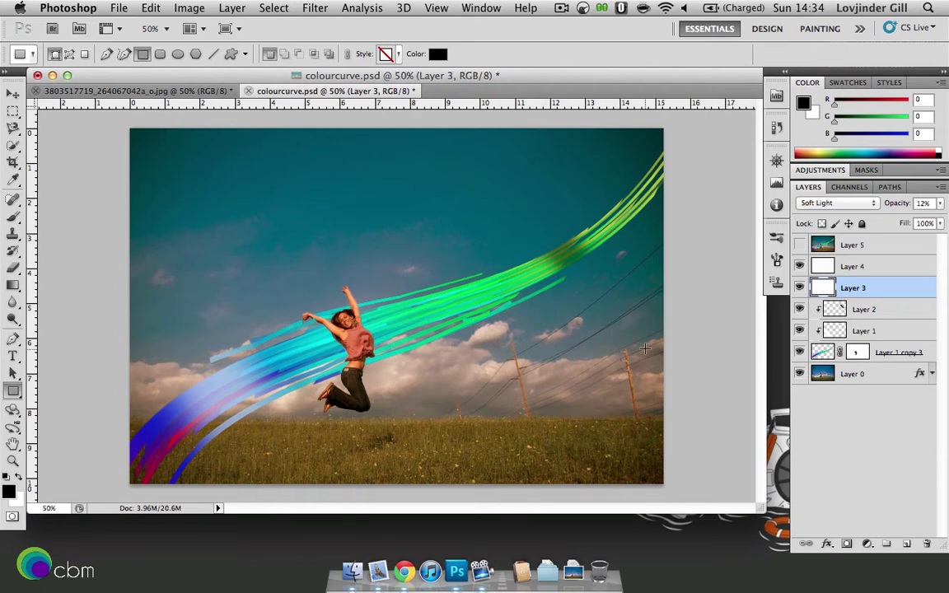
click(156, 90)
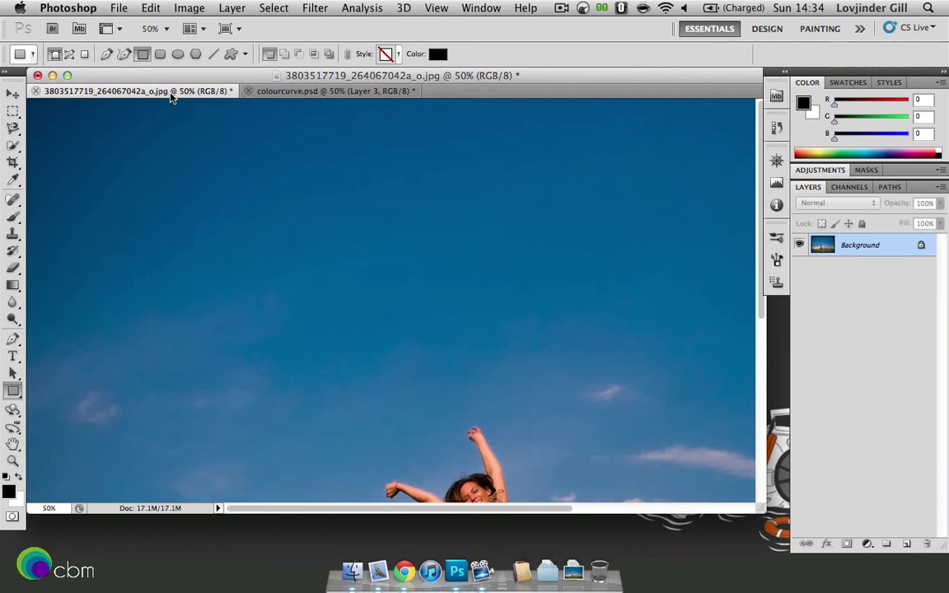
Resize the photo to 1440 px wide (1440 × 960) and unlock the Background as Layer 0
click(188, 7)
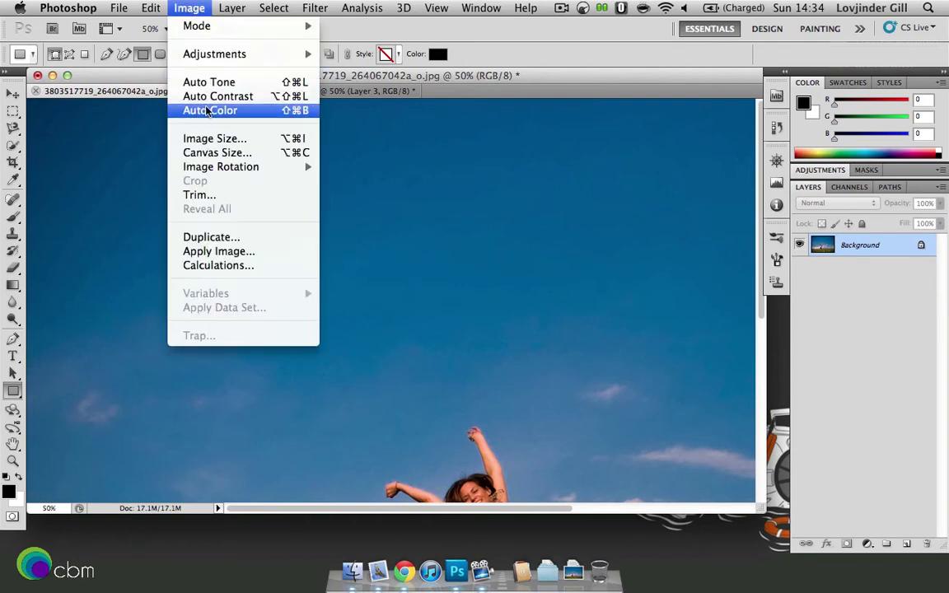
click(221, 139)
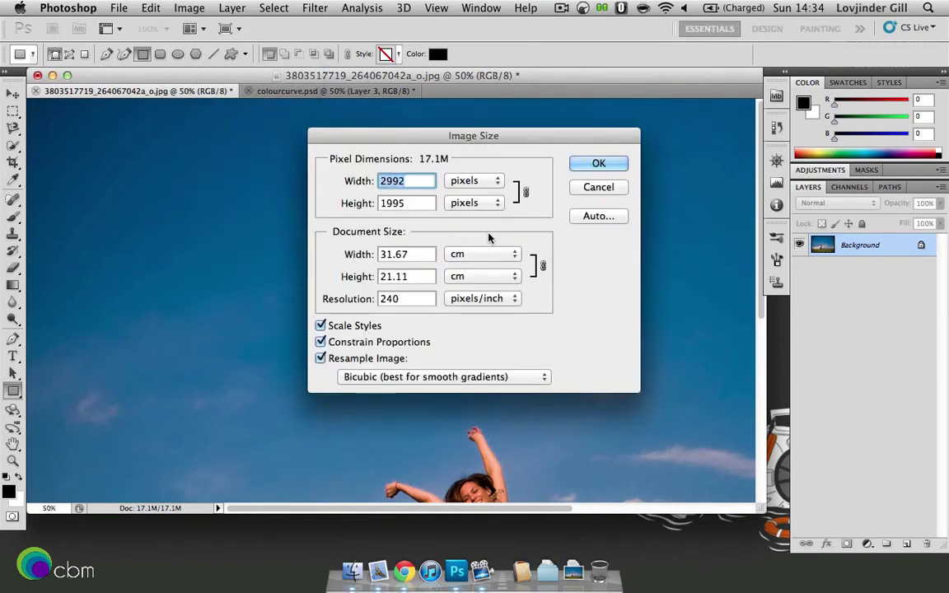
text(1440)
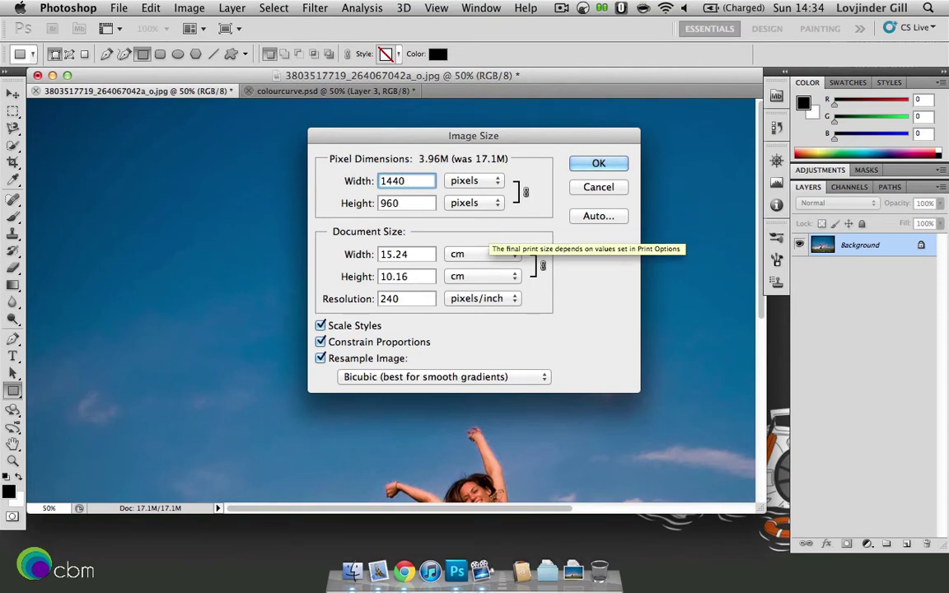
key(Return)
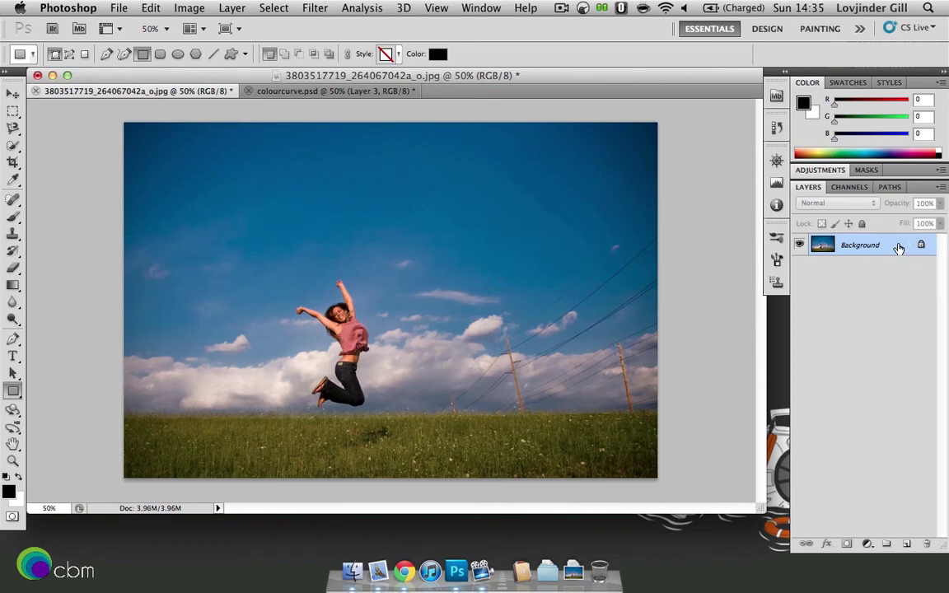
double_click(897, 247)
click(607, 238)
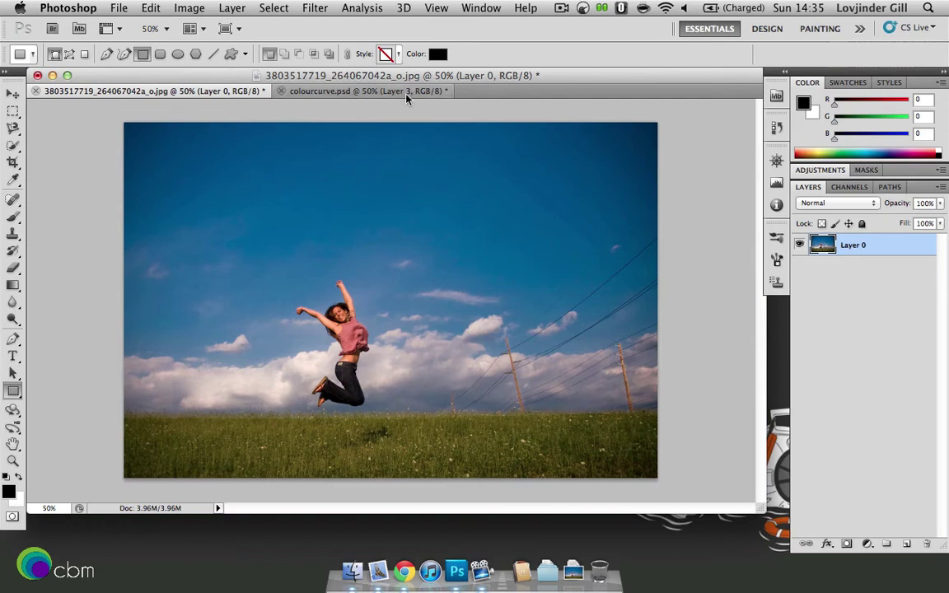
Add a 100% Soft Light Color Overlay in dark brown (#6d541f) to Layer 0
click(231, 8)
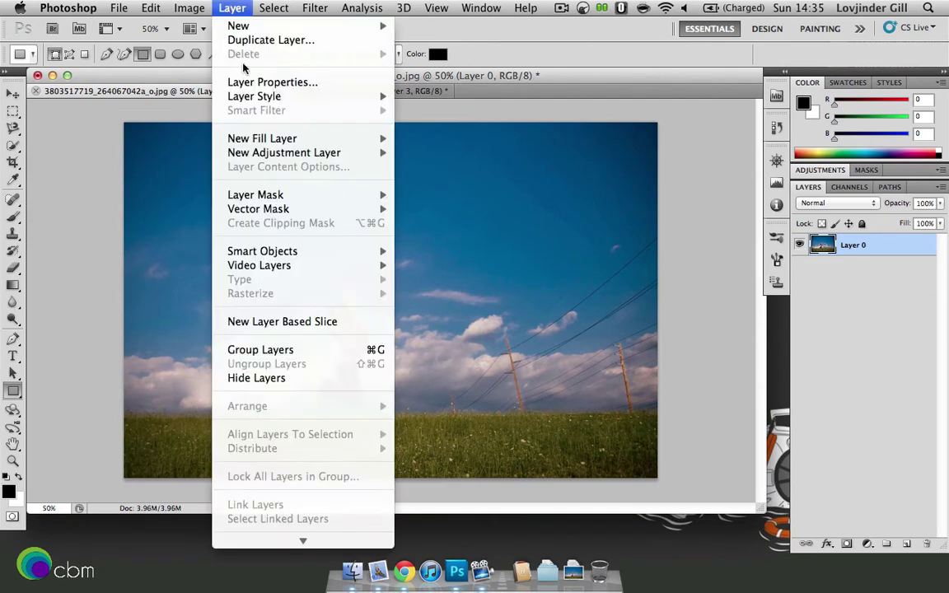
mouse_move(250, 96)
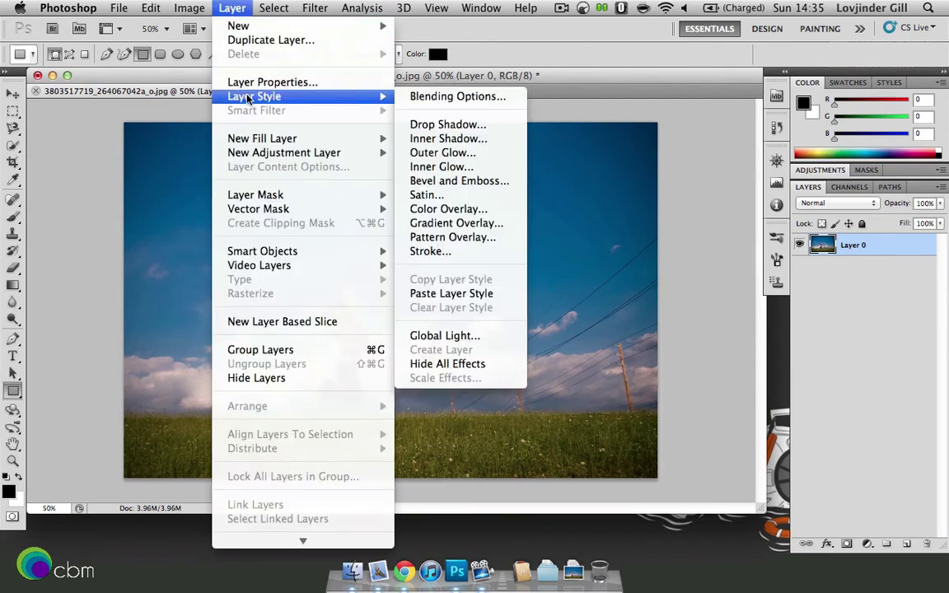
click(428, 209)
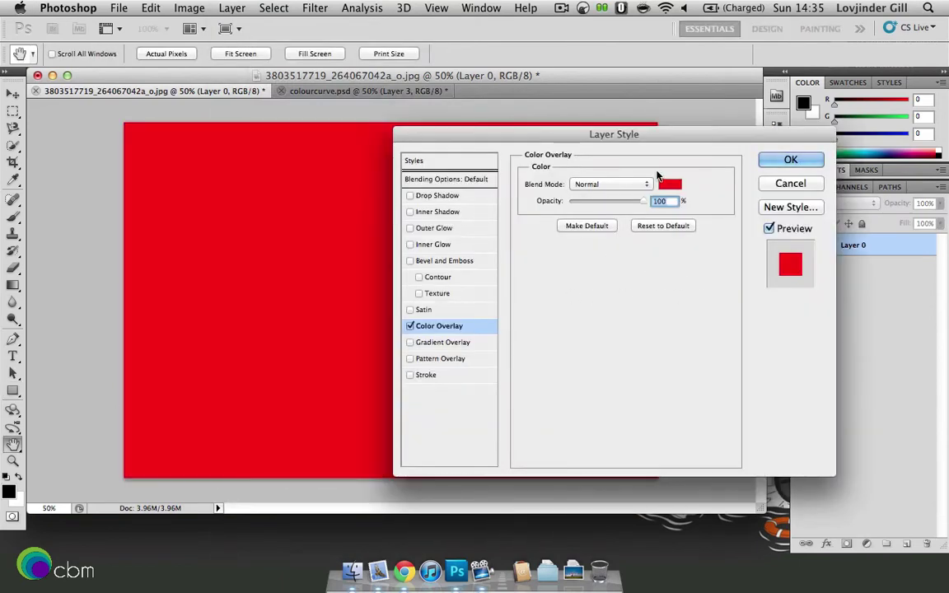
click(646, 185)
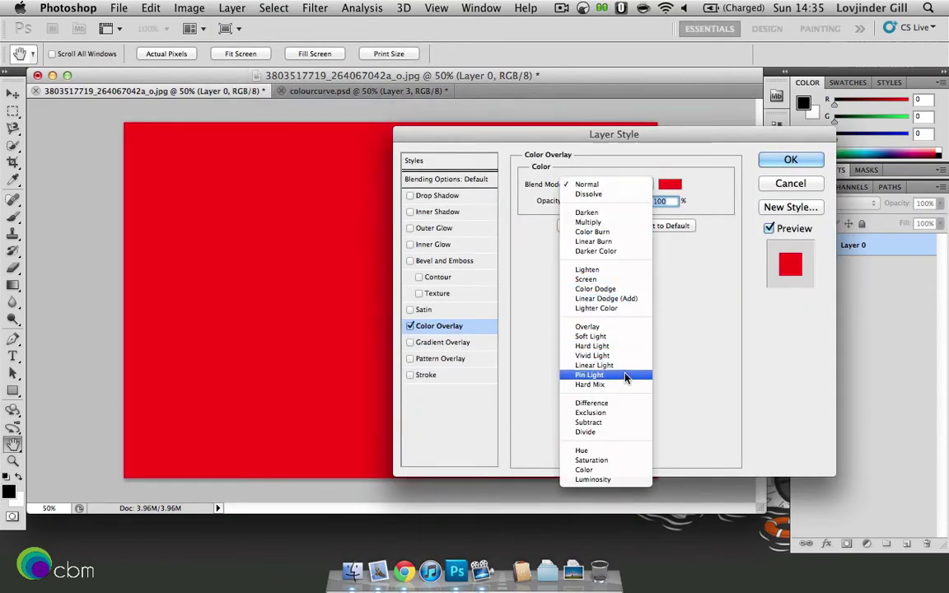
click(590, 336)
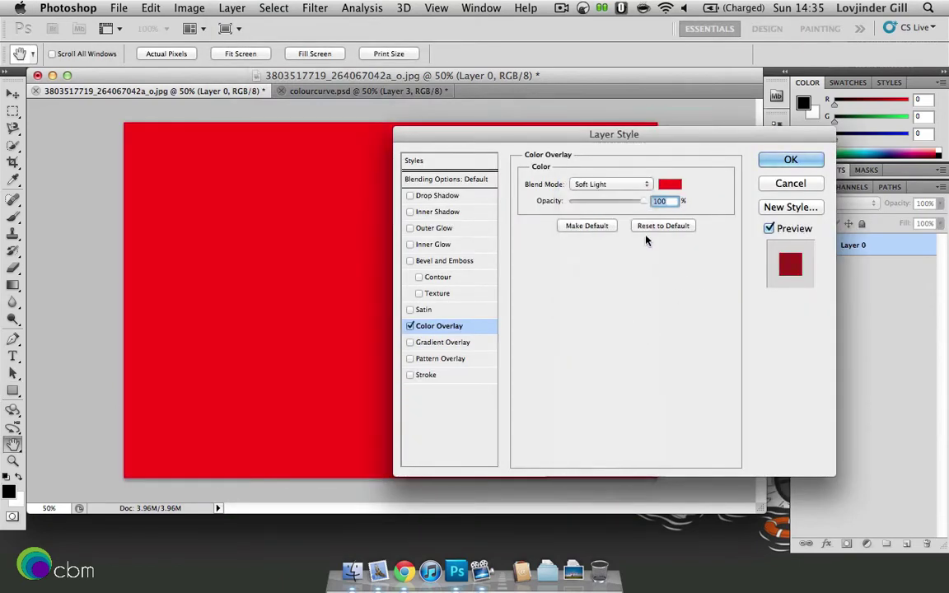
click(669, 184)
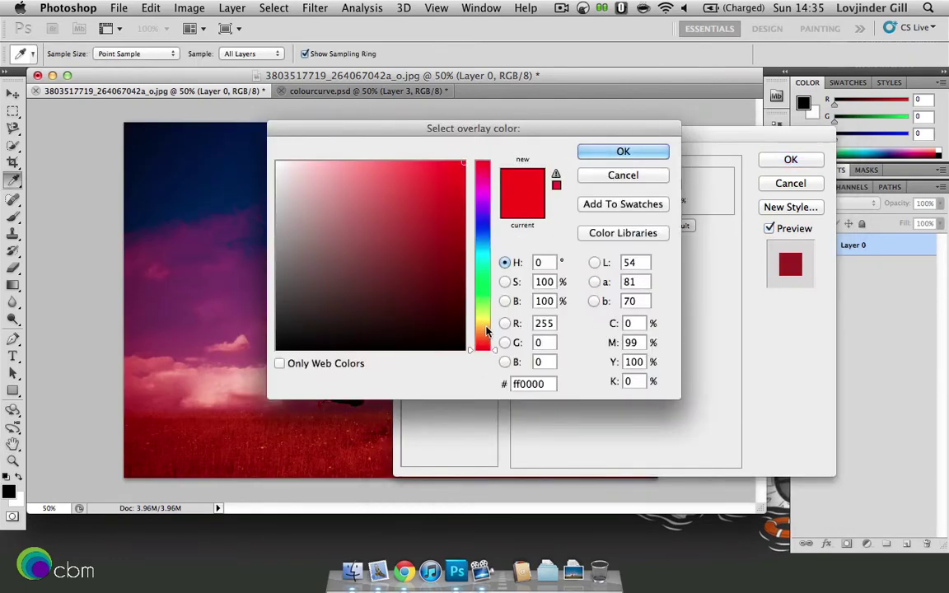
click(482, 329)
mouse_move(434, 298)
mouse_down()
mouse_move(408, 282)
mouse_move(408, 258)
mouse_up()
click(647, 154)
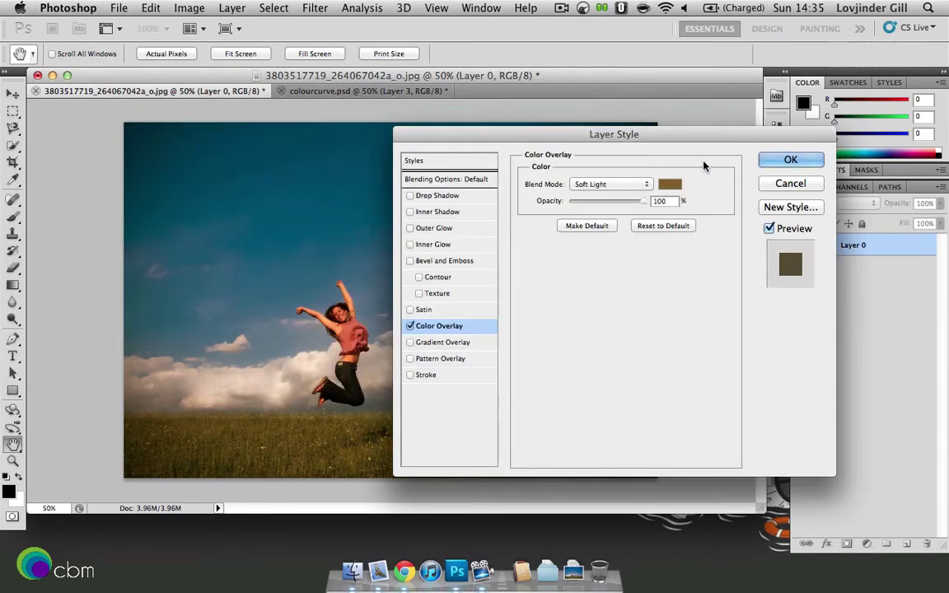
click(790, 159)
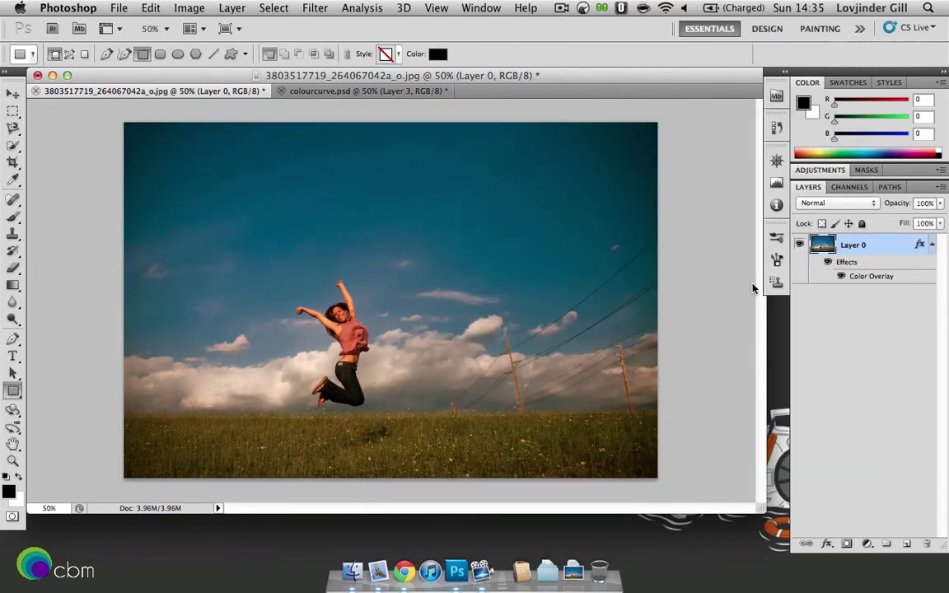
Add a new layer and draw a tall thin black custom shape down through the girl
click(934, 246)
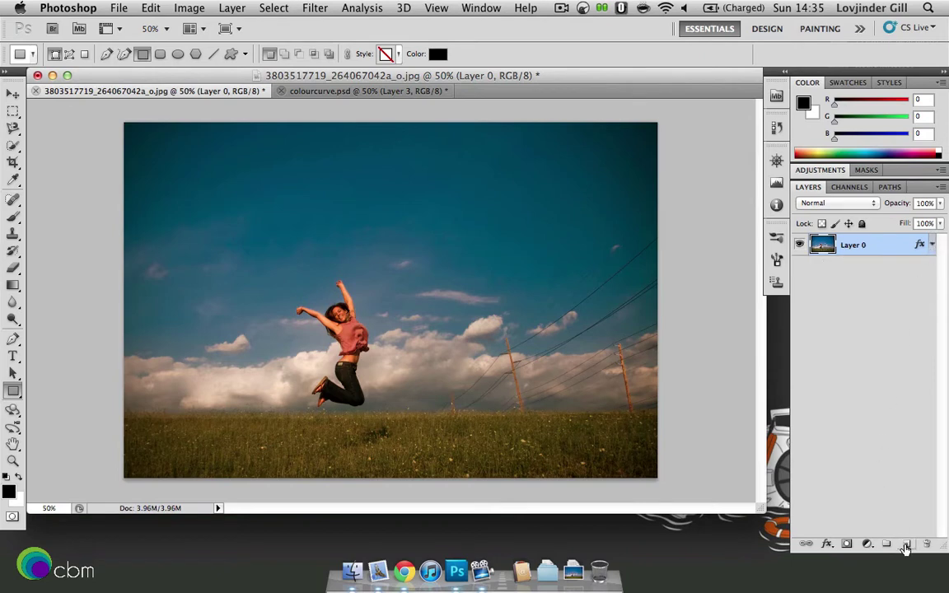
click(906, 544)
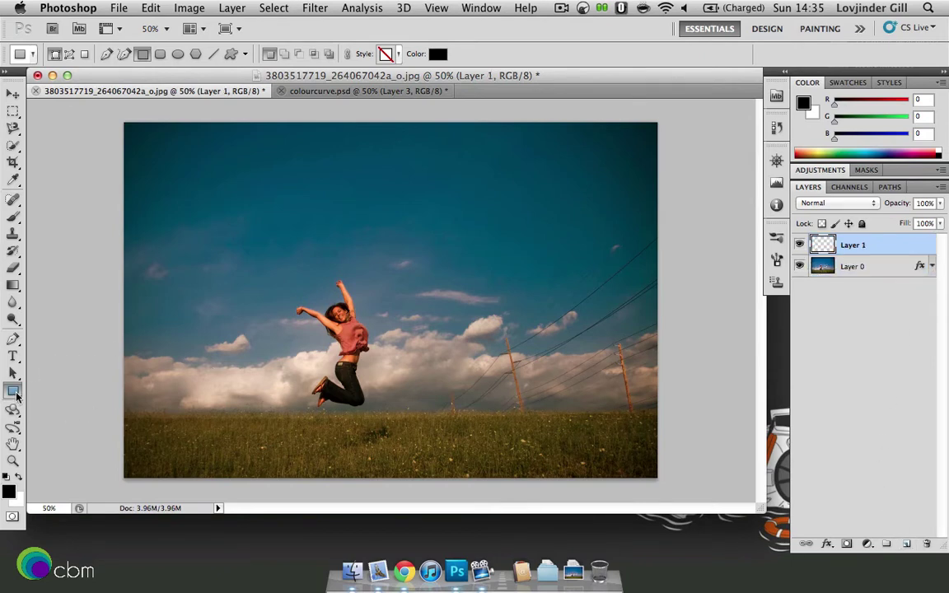
drag(16, 396, 80, 457)
click(302, 54)
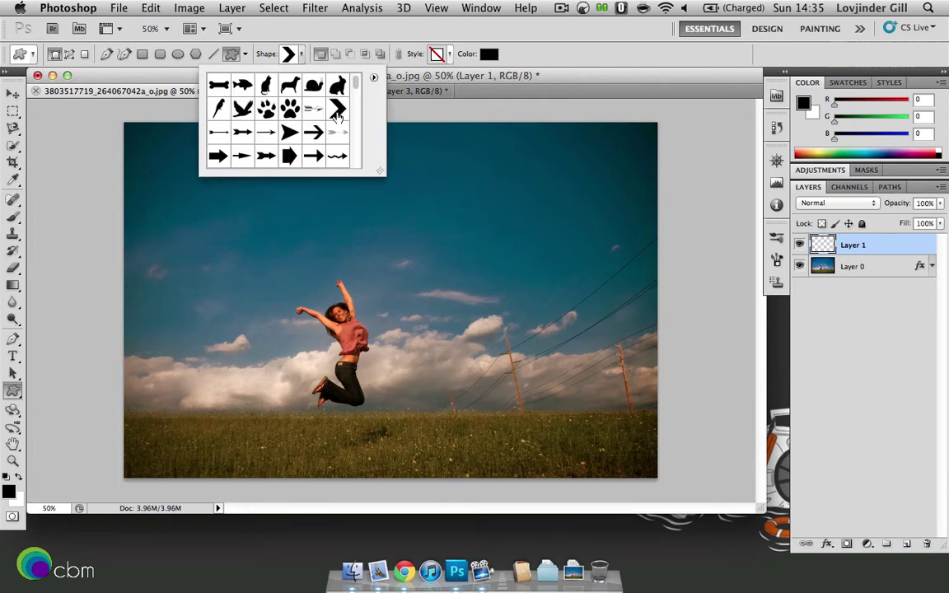
click(374, 80)
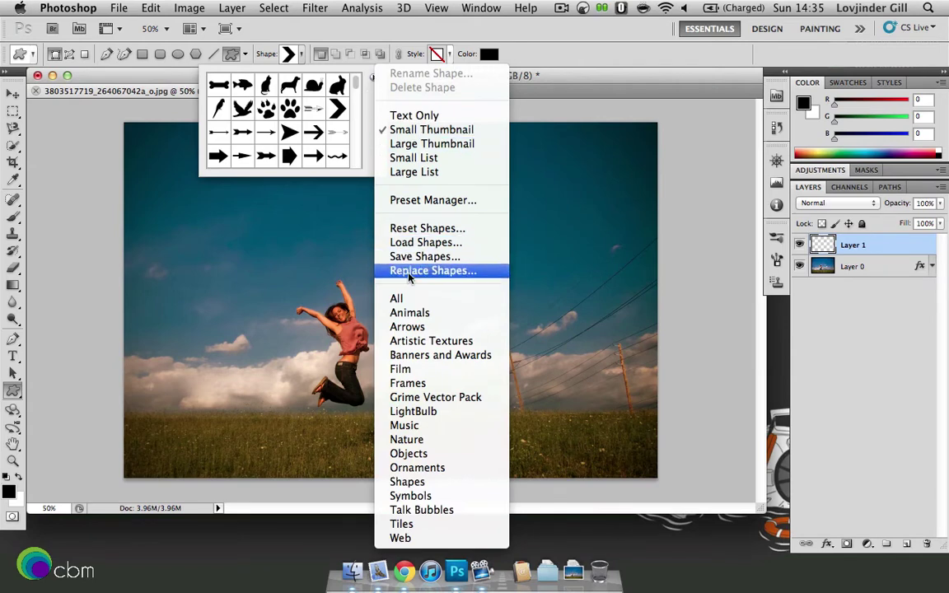
click(336, 109)
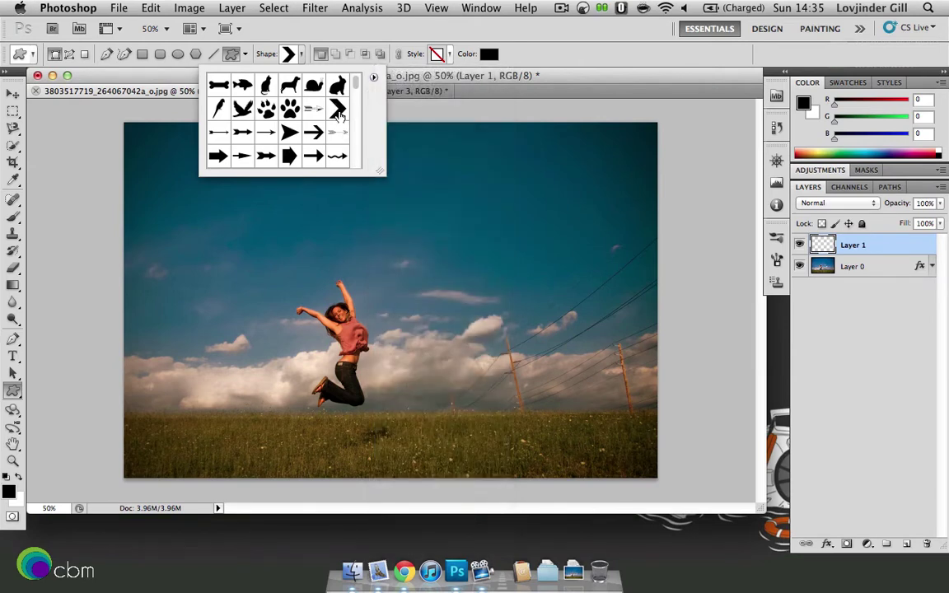
click(409, 86)
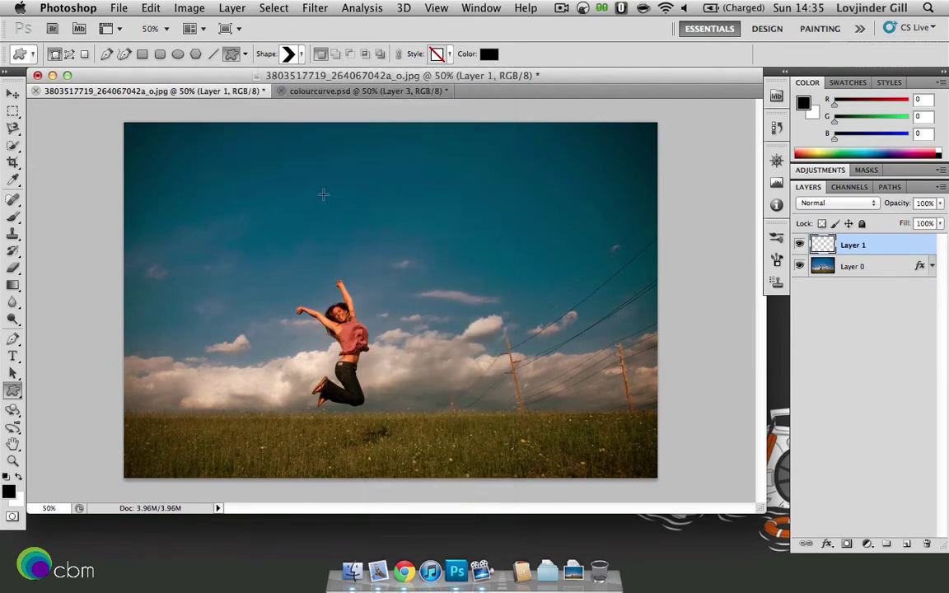
drag(322, 148, 331, 458)
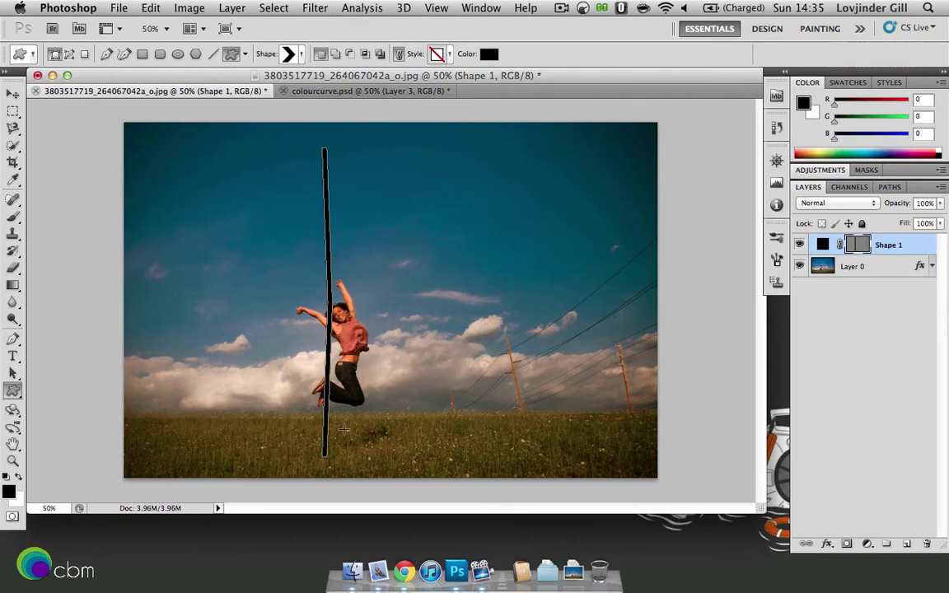
Skew the shape, slanting its top right and stretching its bottom downward
click(150, 8)
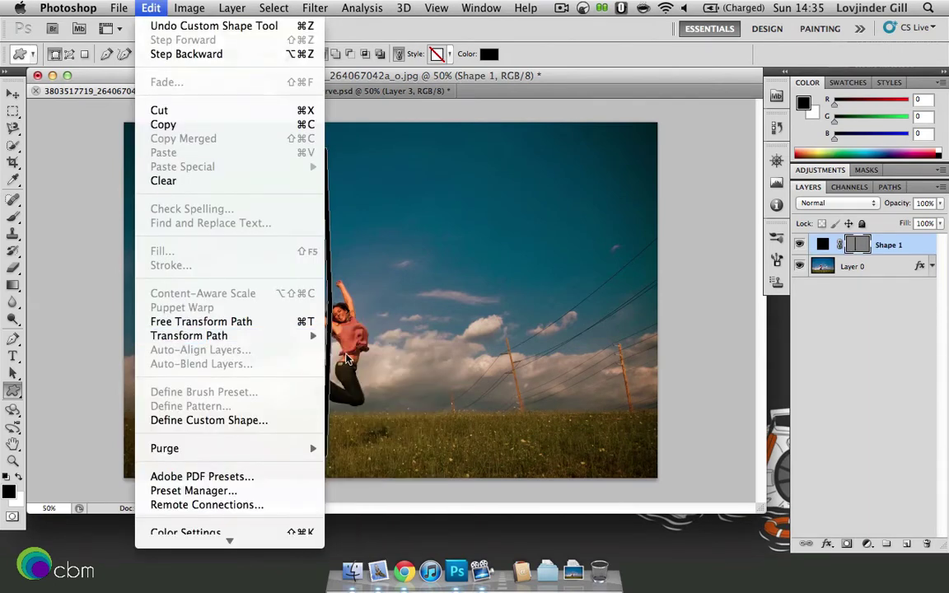
mouse_move(312, 335)
click(371, 394)
drag(332, 146, 334, 140)
drag(324, 458, 322, 469)
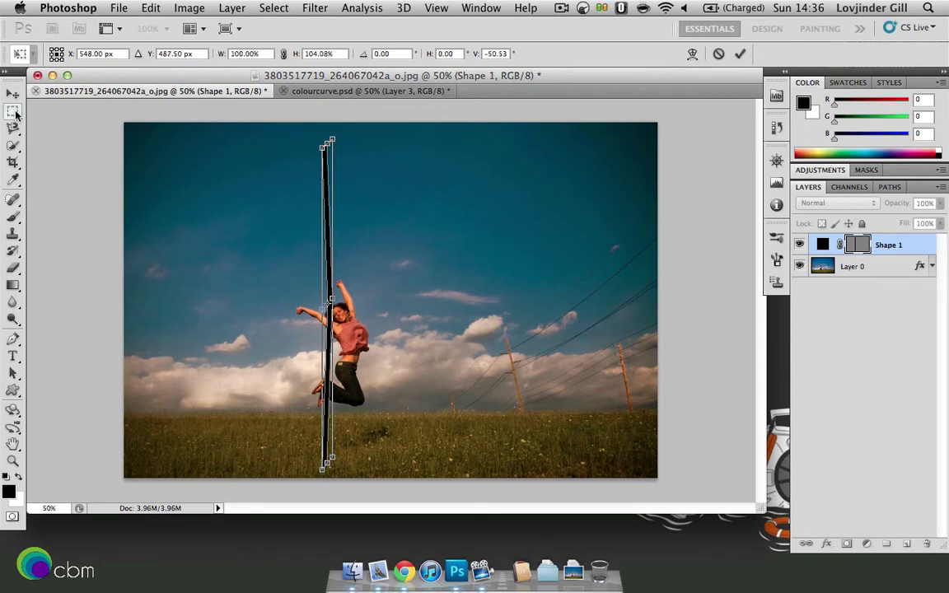
key(Return)
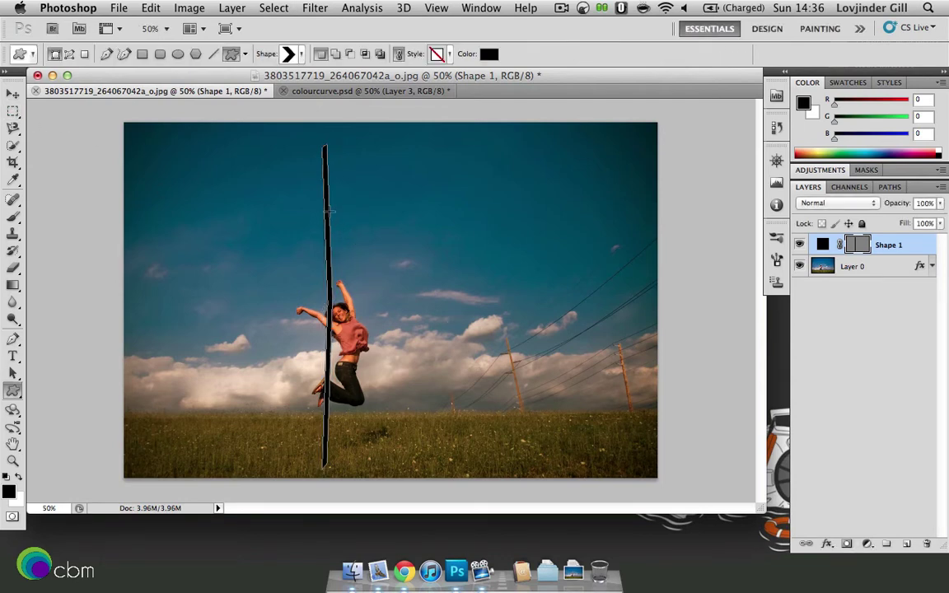
Rasterize the Shape 1 pole and select its pixels
right_click(326, 206)
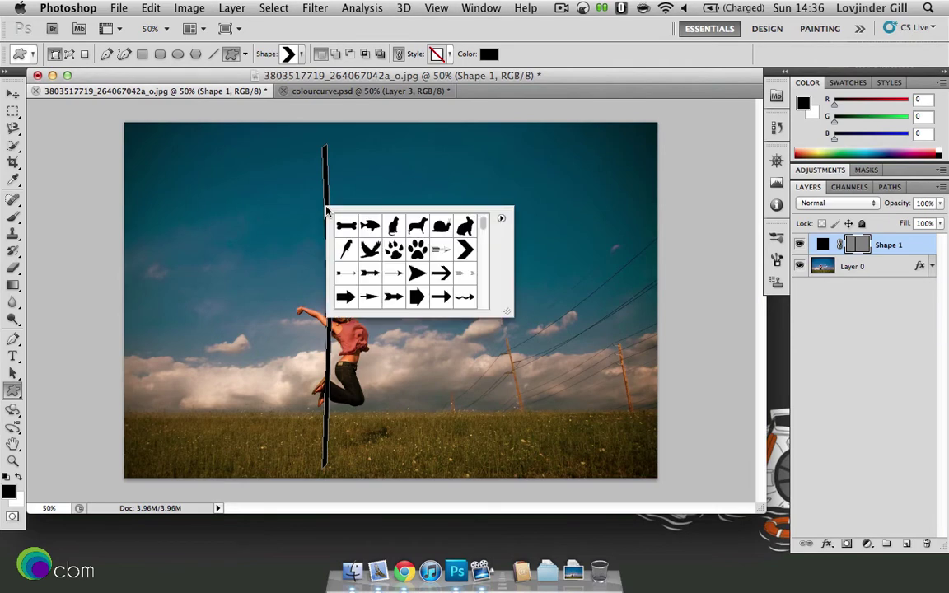
click(326, 190)
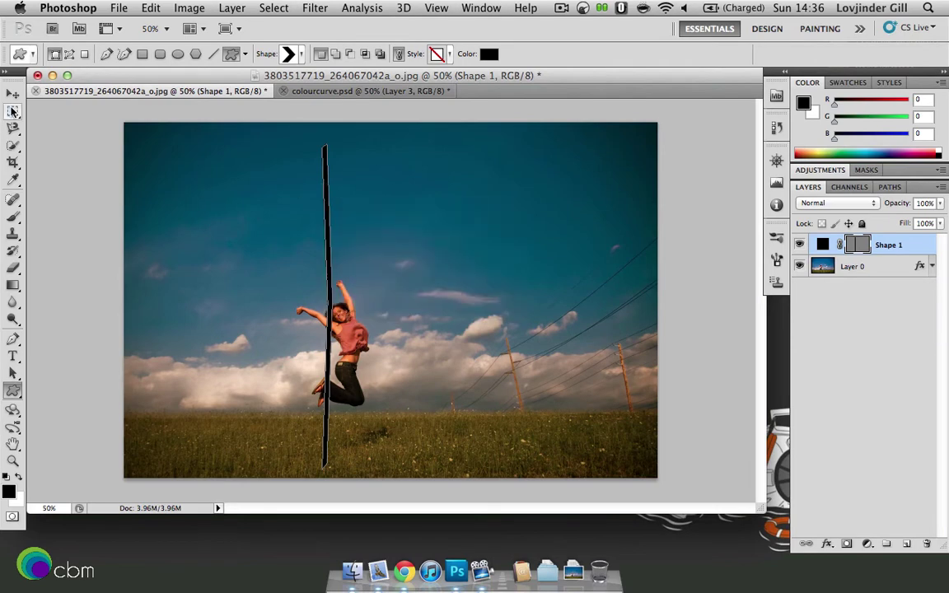
key(m)
right_click(326, 191)
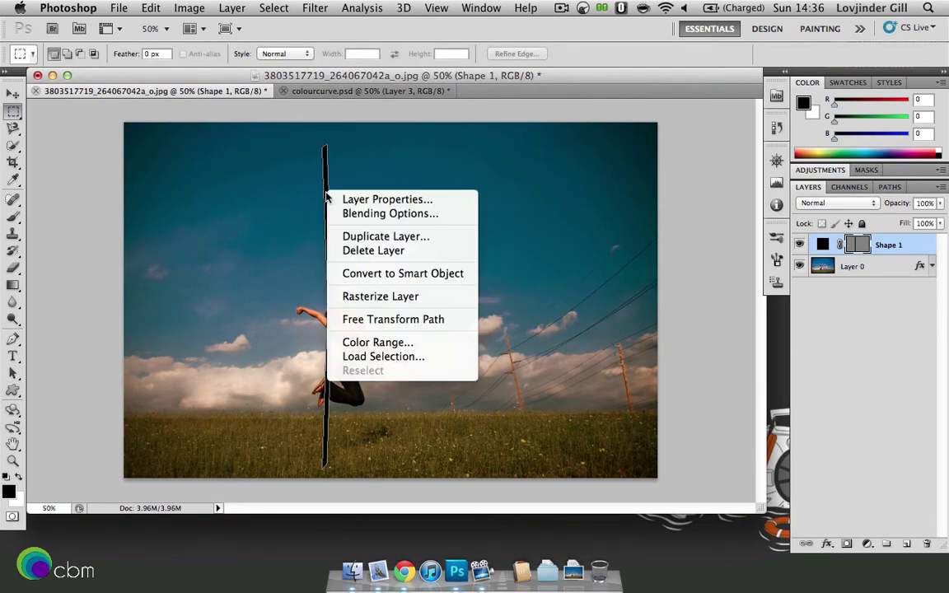
click(387, 299)
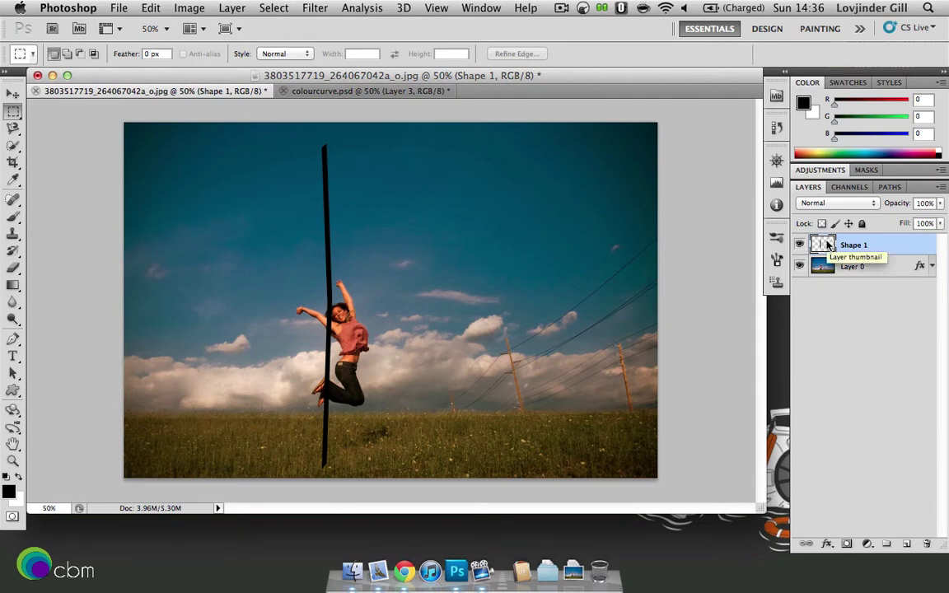
right_click(829, 244)
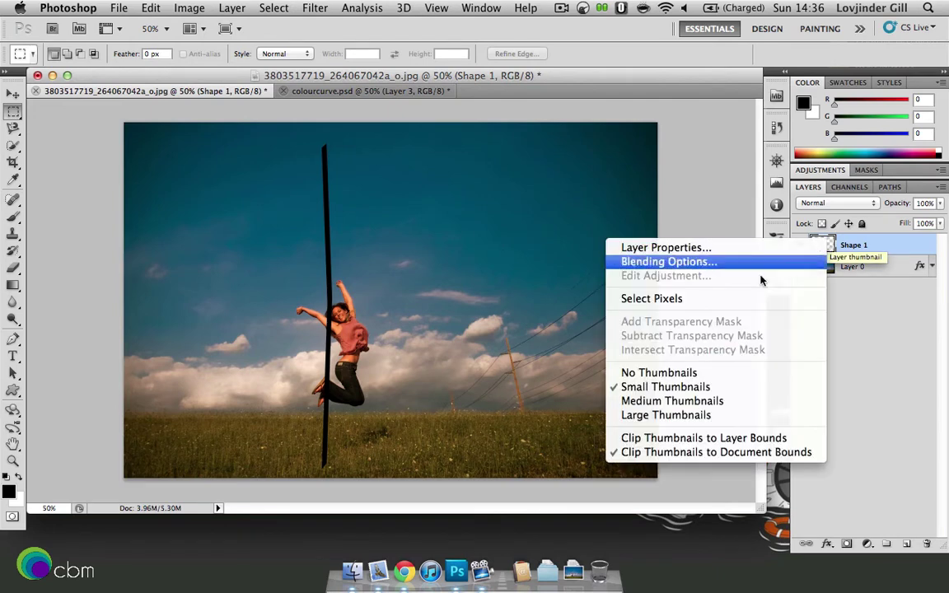
click(677, 301)
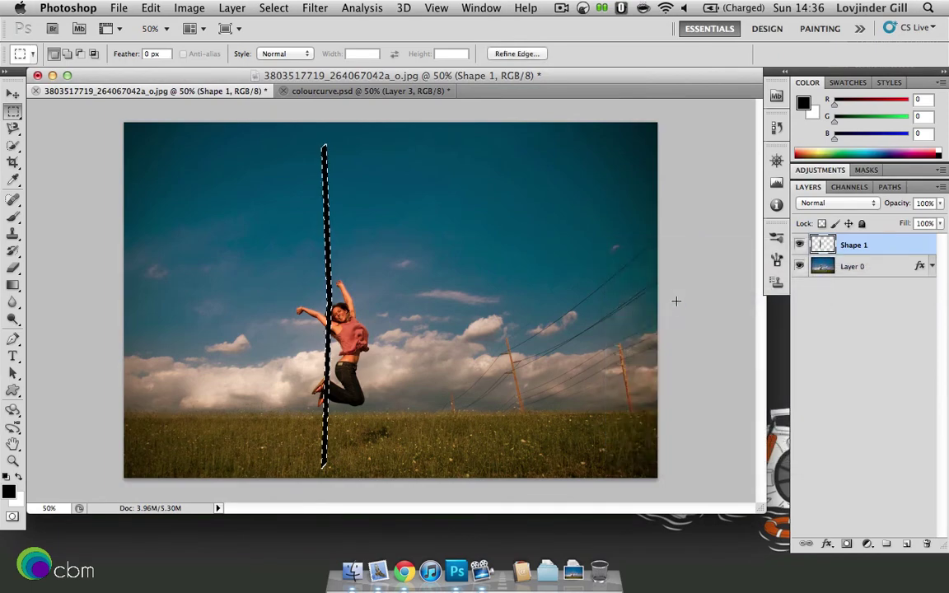
Define the selection as brush preset 'colourcurvearrow', then delete the Shape 1 layer
click(150, 9)
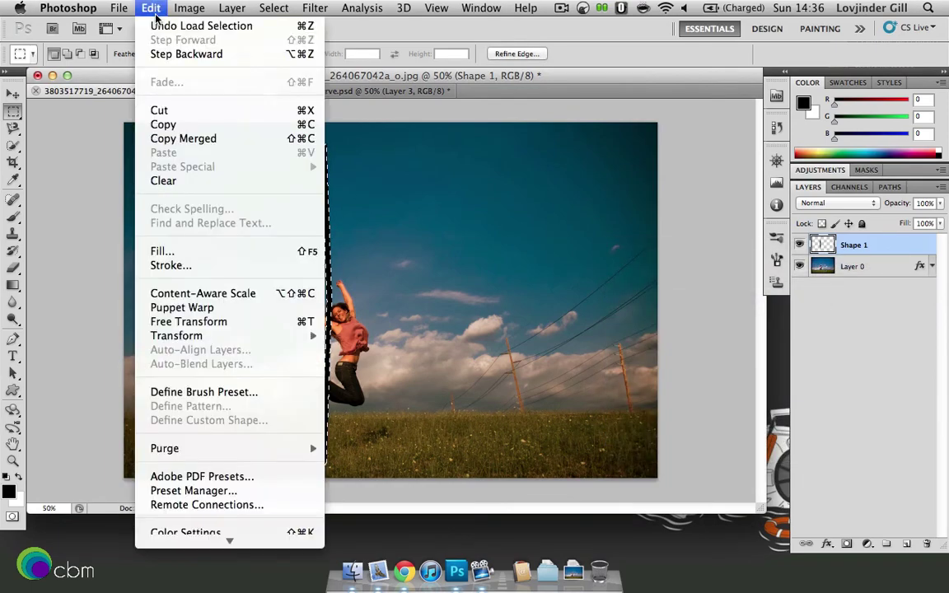
click(169, 392)
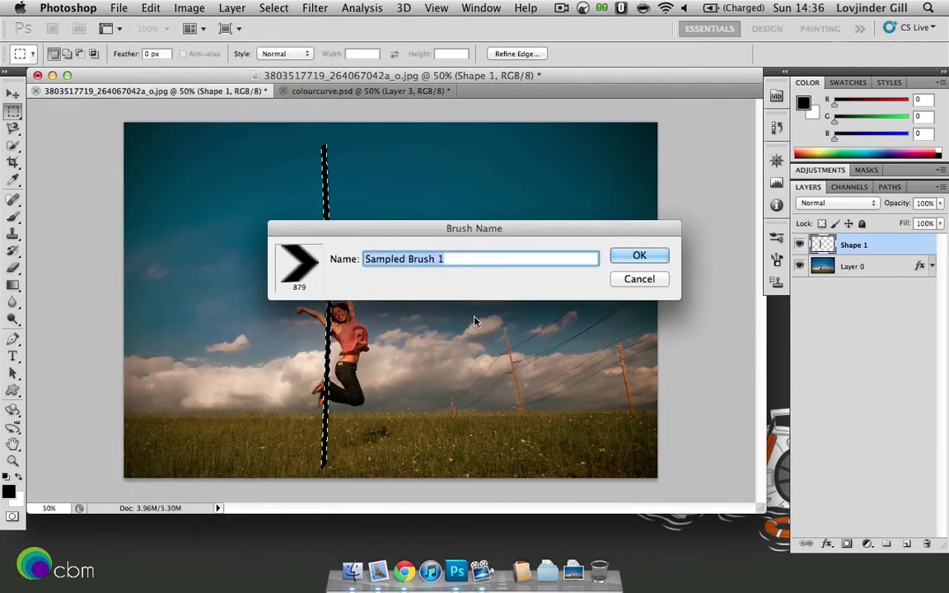
text(colourcu)
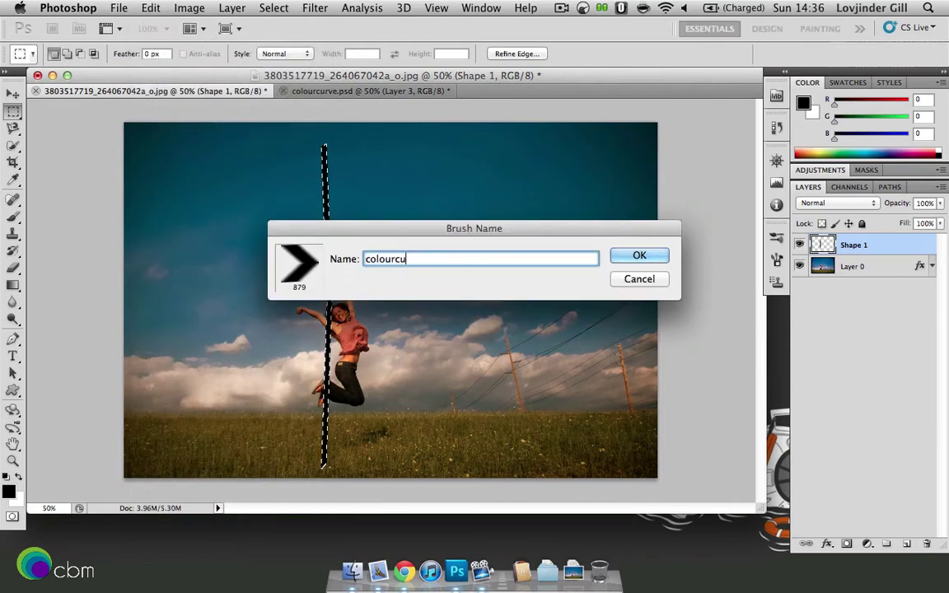
text(rvearrow)
key(Return)
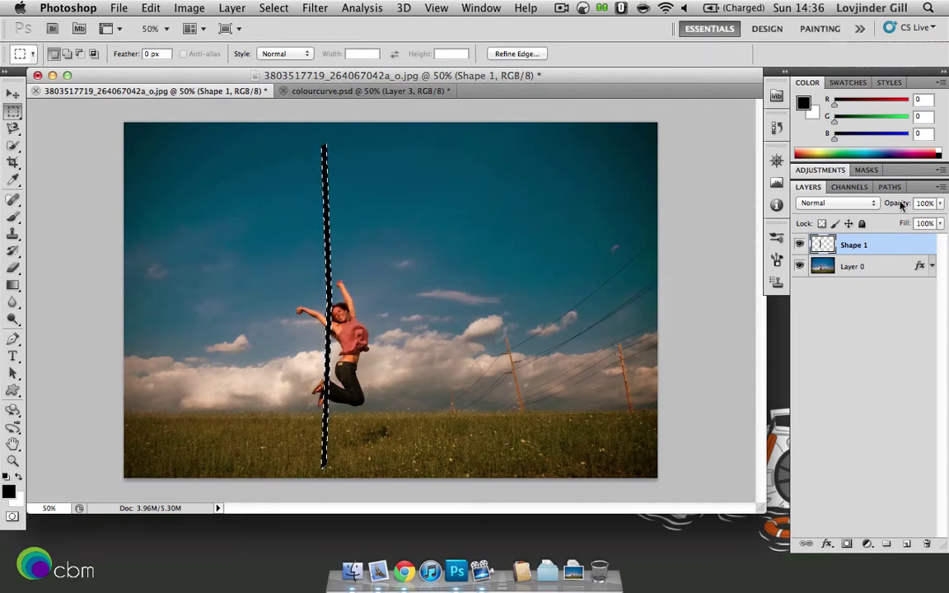
key(alt+BackSpace)
key(super+d)
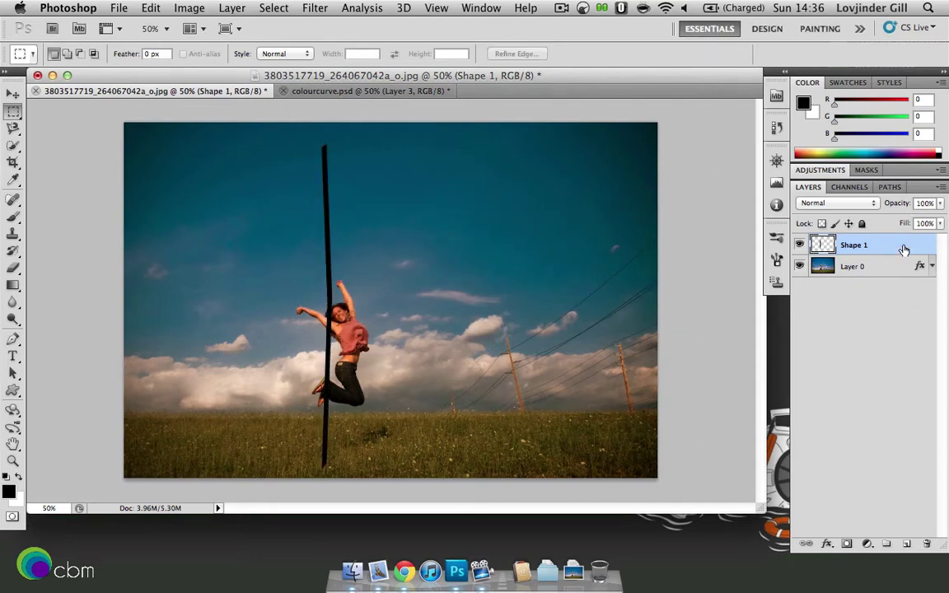
drag(906, 245, 924, 546)
Add an empty layer and set the brush to the 879 arrow tip with wide spacing
click(906, 544)
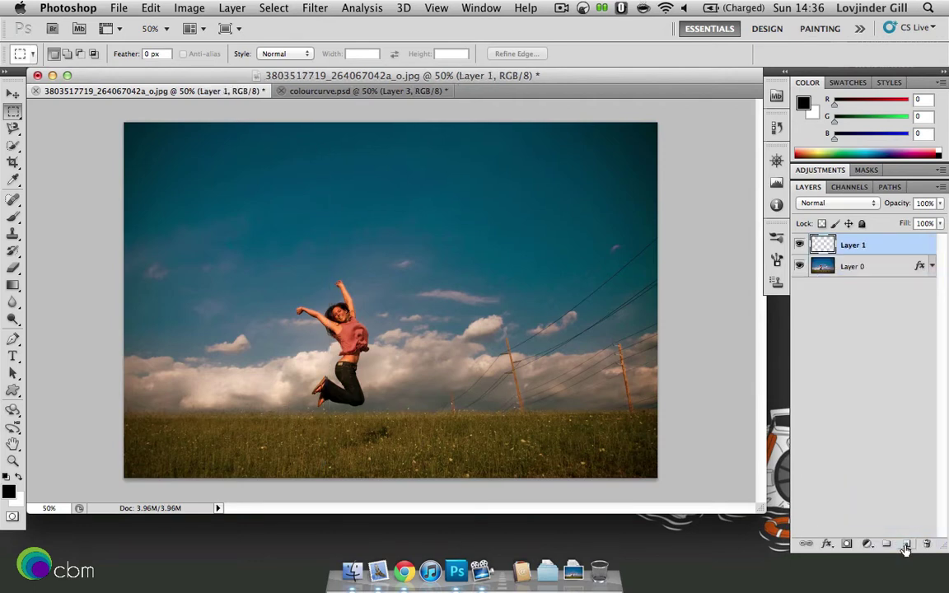
click(12, 216)
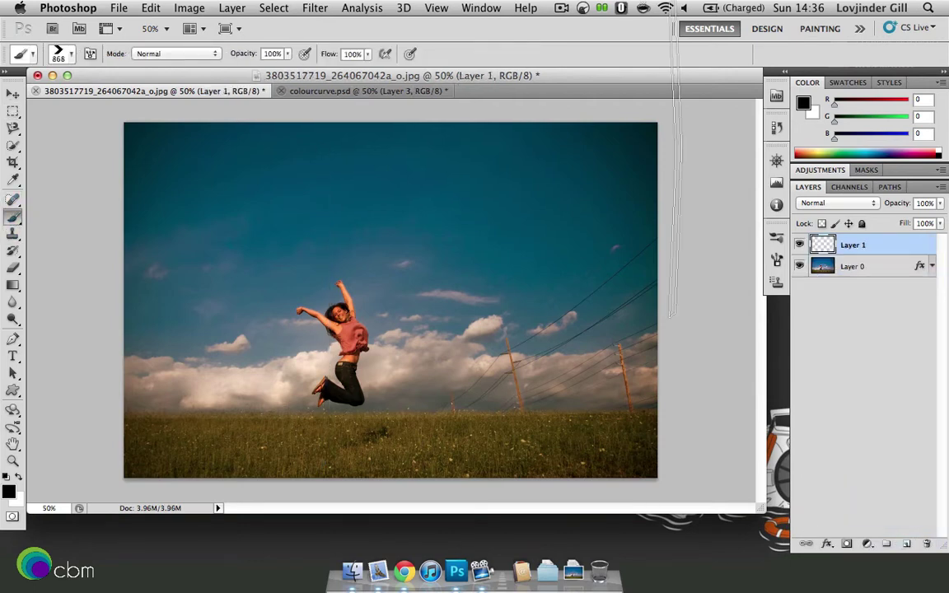
click(480, 10)
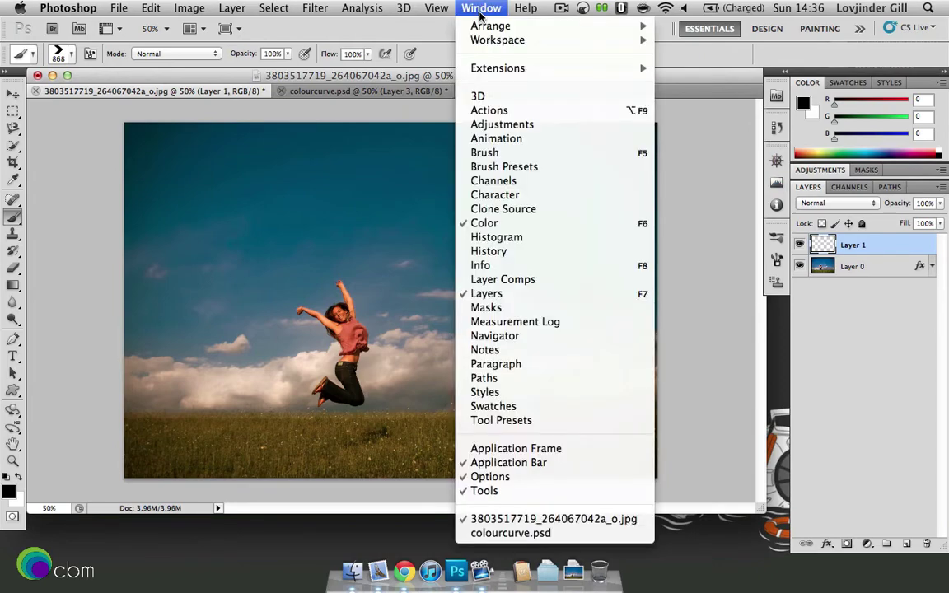
click(504, 156)
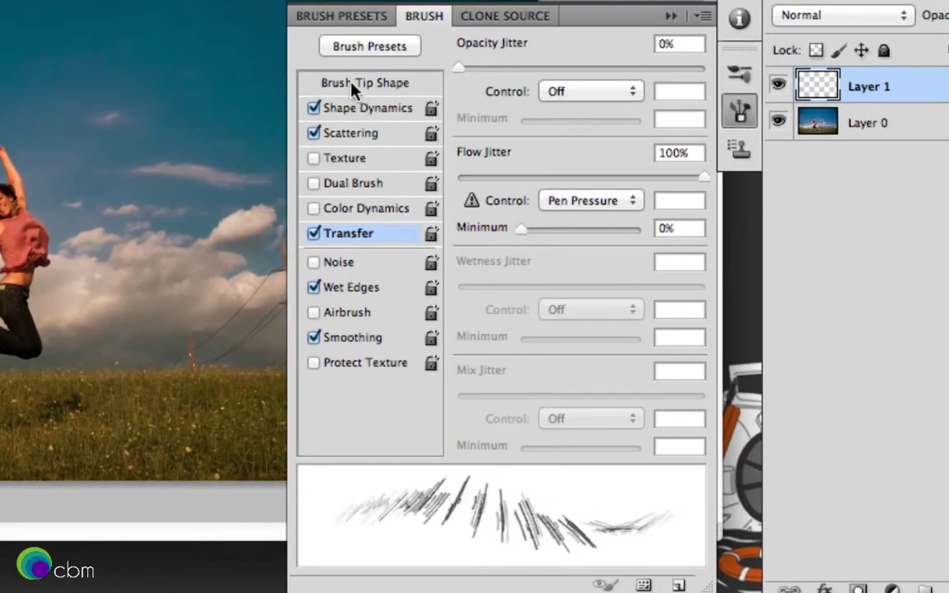
click(352, 85)
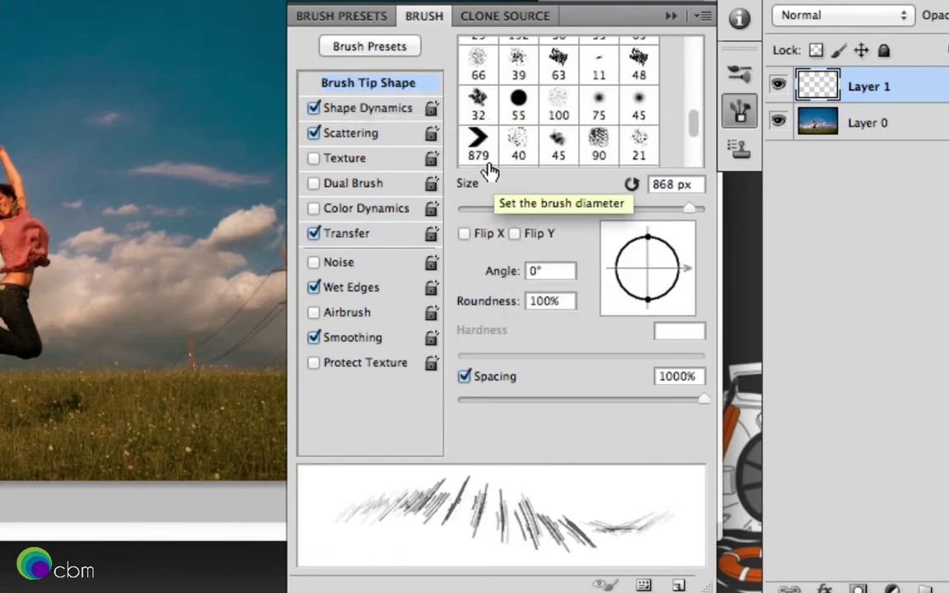
scroll(482, 156, down, 3)
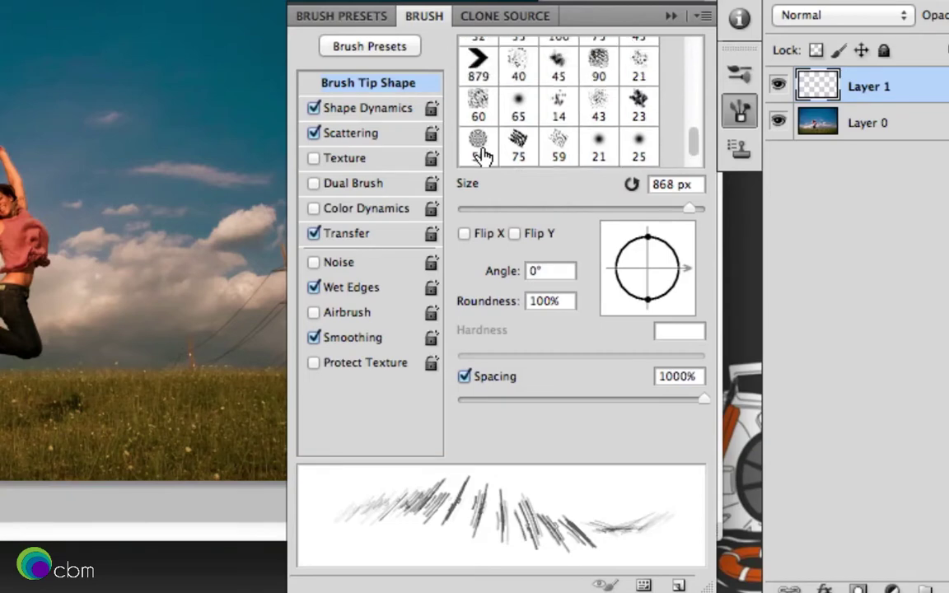
click(477, 70)
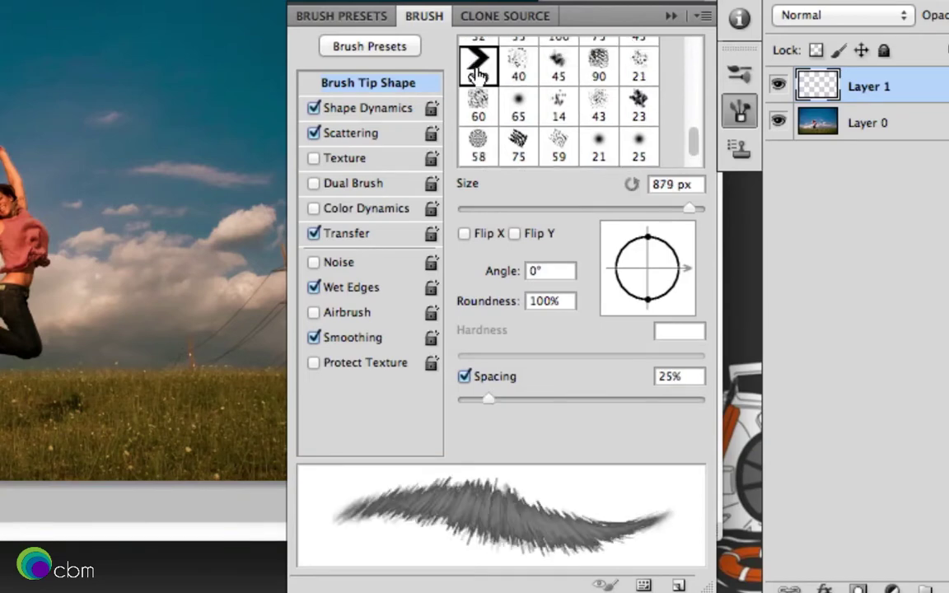
mouse_move(491, 398)
mouse_down()
mouse_move(717, 422)
mouse_move(682, 397)
mouse_move(688, 404)
mouse_up()
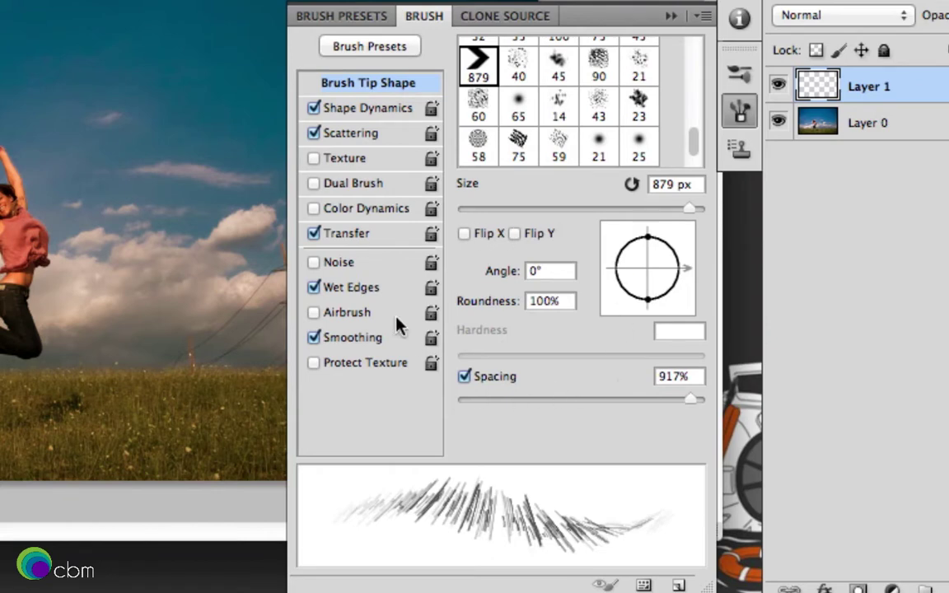
Review the brush's Shape Dynamics, Scattering and Transfer settings
click(348, 109)
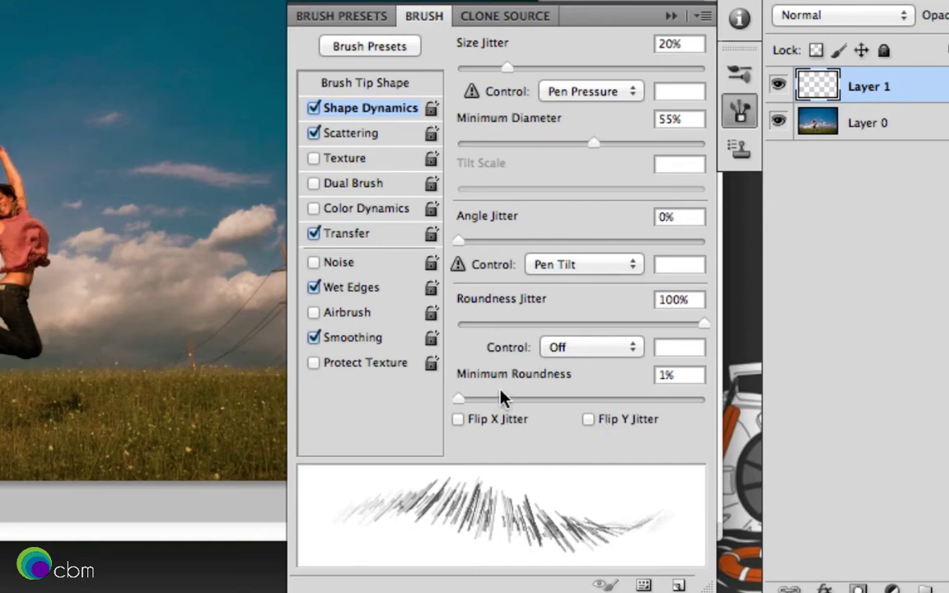
click(351, 133)
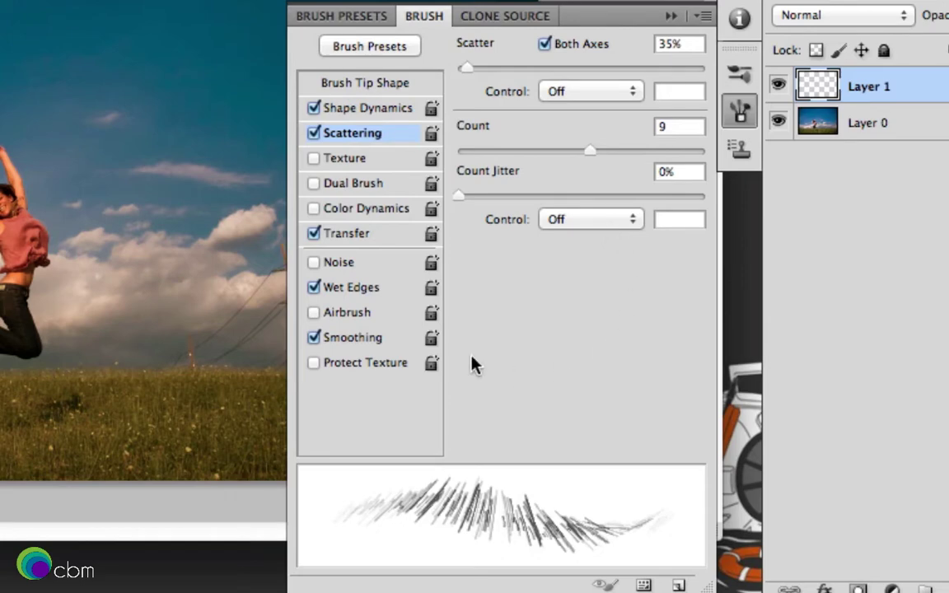
click(377, 241)
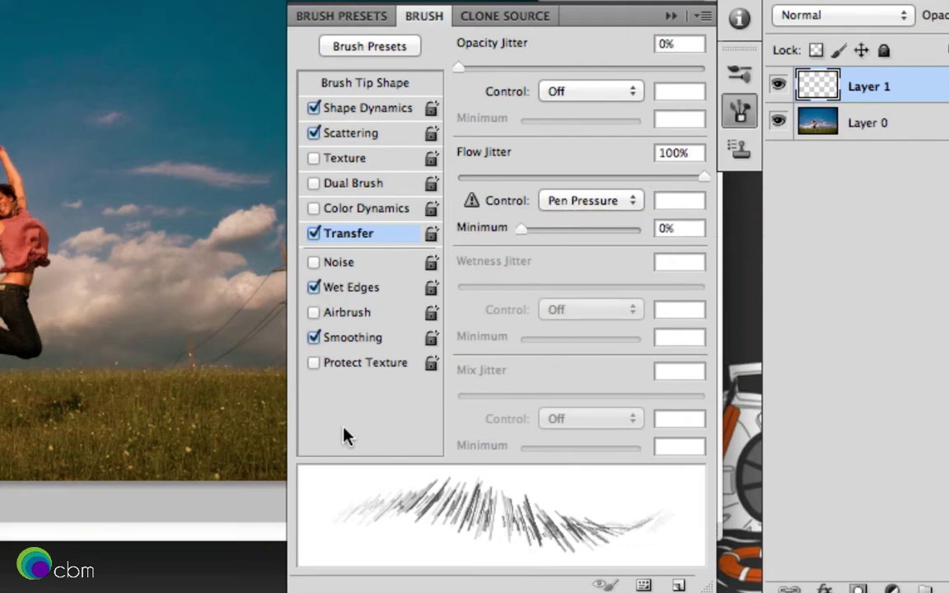
click(732, 109)
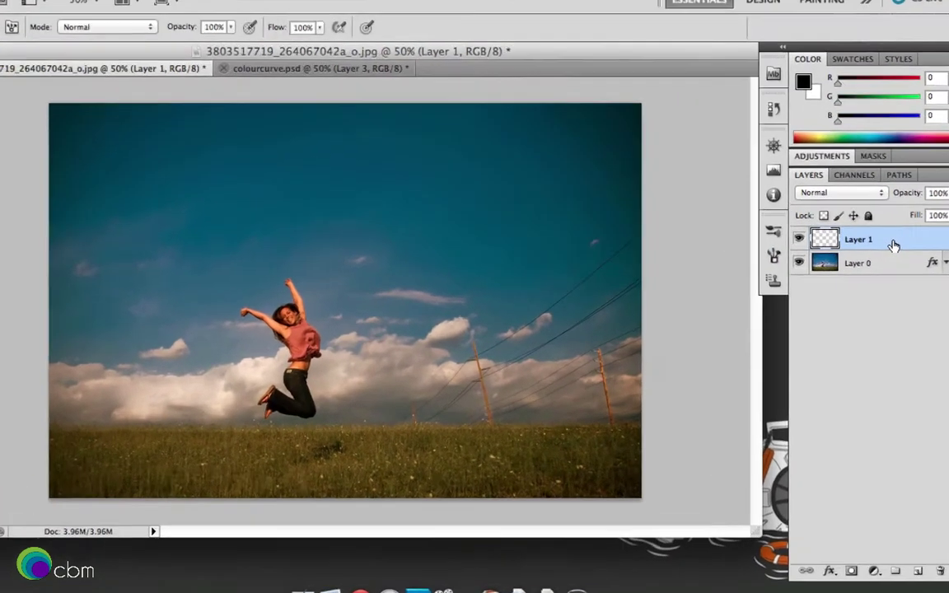
Give Layer 1 a Spectrum Gradient Overlay, removing the end red stop and shifting blue to 35%
double_click(883, 251)
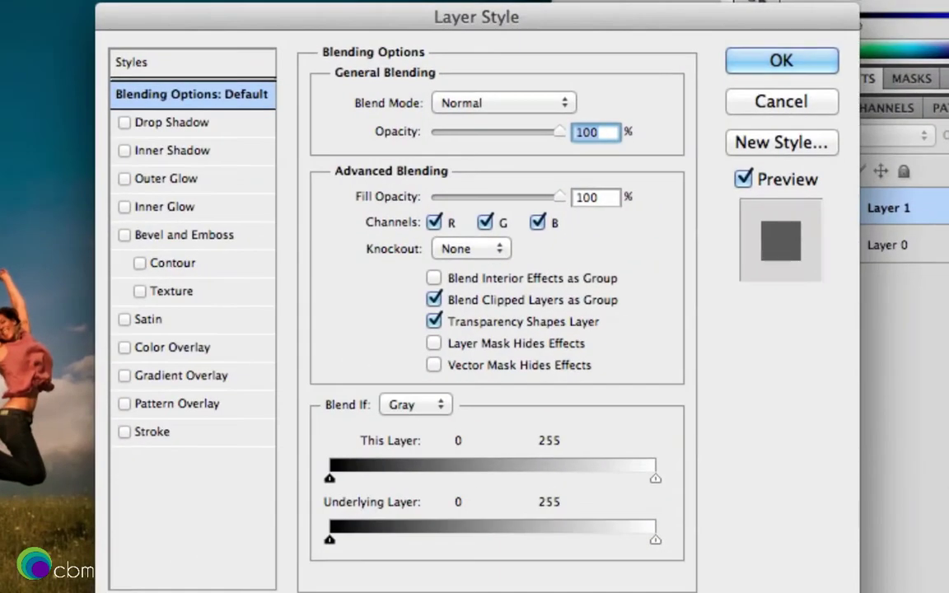
click(196, 376)
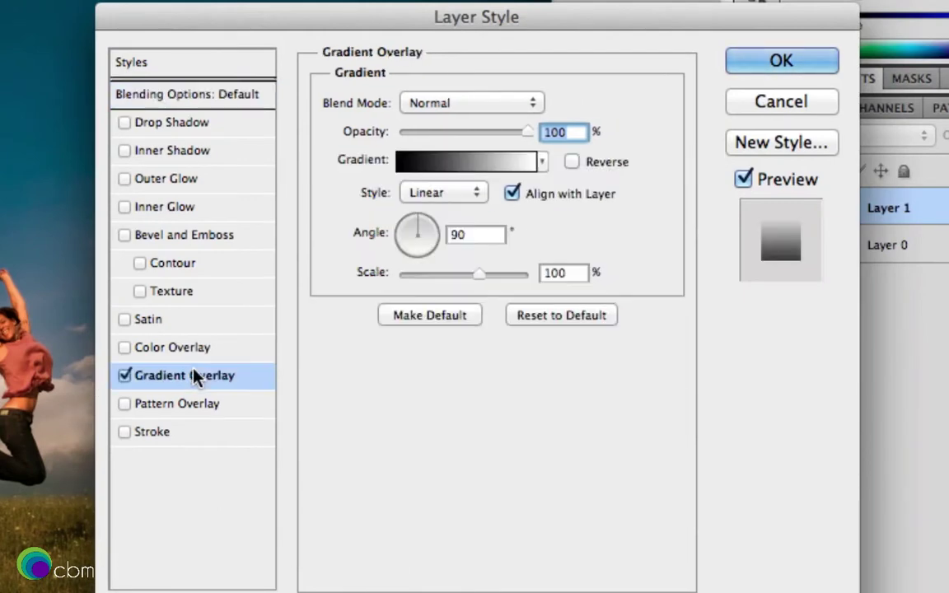
click(458, 168)
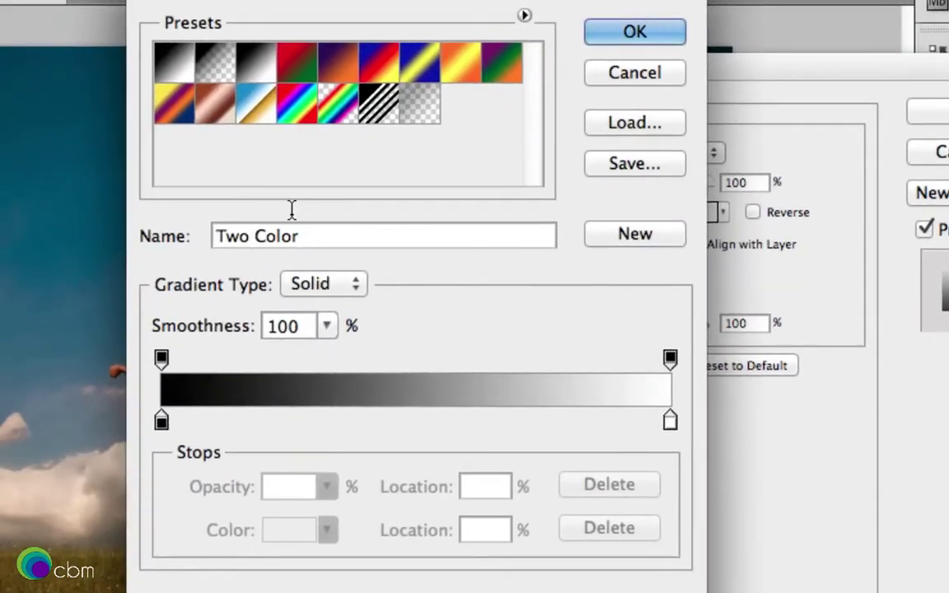
click(294, 108)
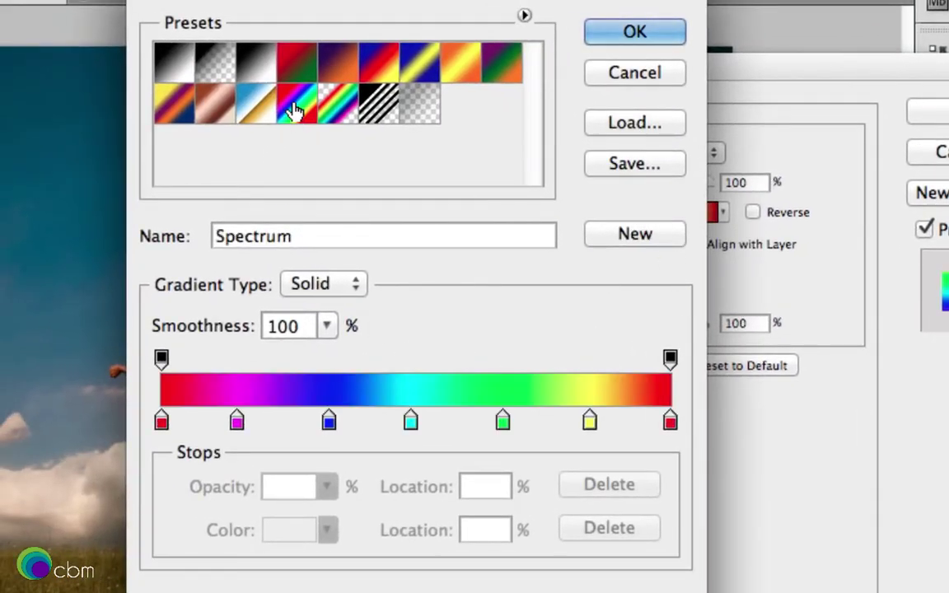
click(671, 423)
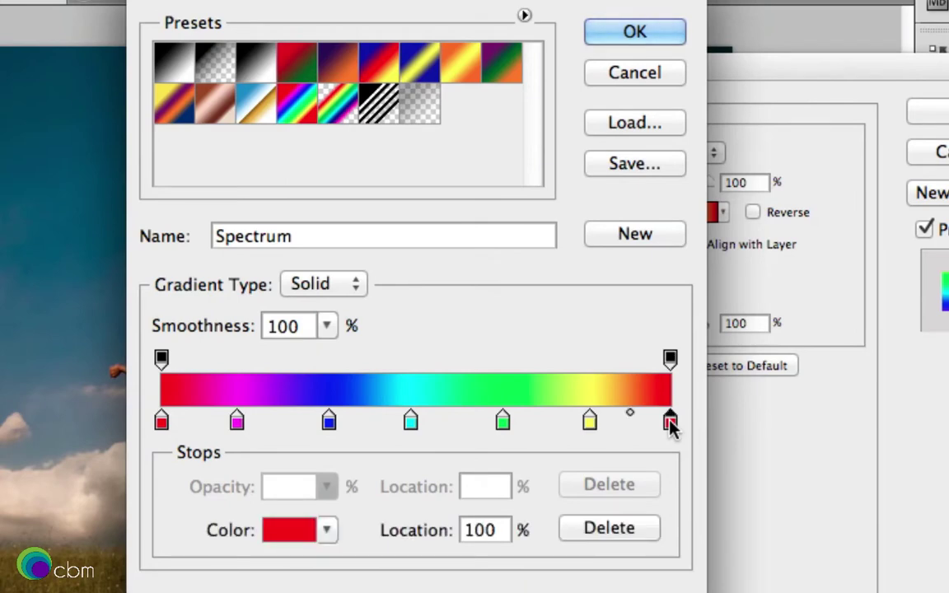
drag(671, 423, 830, 555)
drag(589, 423, 642, 423)
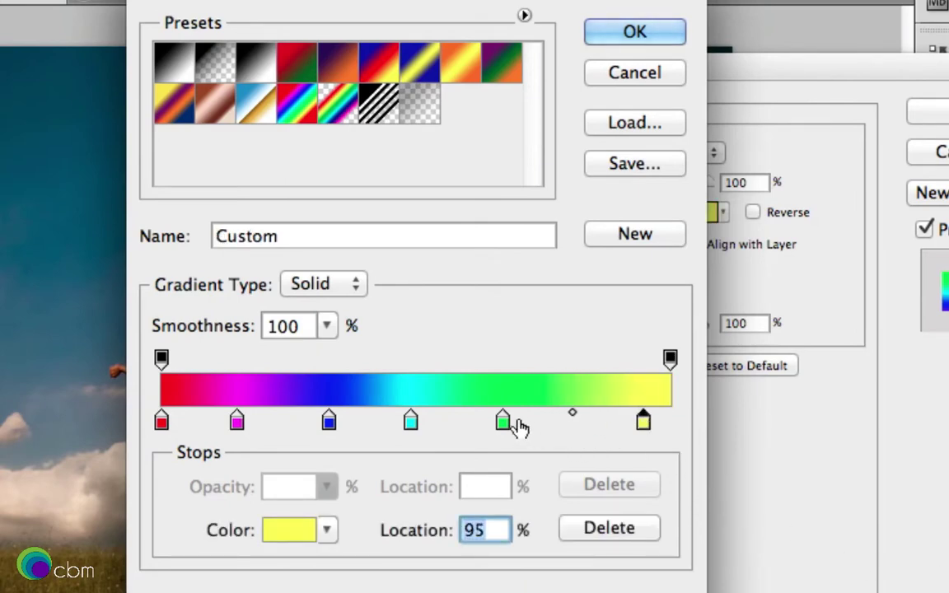
drag(506, 423, 556, 423)
drag(413, 423, 450, 423)
drag(328, 423, 338, 424)
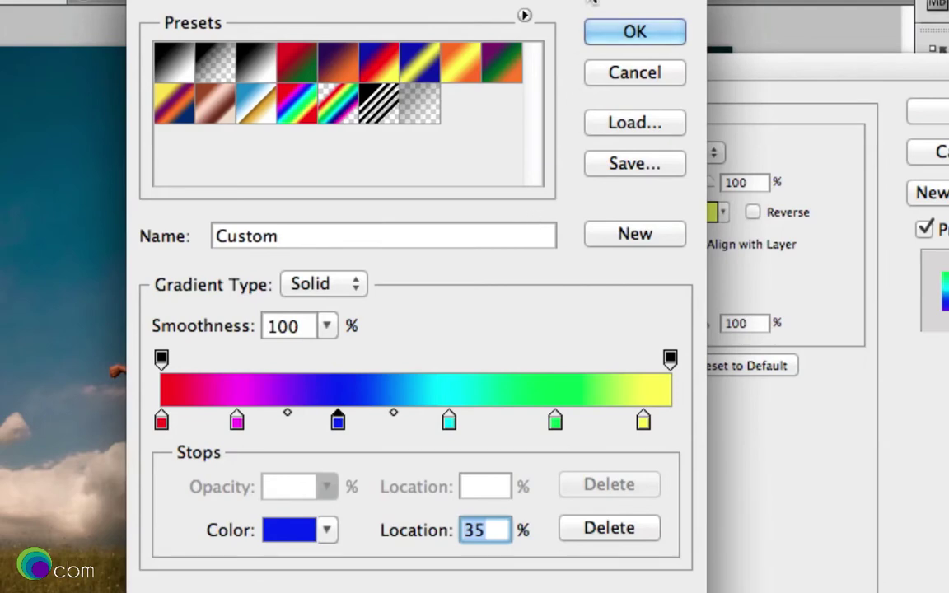
click(648, 38)
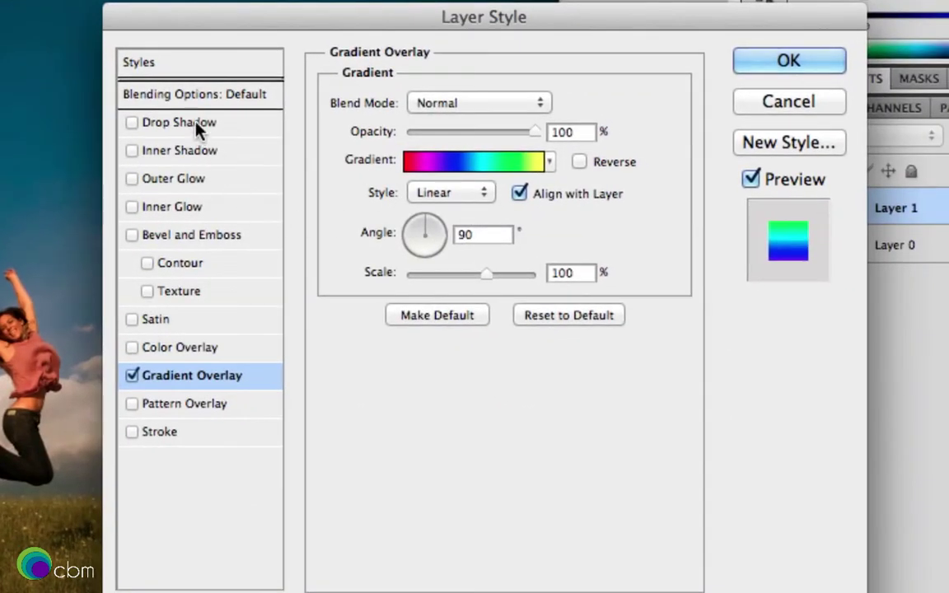
Add a Darken drop shadow at 80%, angle 124°, distance 0 and size 1
click(196, 125)
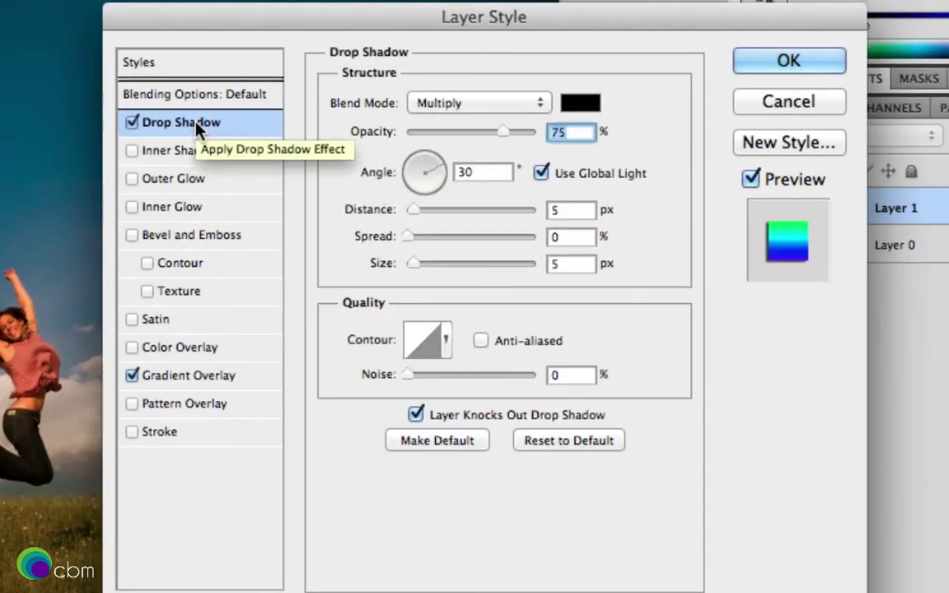
click(534, 105)
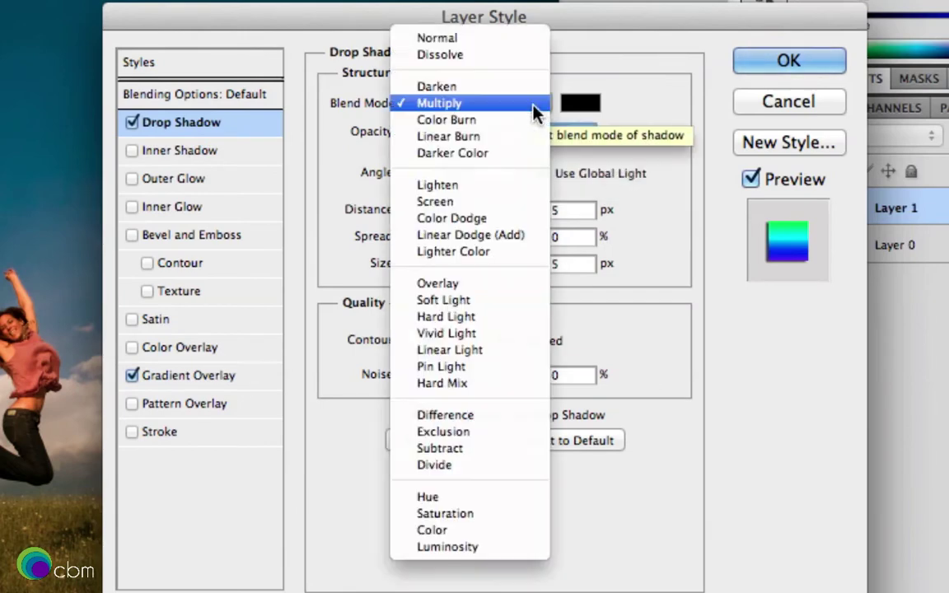
click(482, 86)
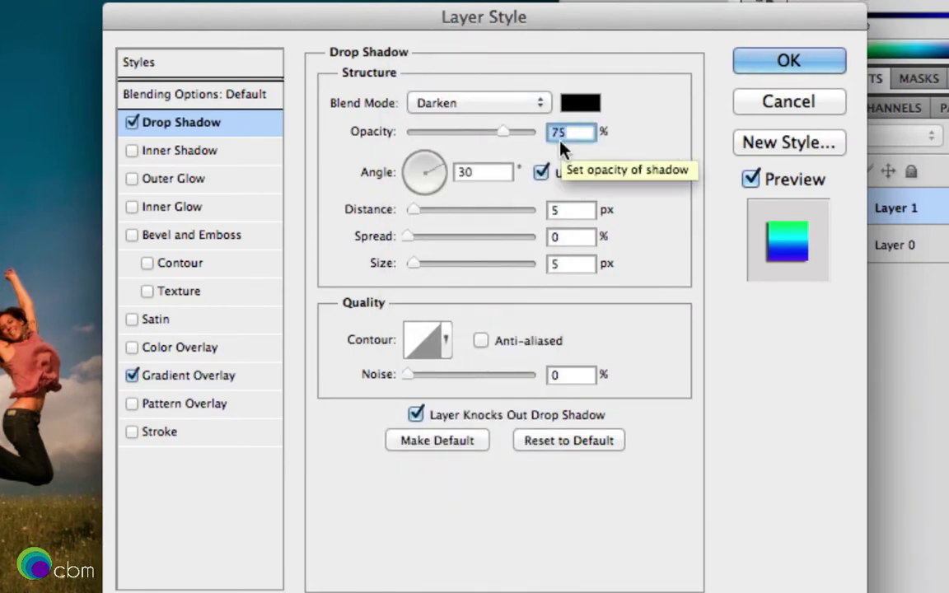
text(80)
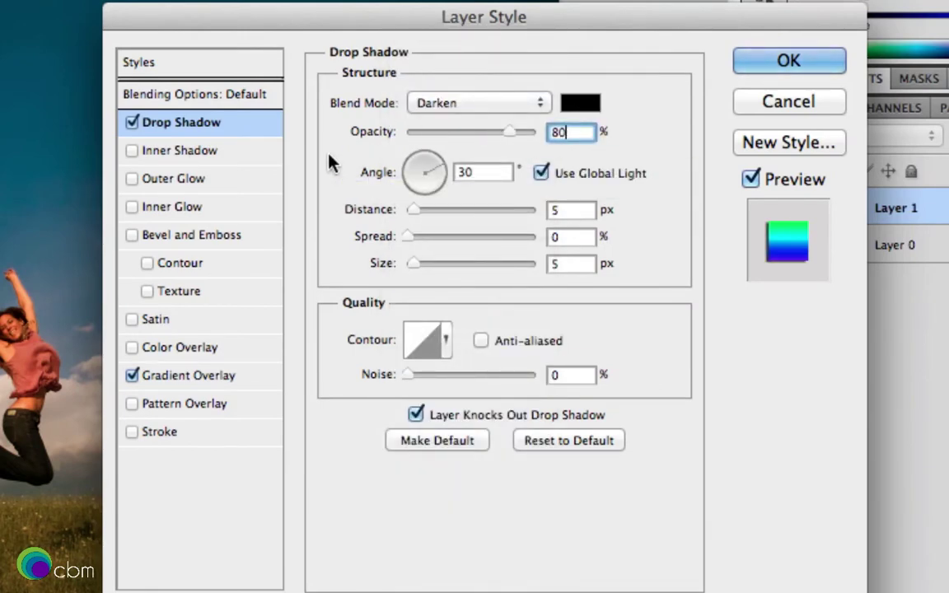
drag(420, 170, 417, 170)
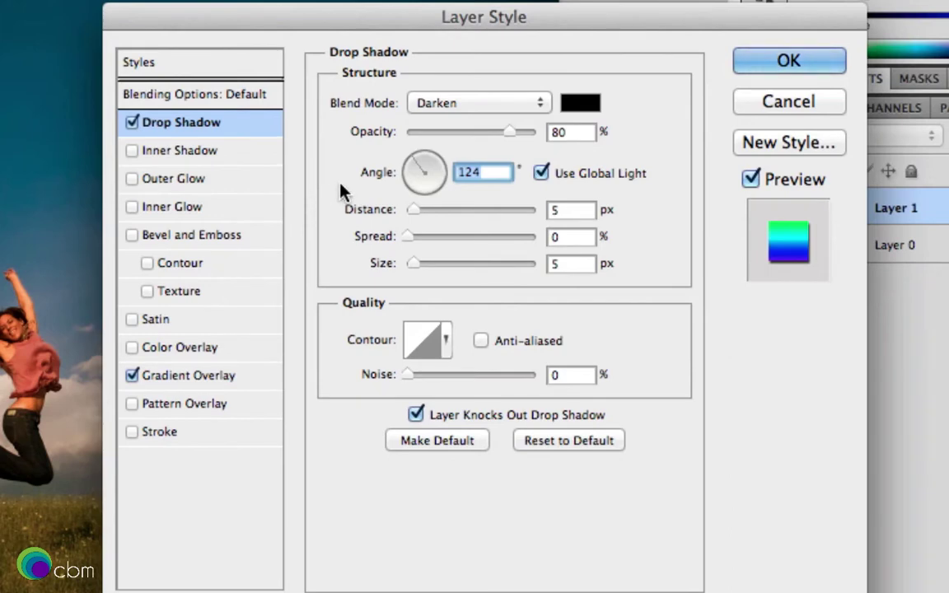
drag(414, 213, 406, 211)
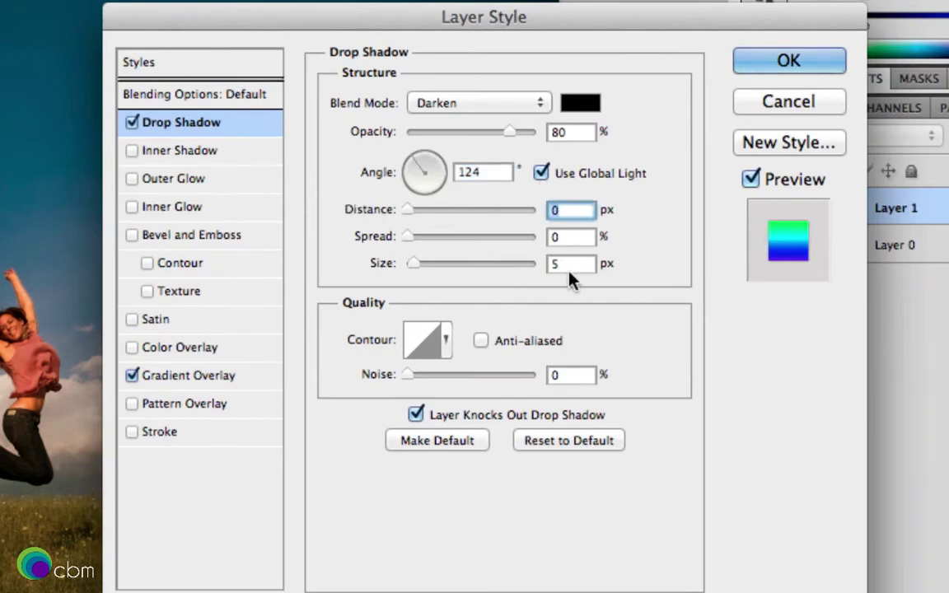
drag(584, 263, 534, 263)
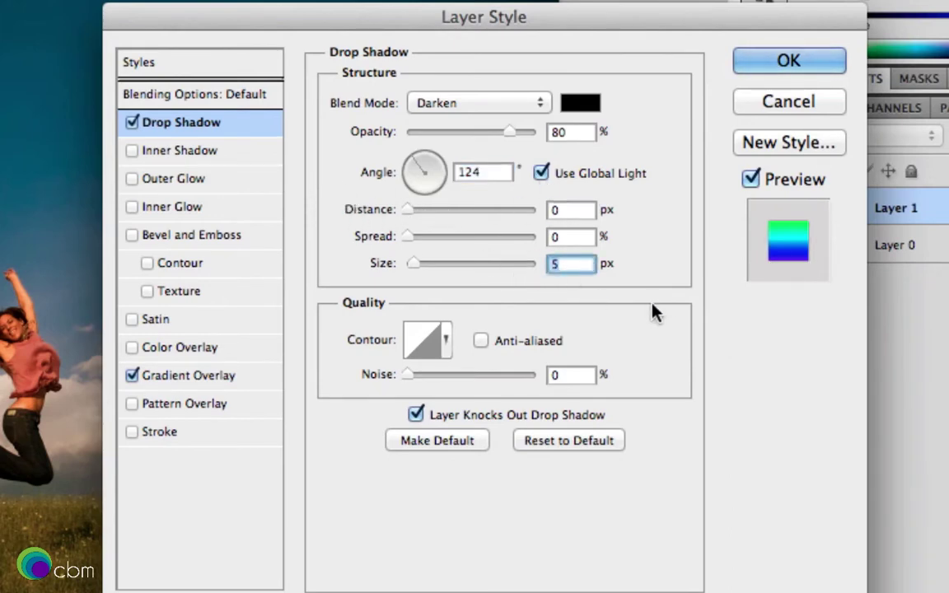
text(1)
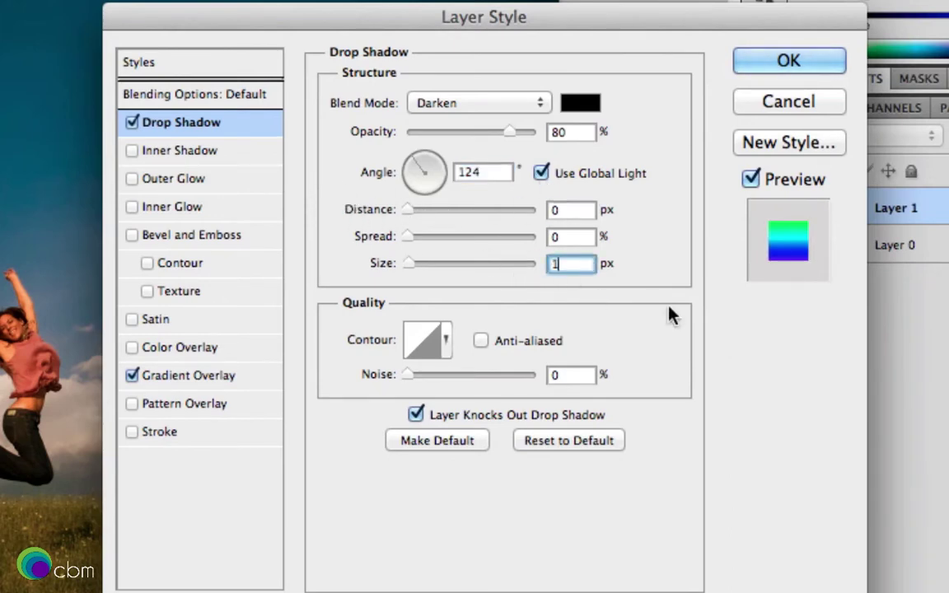
Add a white inner shadow at 100% with distance 1 and size 1, and apply the style
click(184, 153)
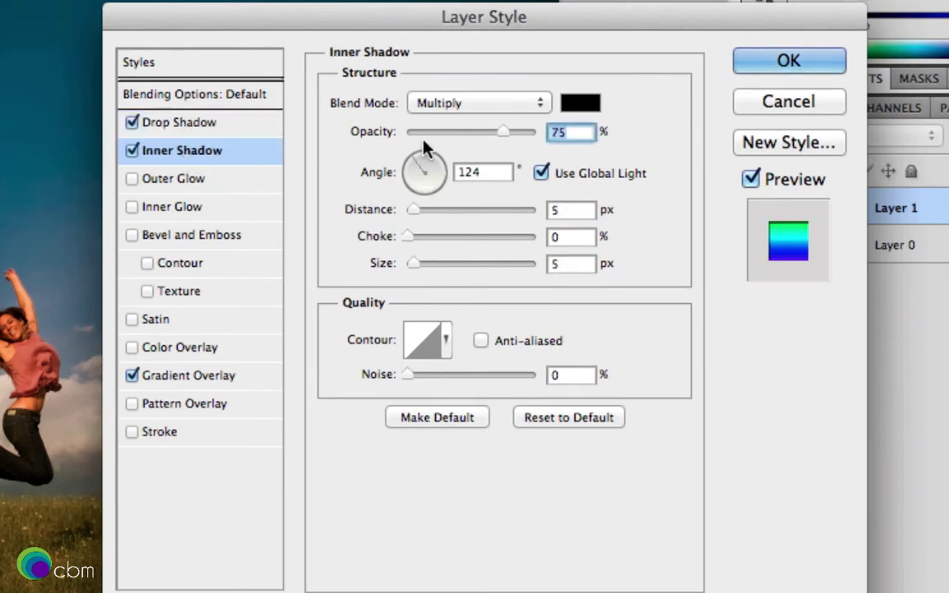
click(581, 102)
drag(7, 190, 0, 63)
click(504, 43)
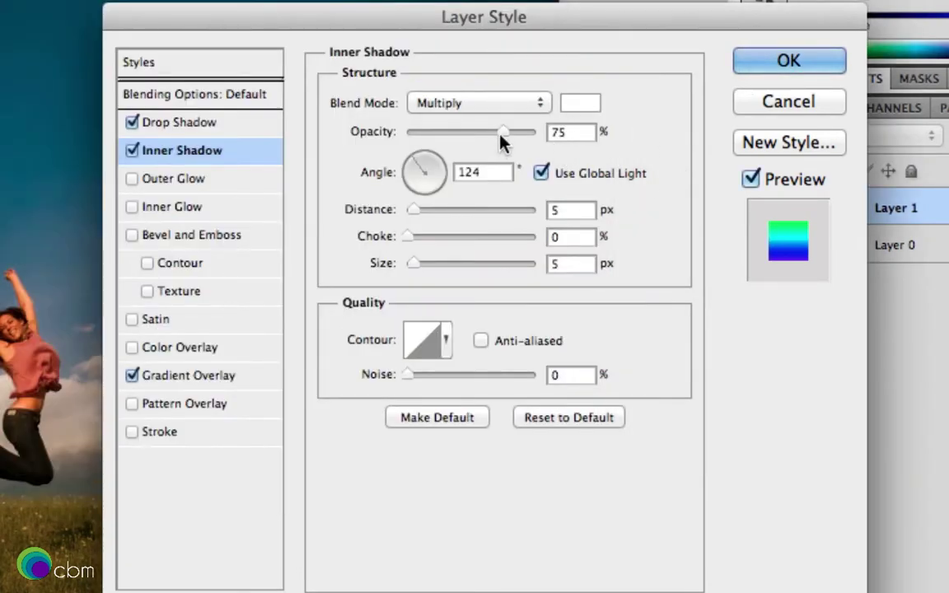
drag(503, 132, 559, 132)
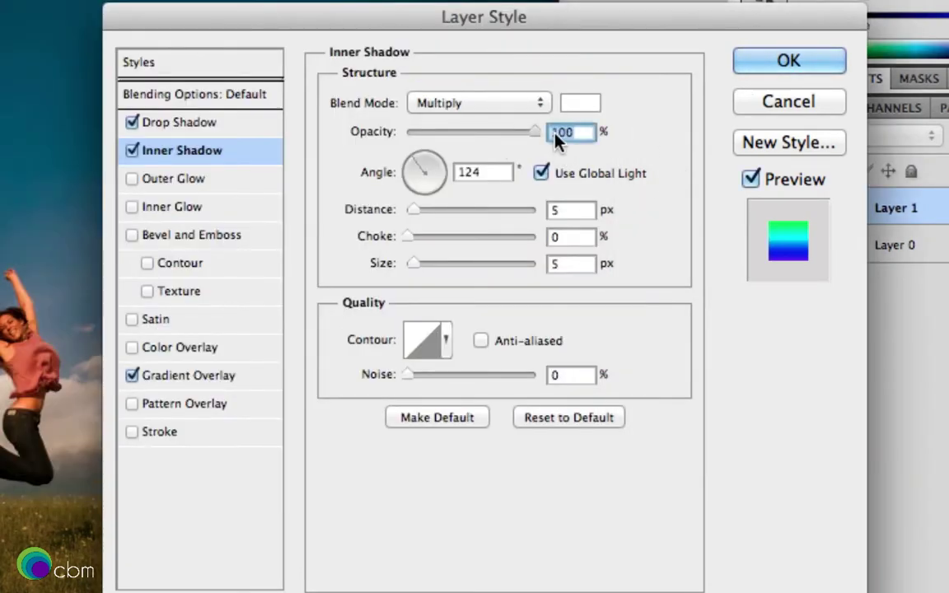
double_click(567, 210)
text(1)
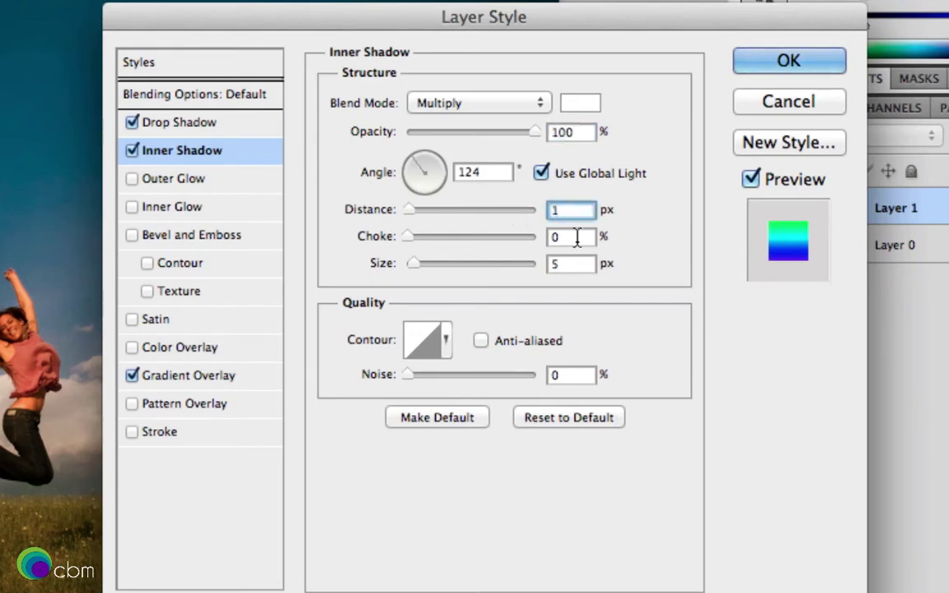
double_click(577, 264)
text(1)
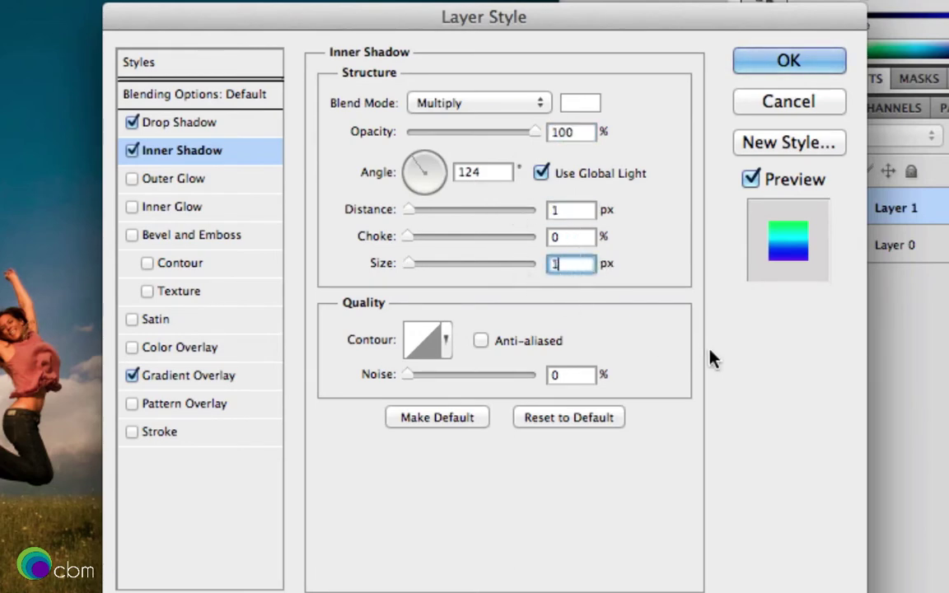
click(766, 68)
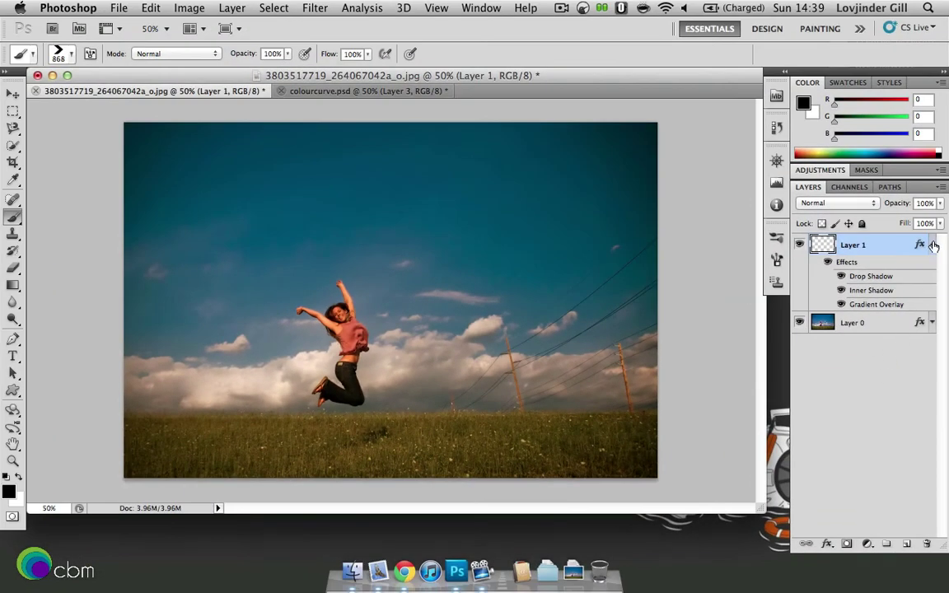
Collapse Layer 1's effects and duplicate it into Layer 1 copy, copy 2 and copy 3
click(932, 245)
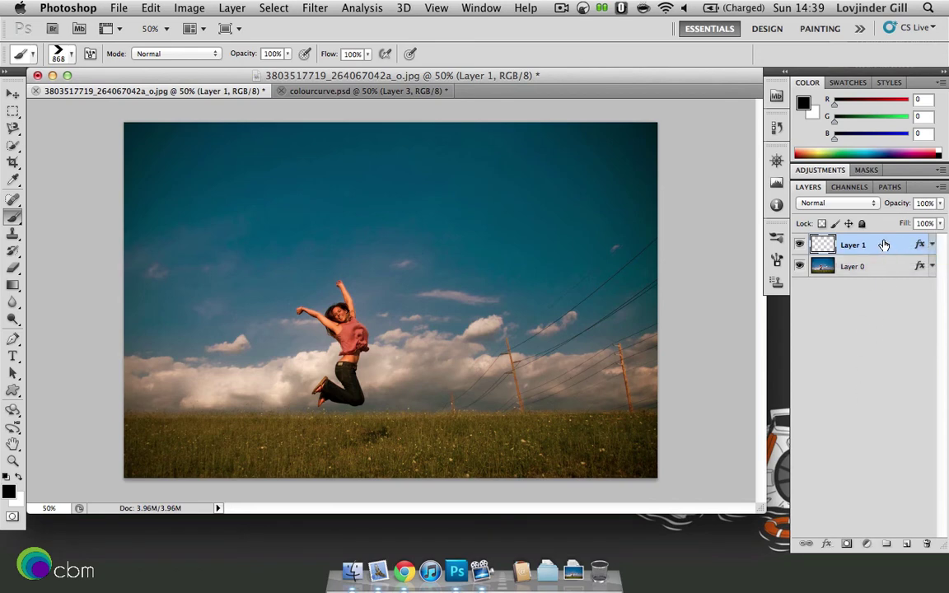
drag(884, 244, 905, 545)
drag(885, 245, 905, 545)
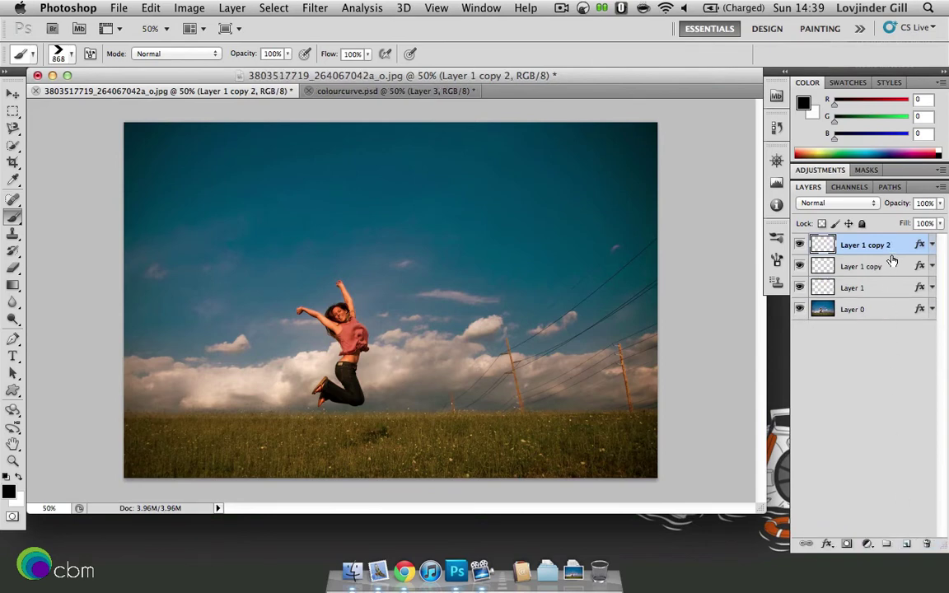
drag(892, 259, 892, 543)
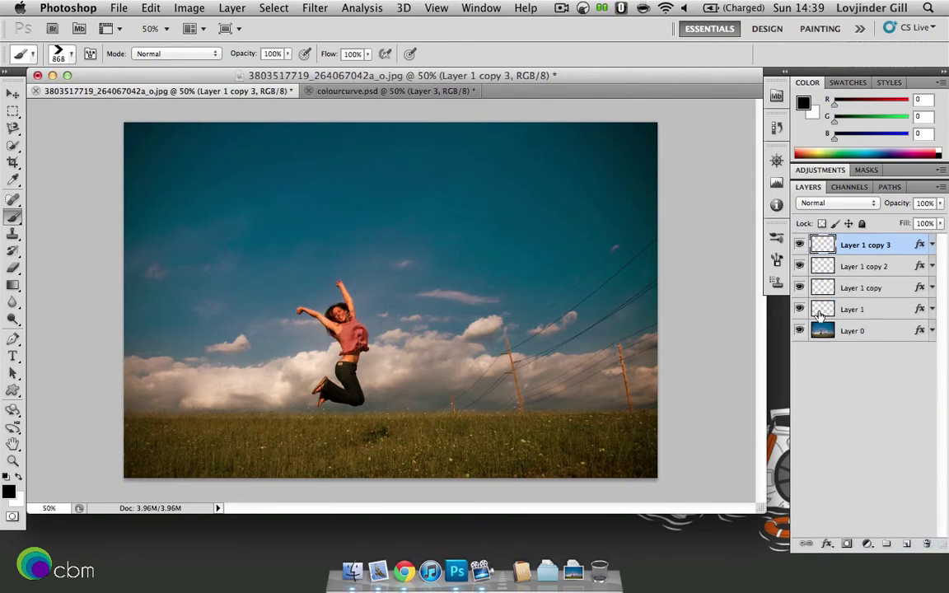
Paint vertical arrow strokes over the girl on Layer 1, copy, copy 2 and copy 3 in turn
click(890, 311)
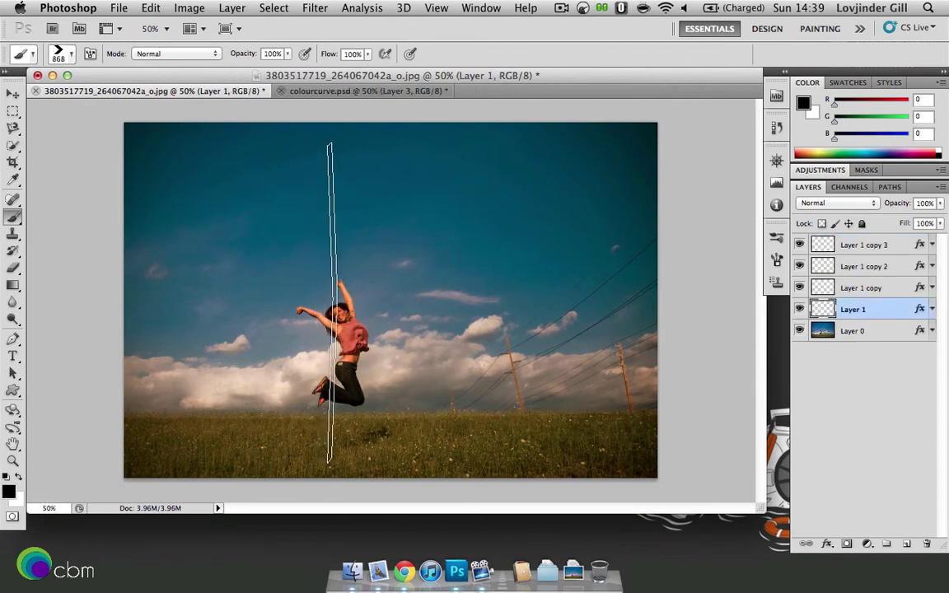
mouse_move(317, 299)
mouse_down()
mouse_move(349, 290)
mouse_move(338, 284)
mouse_move(340, 292)
mouse_up()
click(890, 290)
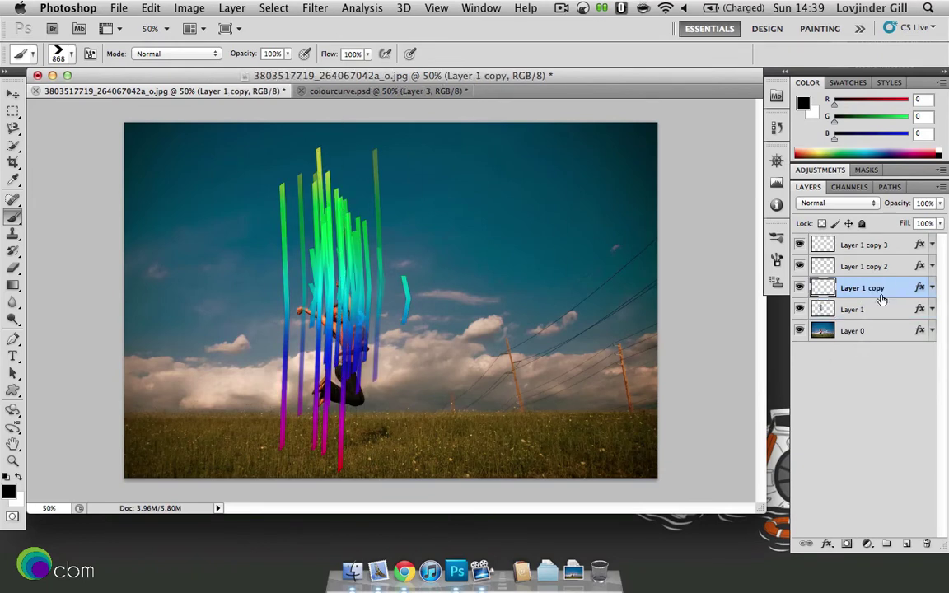
mouse_move(347, 319)
mouse_down()
mouse_move(327, 349)
mouse_move(321, 247)
mouse_up()
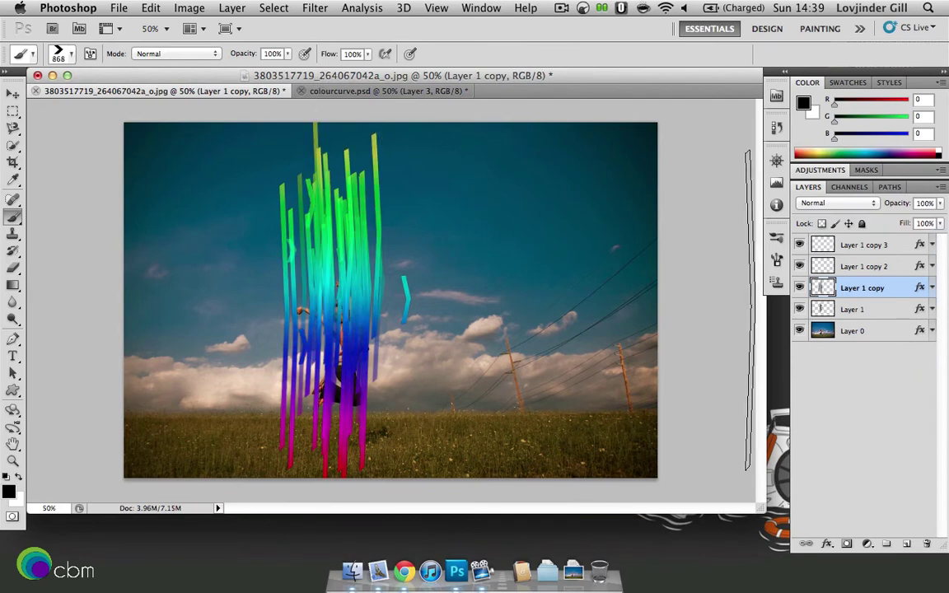
click(861, 266)
drag(393, 265, 407, 255)
mouse_move(312, 372)
mouse_down()
mouse_move(275, 304)
mouse_move(278, 274)
mouse_up()
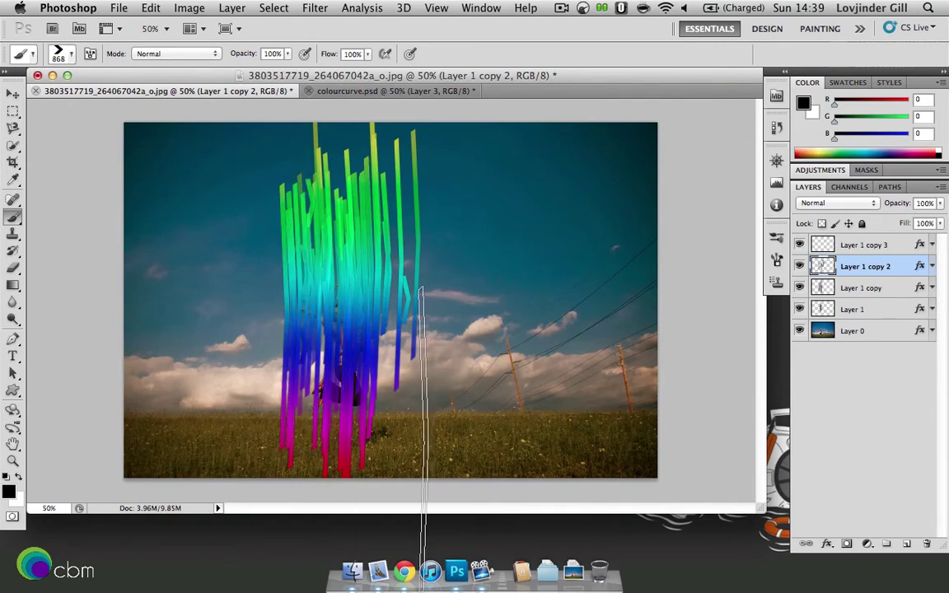
click(852, 245)
mouse_move(317, 379)
mouse_down()
mouse_move(283, 374)
mouse_move(312, 371)
mouse_move(350, 329)
mouse_up()
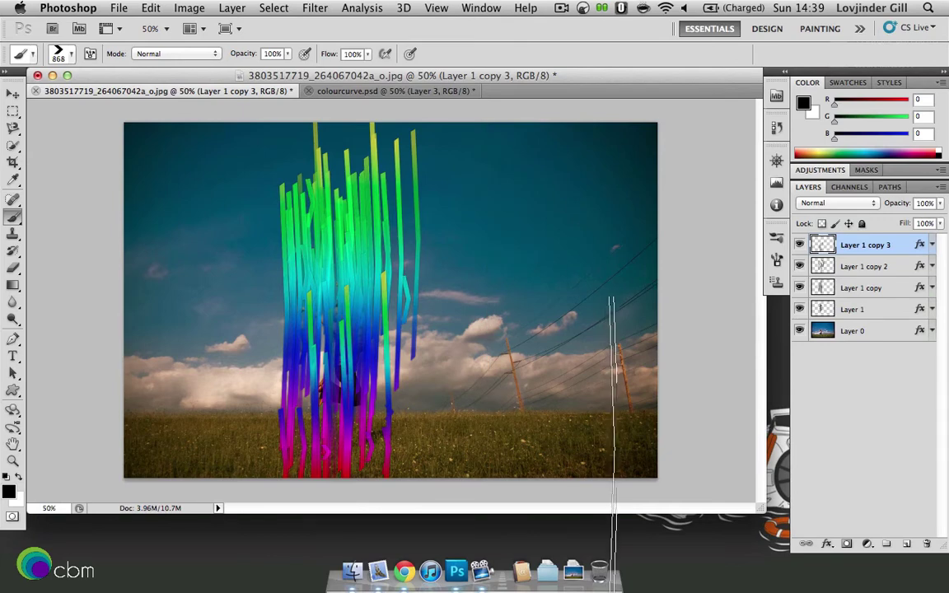
Merge Layer 1 and its three copies into the single layer Layer 1 copy 3
shift+click(878, 312)
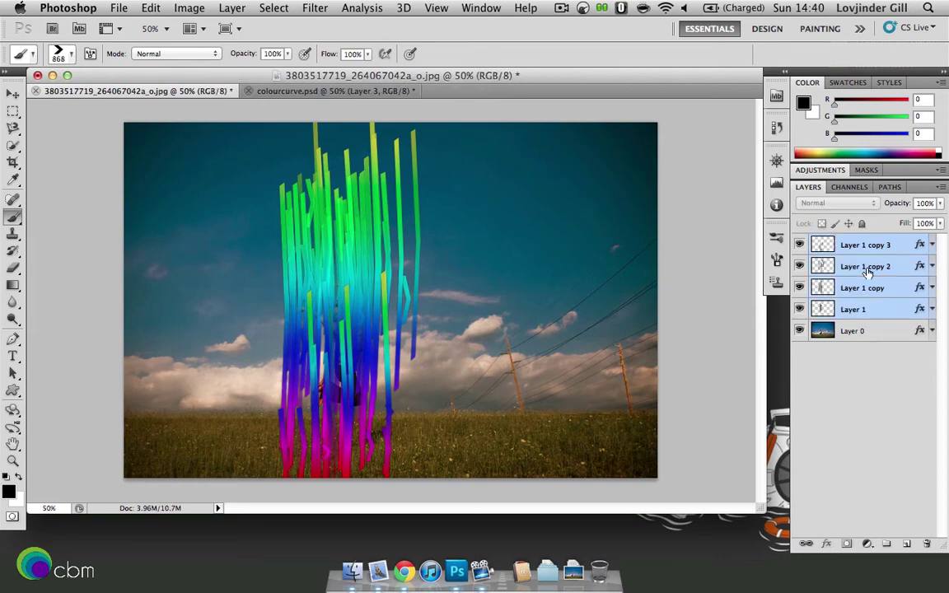
right_click(868, 272)
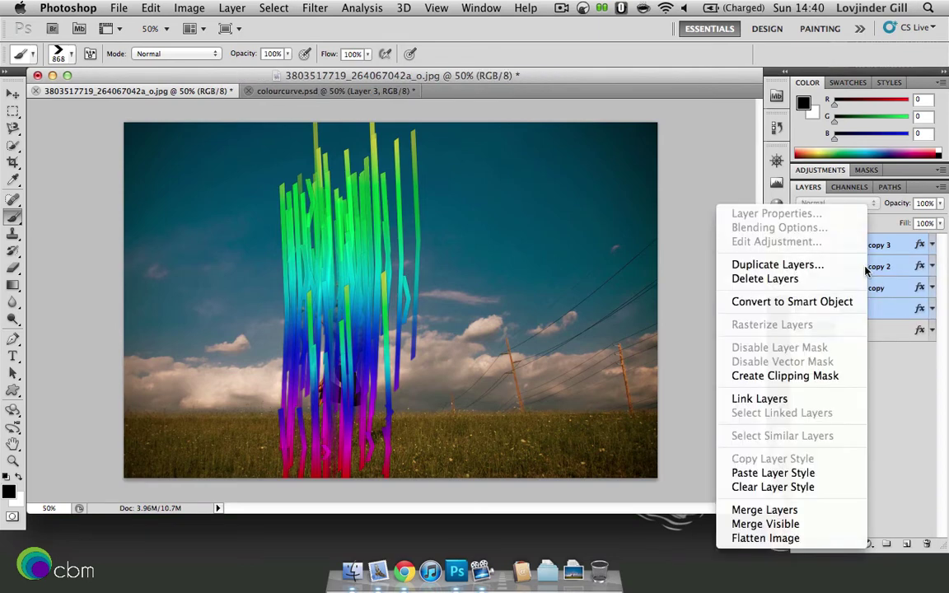
click(778, 510)
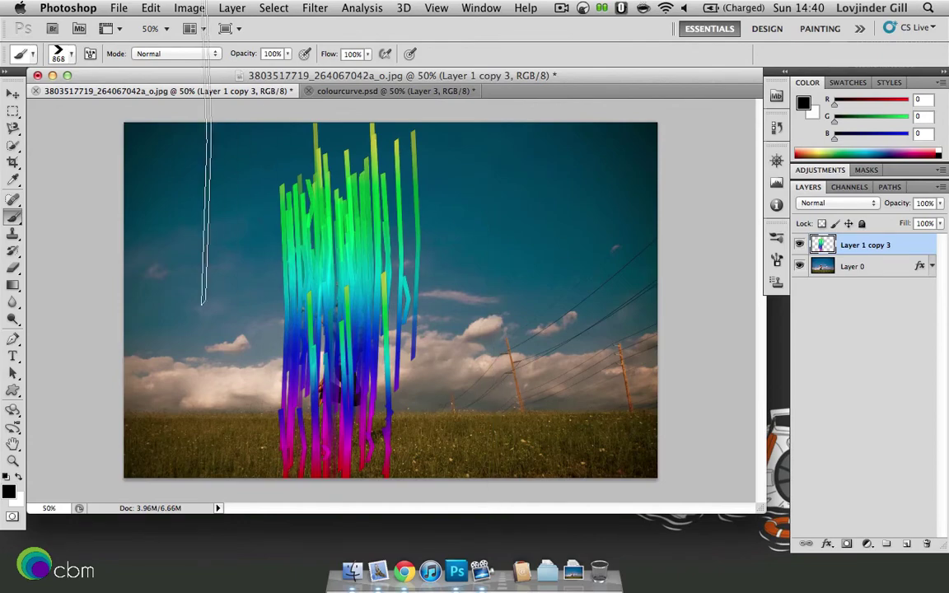
Free-transform the merged strokes, rotating them diagonally and stretching them toward lower left and upper right
click(151, 7)
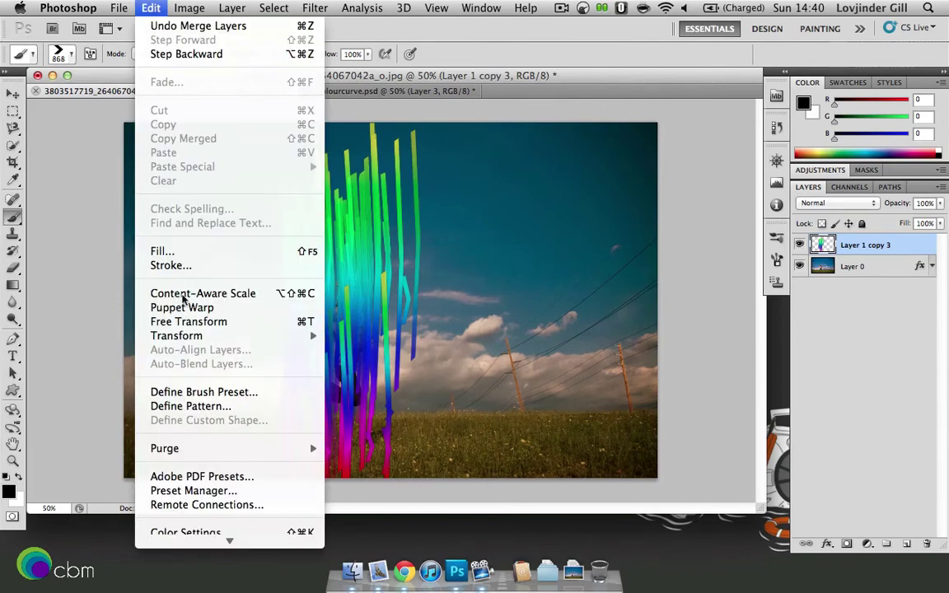
click(193, 321)
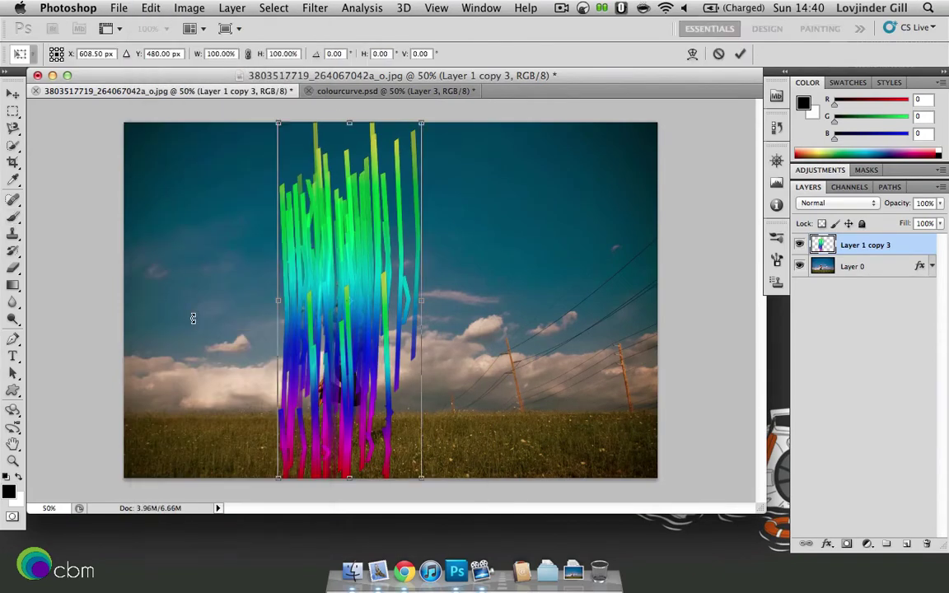
drag(227, 311, 239, 179)
drag(415, 271, 461, 282)
drag(245, 413, 96, 471)
drag(549, 210, 725, 72)
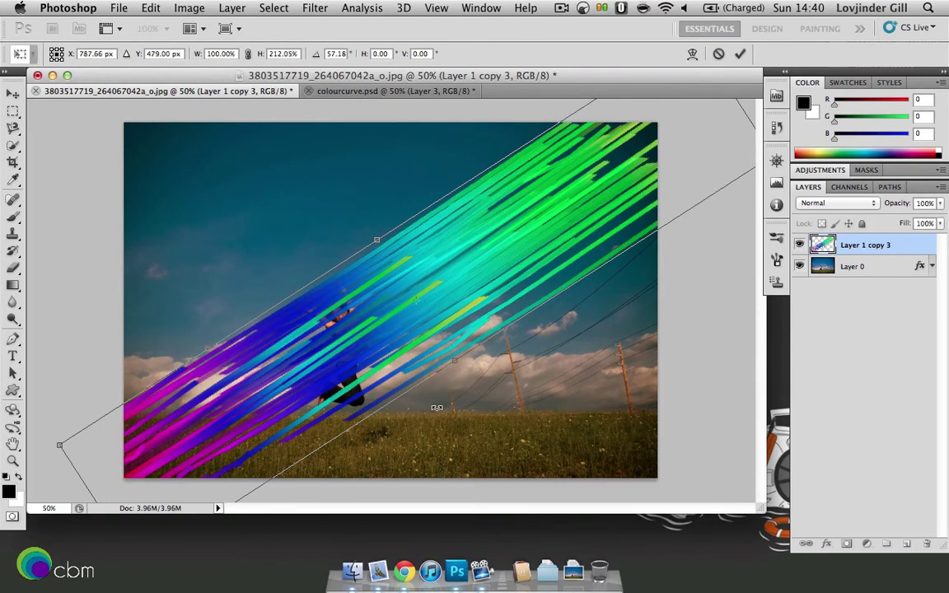
Narrow the stroke band to about half, fine-tune its position, and apply the transform
drag(454, 361, 423, 313)
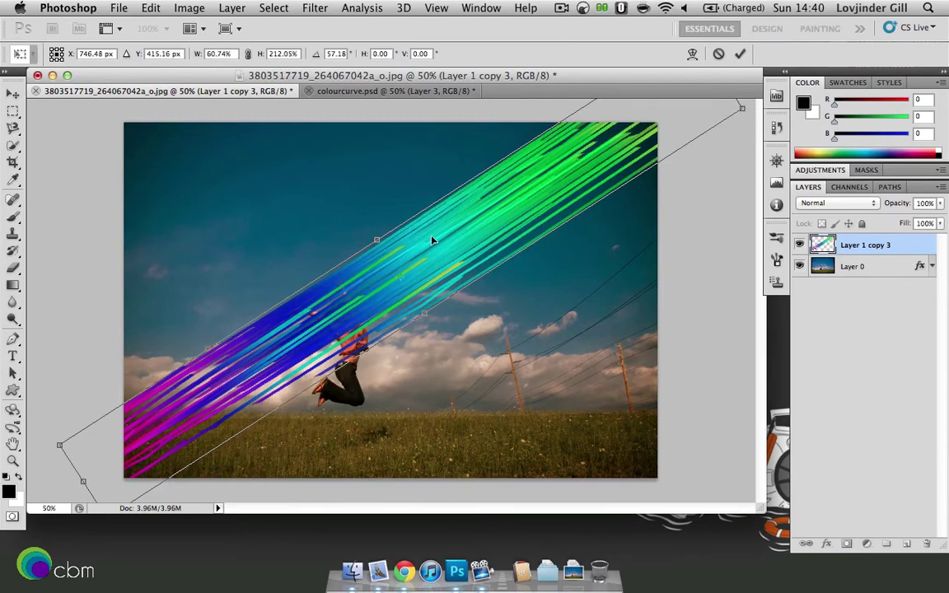
drag(434, 237, 428, 269)
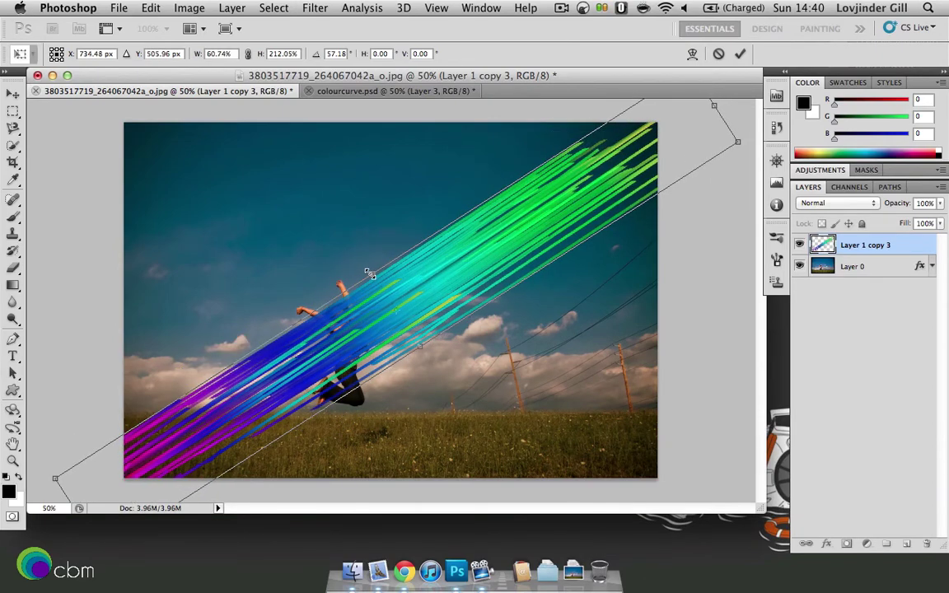
drag(368, 273, 367, 269)
drag(422, 353, 412, 339)
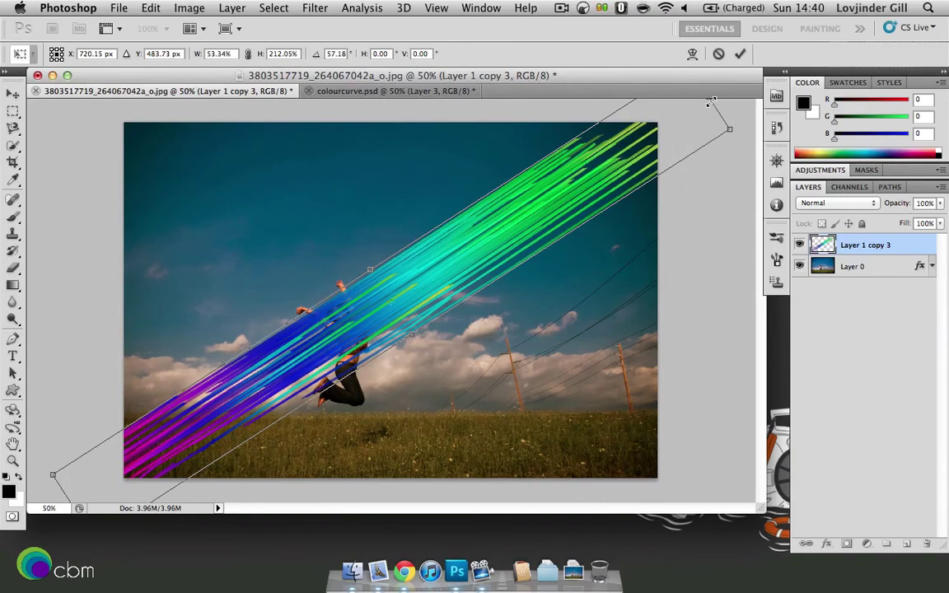
drag(729, 129, 759, 75)
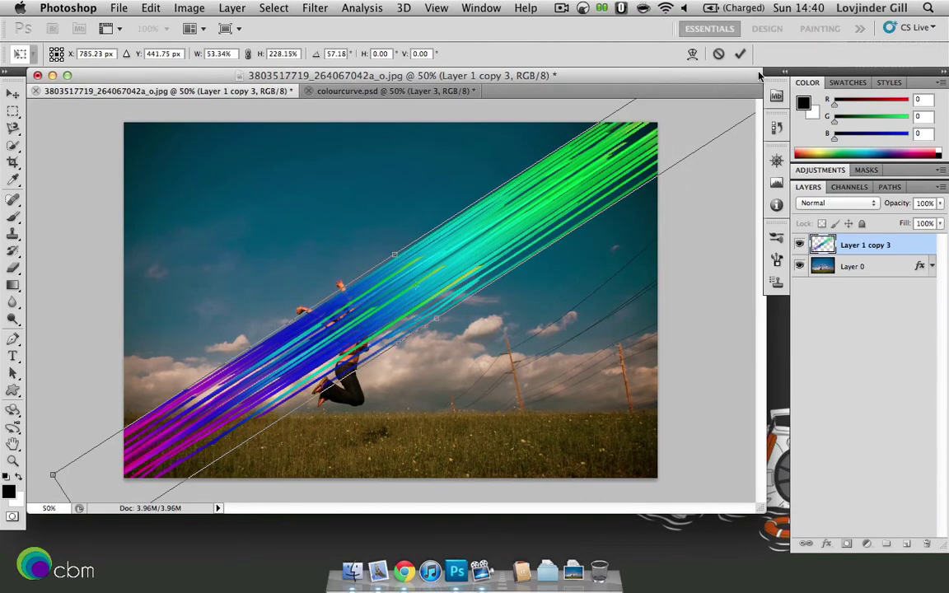
drag(460, 252, 441, 263)
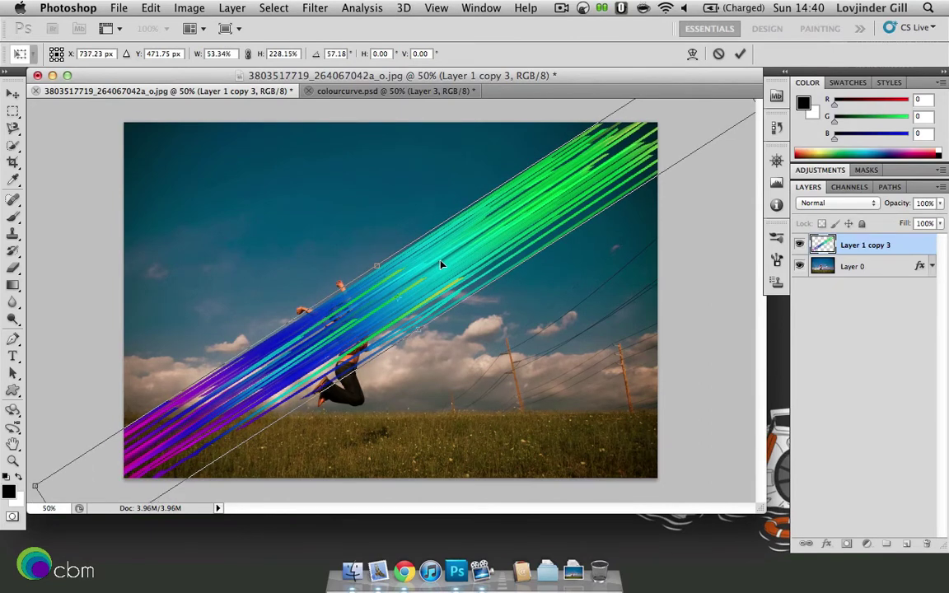
click(13, 117)
click(599, 213)
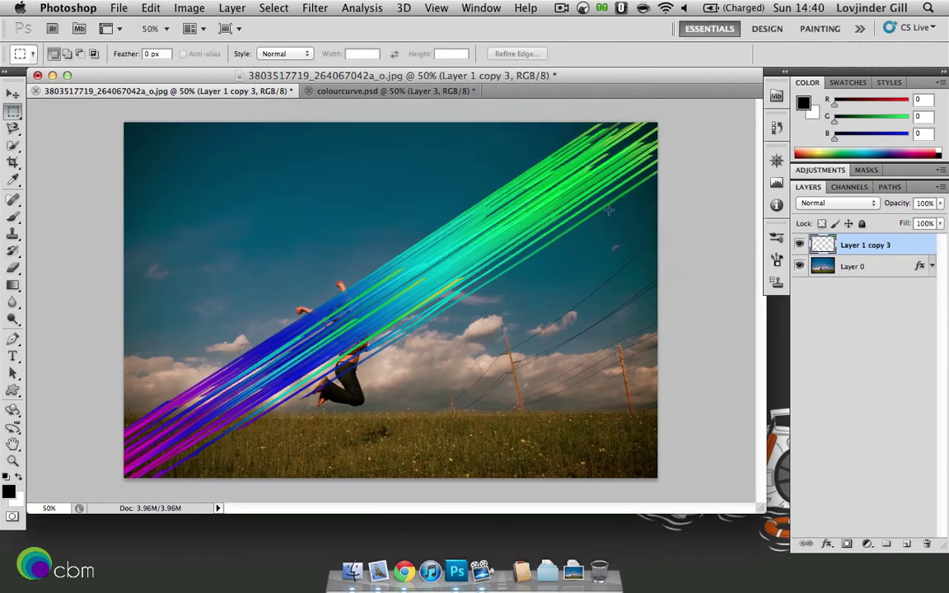
Start a Warp transform on the streaks and zoom out to see the whole grid
click(151, 8)
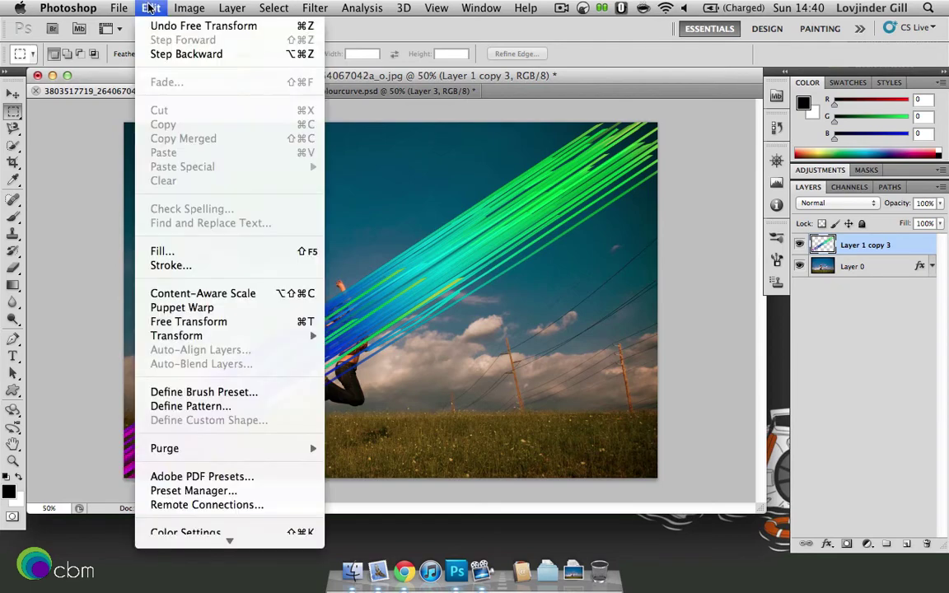
mouse_move(216, 339)
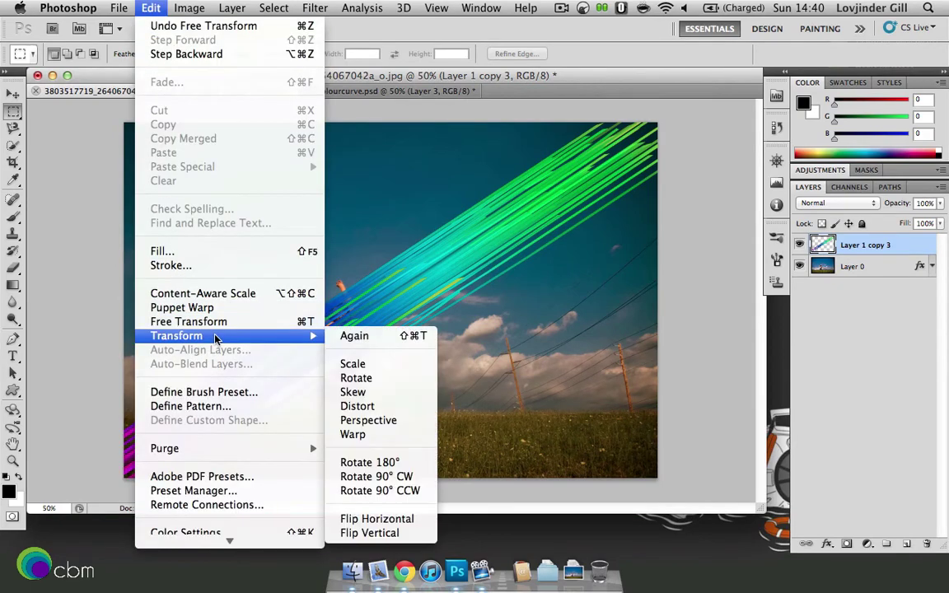
click(354, 434)
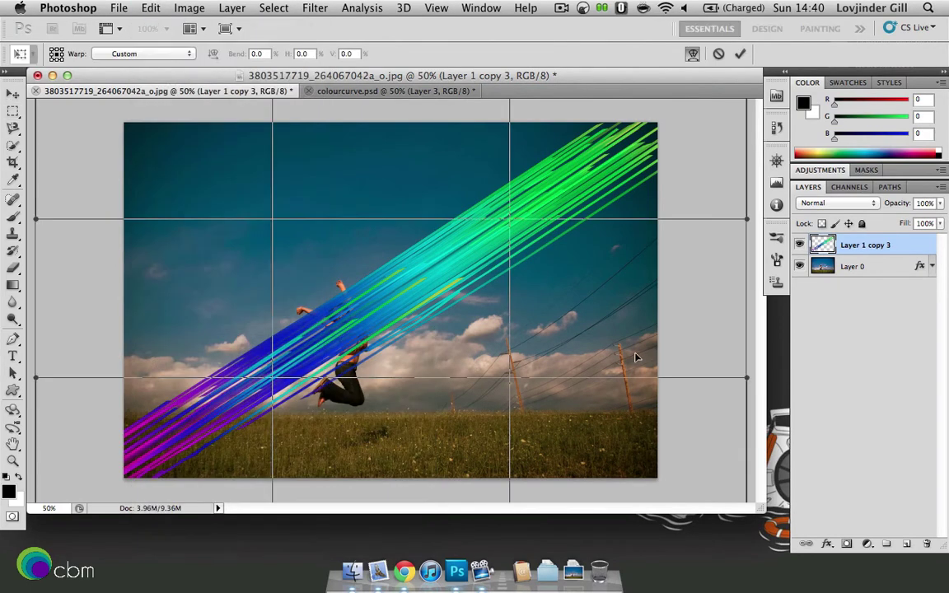
click(776, 160)
click(663, 229)
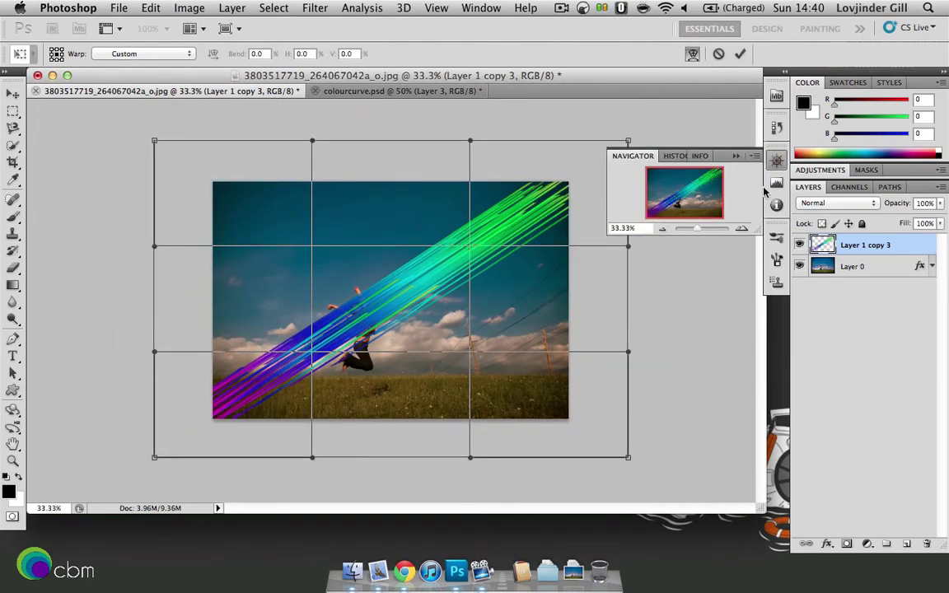
click(698, 147)
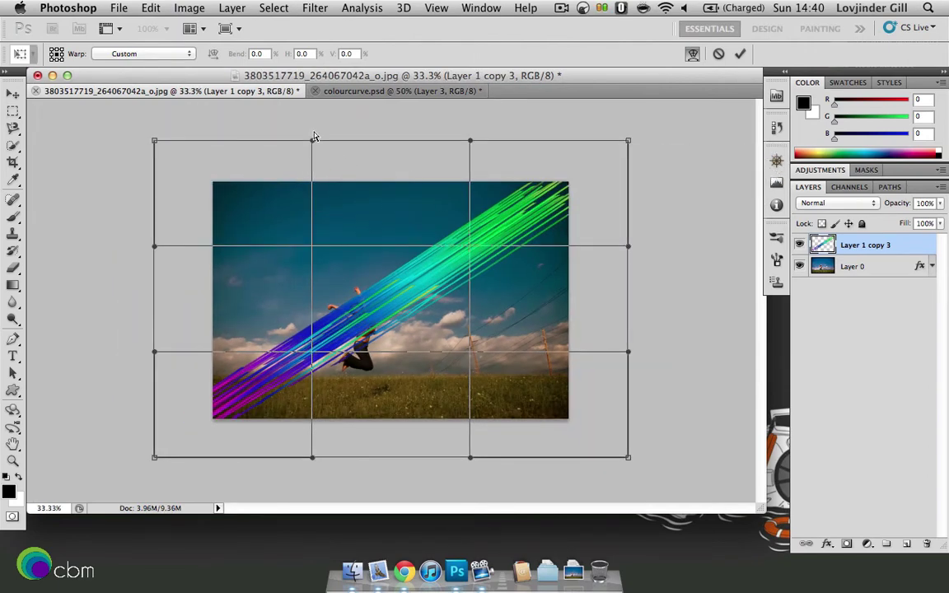
Drag the warp mesh edges, corners and interior to curve the streaks up toward the top right
drag(313, 143, 363, 203)
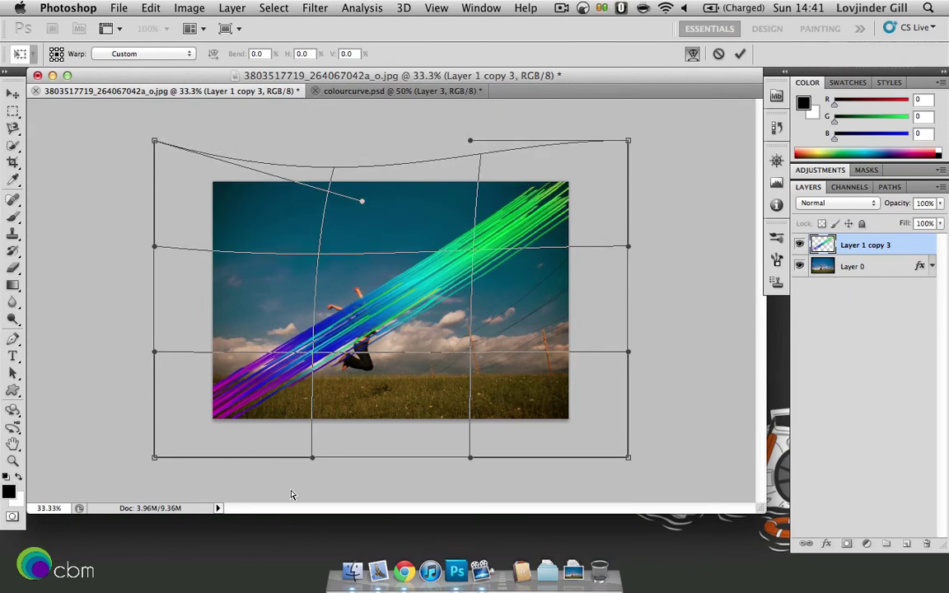
drag(311, 456, 293, 393)
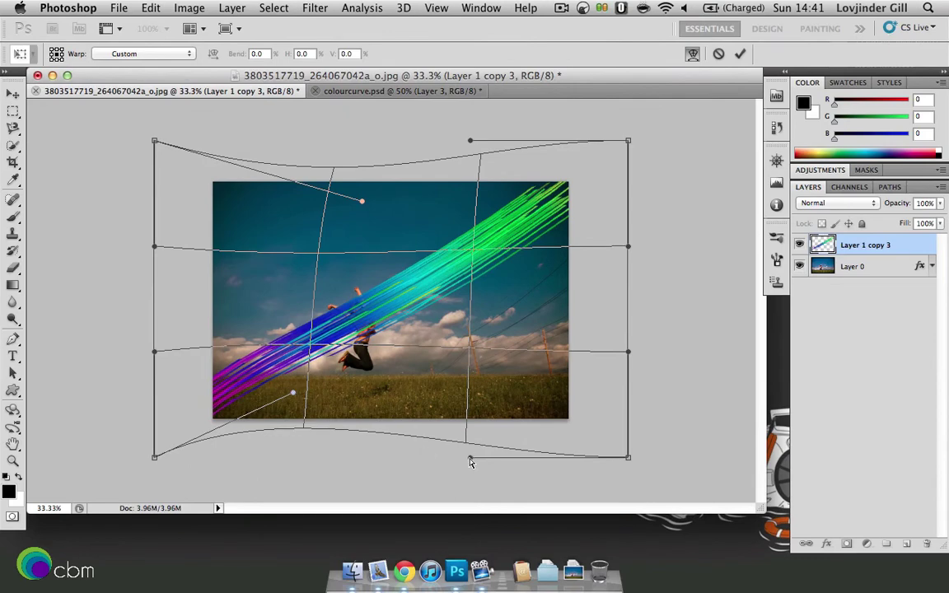
drag(471, 458, 397, 416)
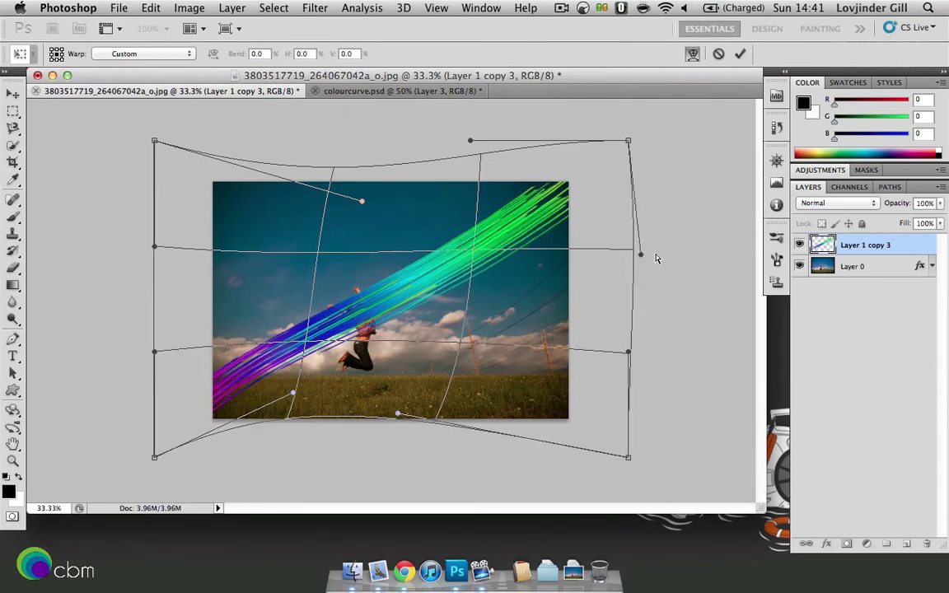
drag(657, 257, 669, 221)
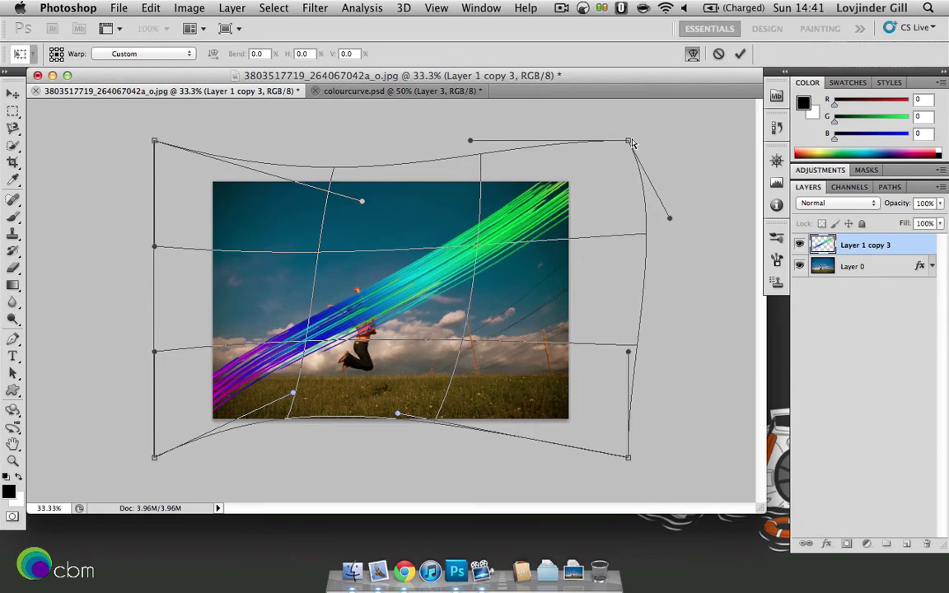
drag(629, 140, 618, 104)
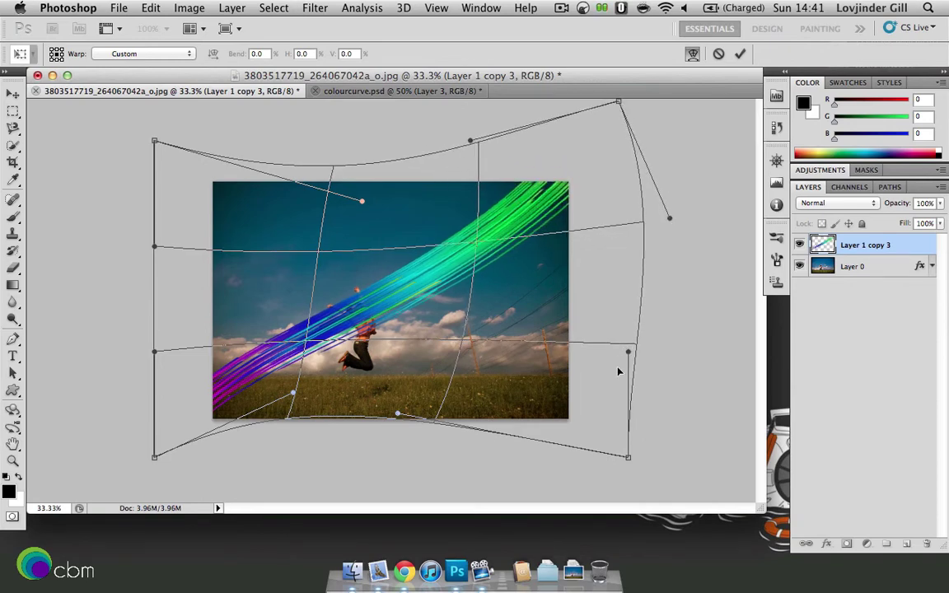
drag(627, 355, 690, 421)
mouse_move(476, 253)
mouse_down()
mouse_move(504, 229)
mouse_move(489, 260)
mouse_up()
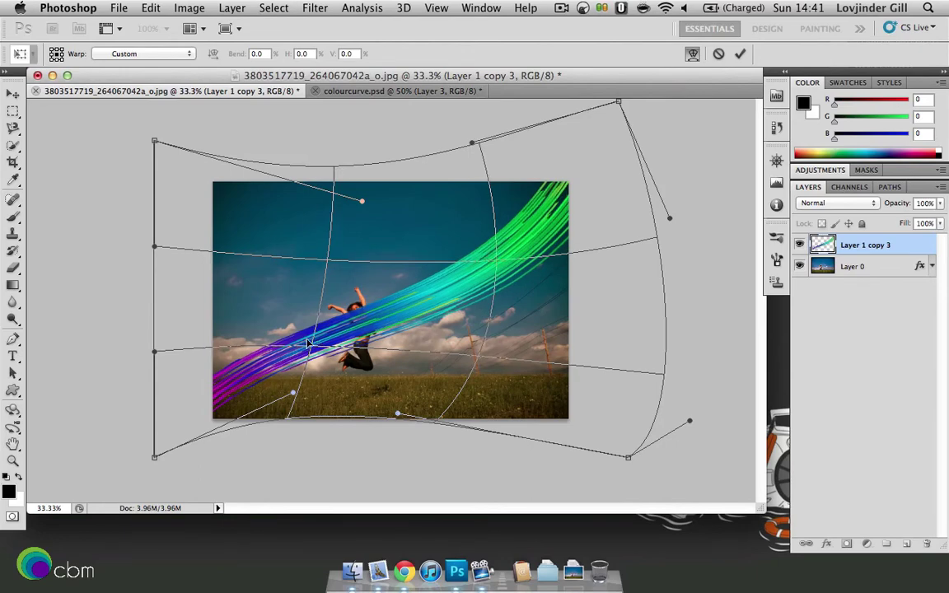
mouse_move(307, 342)
mouse_down()
mouse_move(307, 333)
mouse_move(391, 315)
mouse_up()
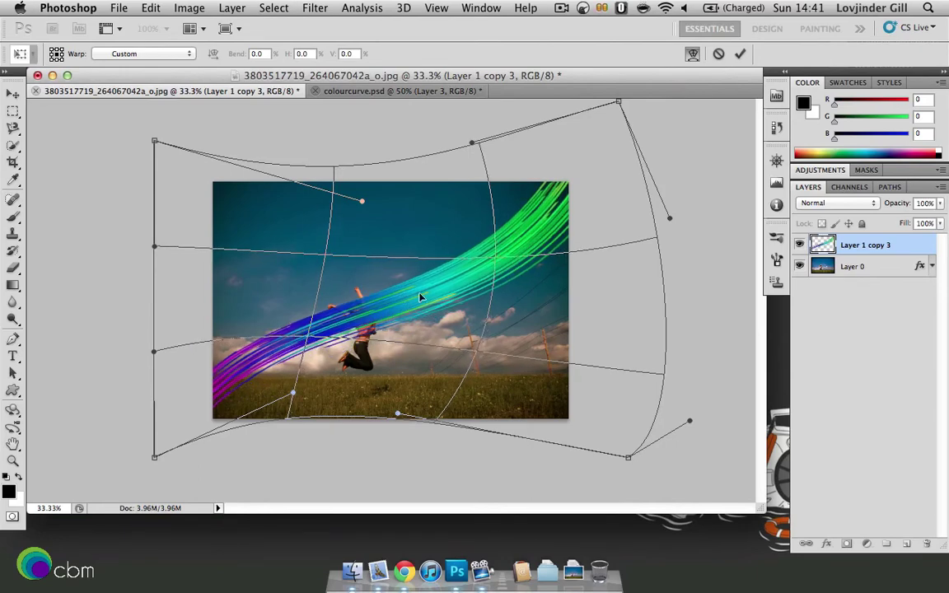
drag(435, 288, 415, 303)
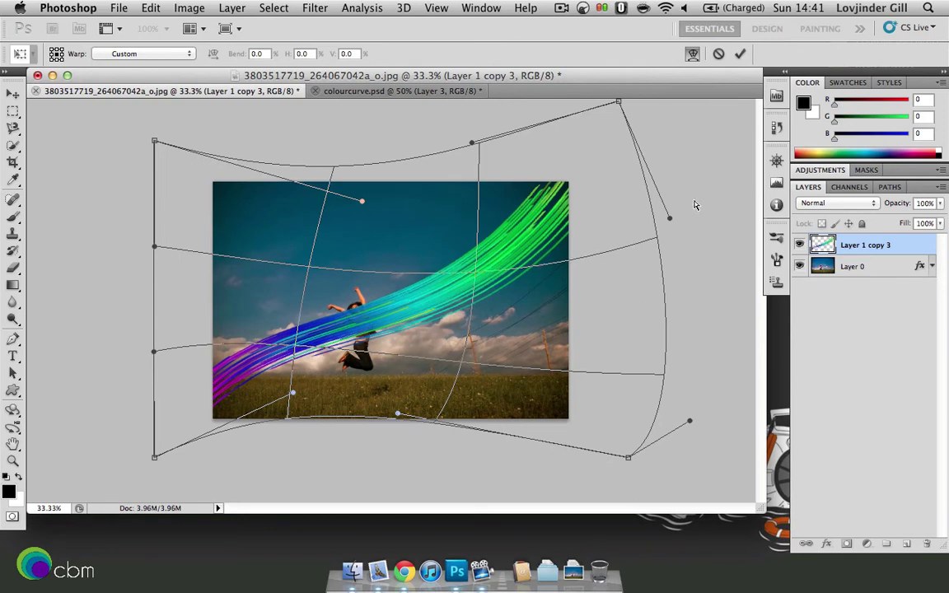
click(13, 110)
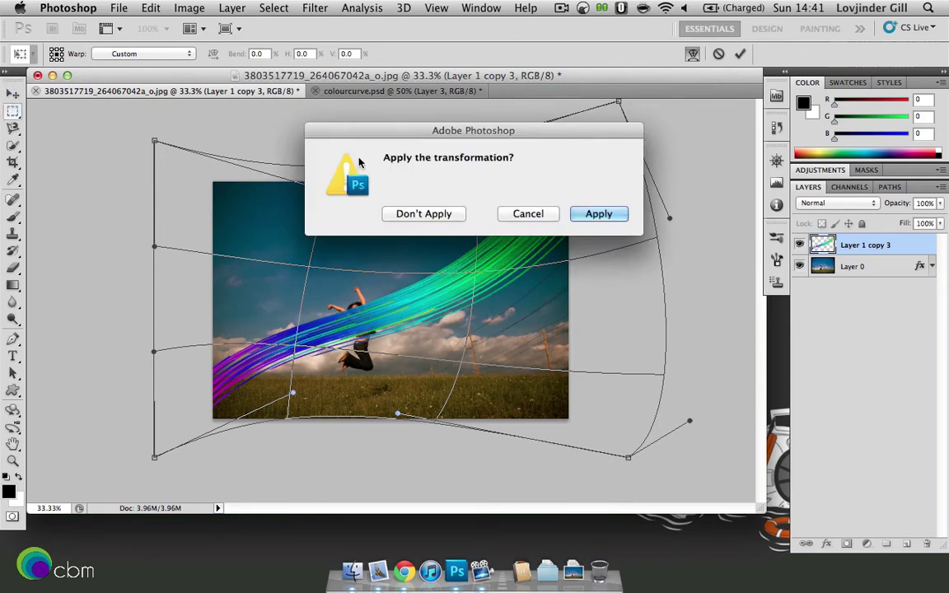
Apply the warp and zoom in to 200% on the jumping girl with the Navigator
click(591, 214)
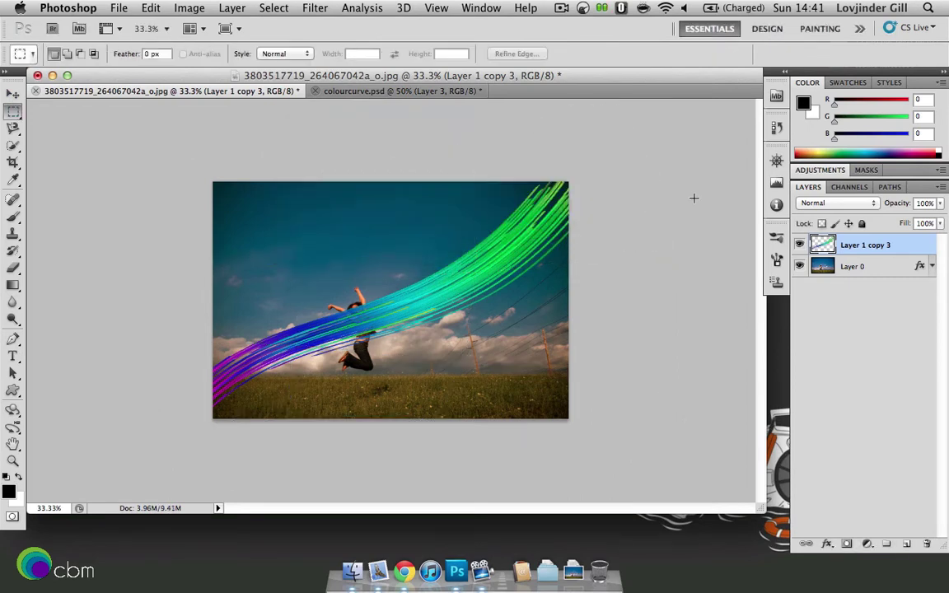
click(776, 161)
click(746, 230)
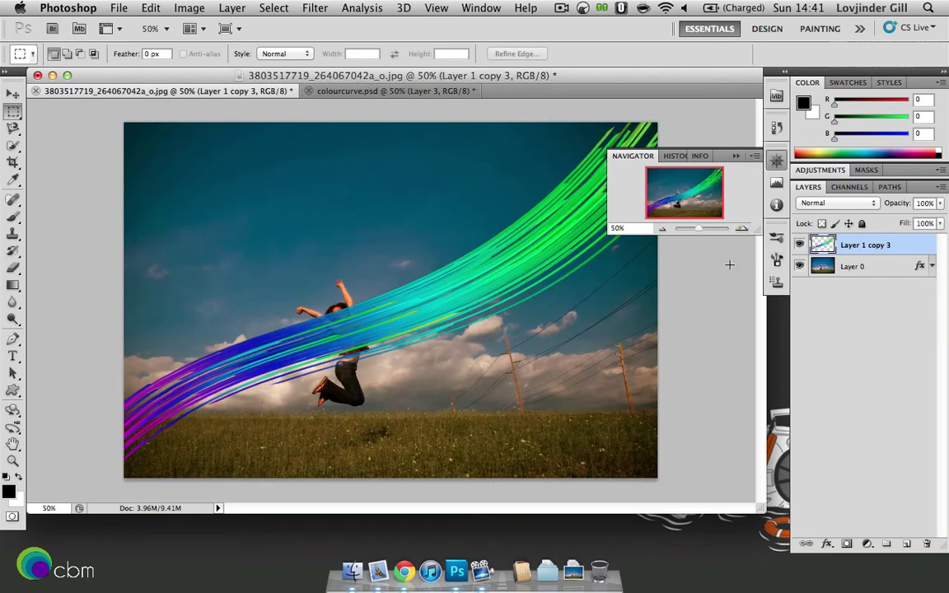
click(746, 231)
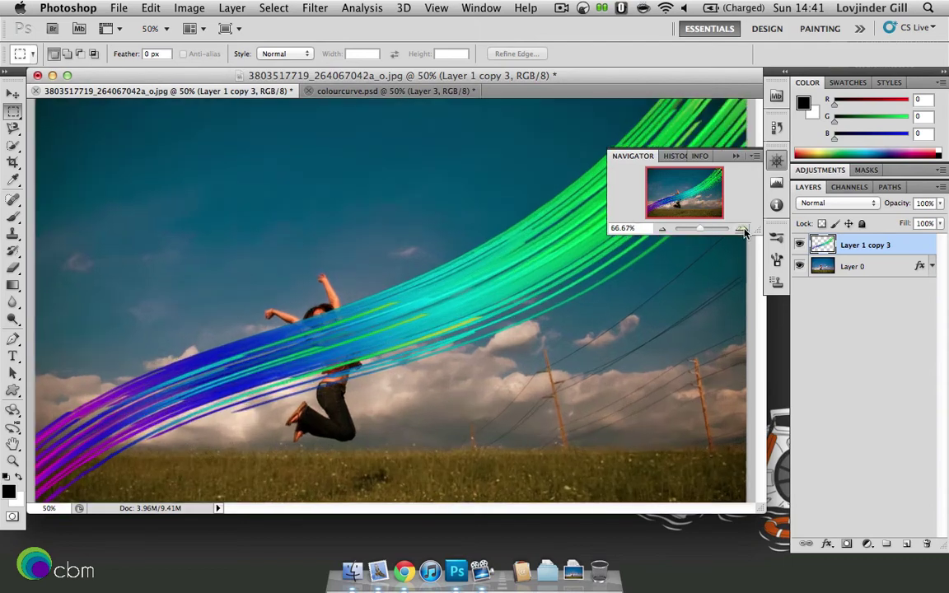
click(746, 231)
click(745, 230)
scroll(371, 282, down, 8)
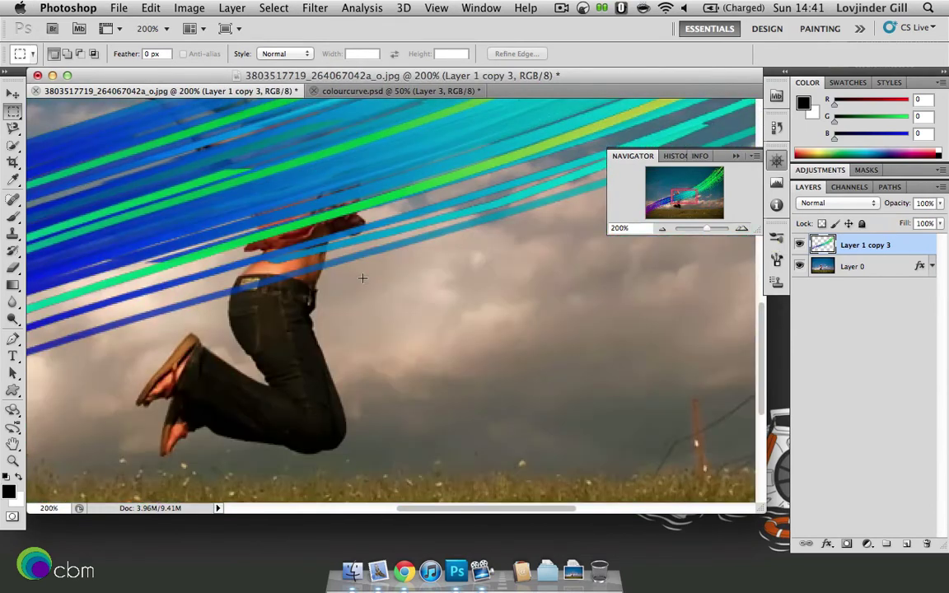
scroll(365, 278, up, 6)
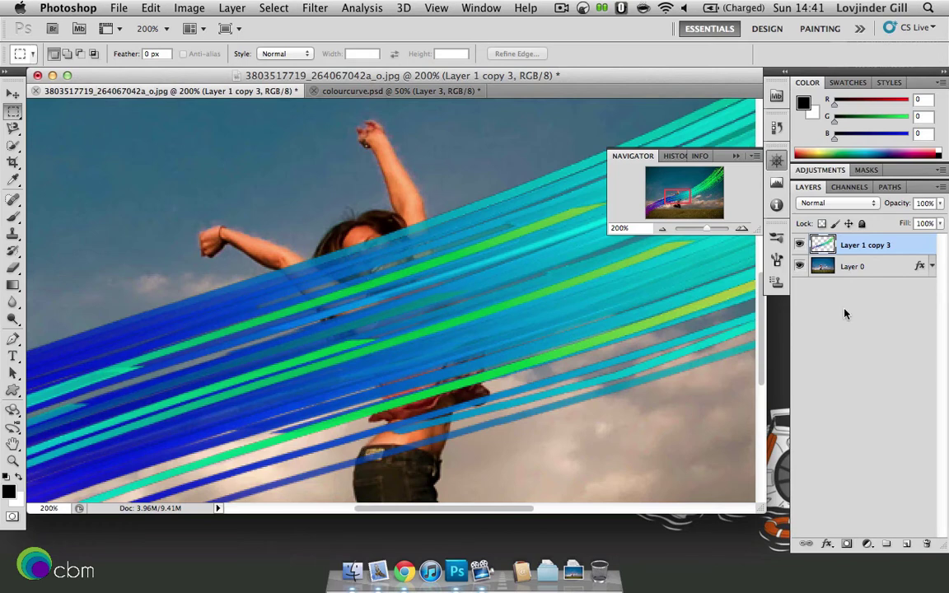
Hide Layer 1 copy 3 and trace a closed Magnetic Lasso selection around the girl
click(799, 246)
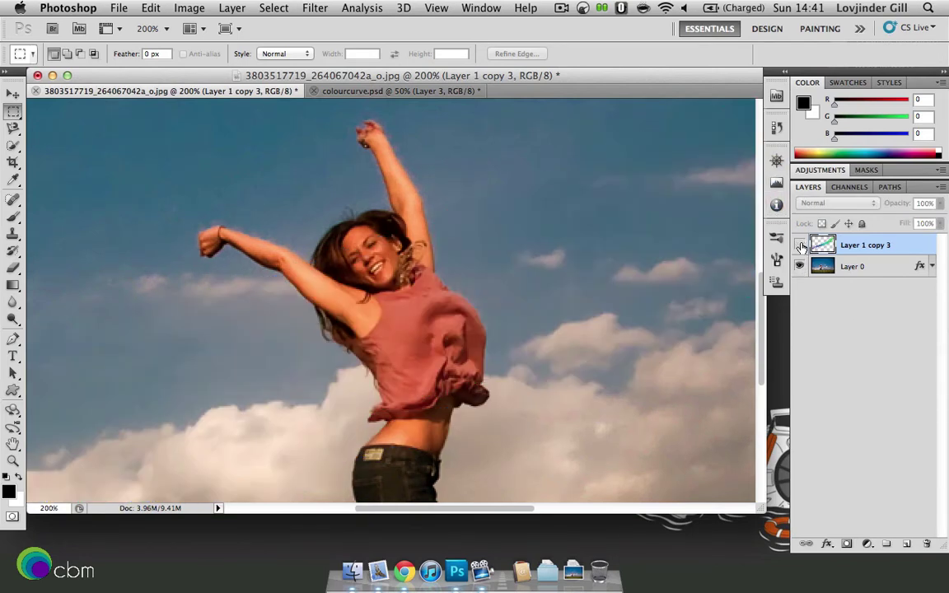
click(13, 129)
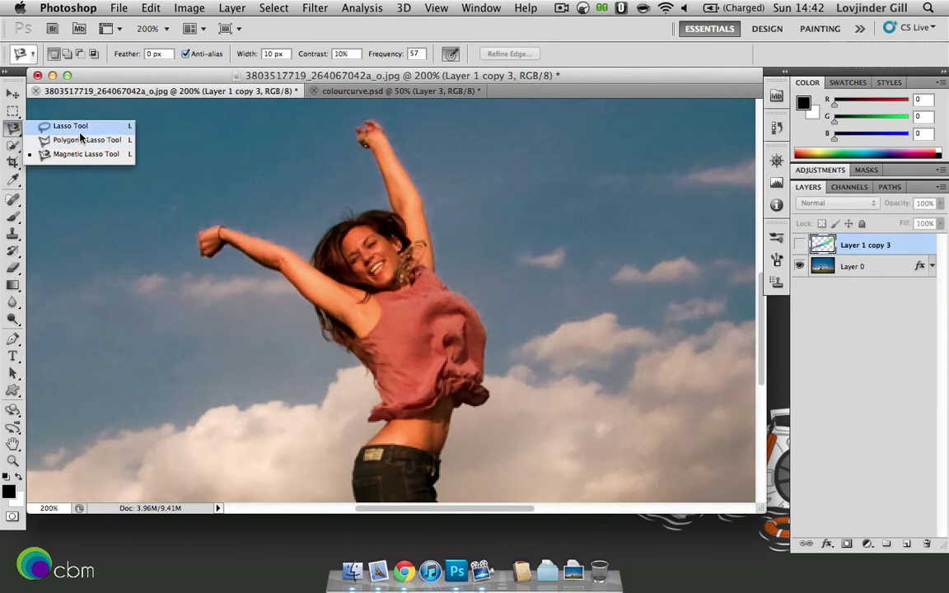
click(74, 160)
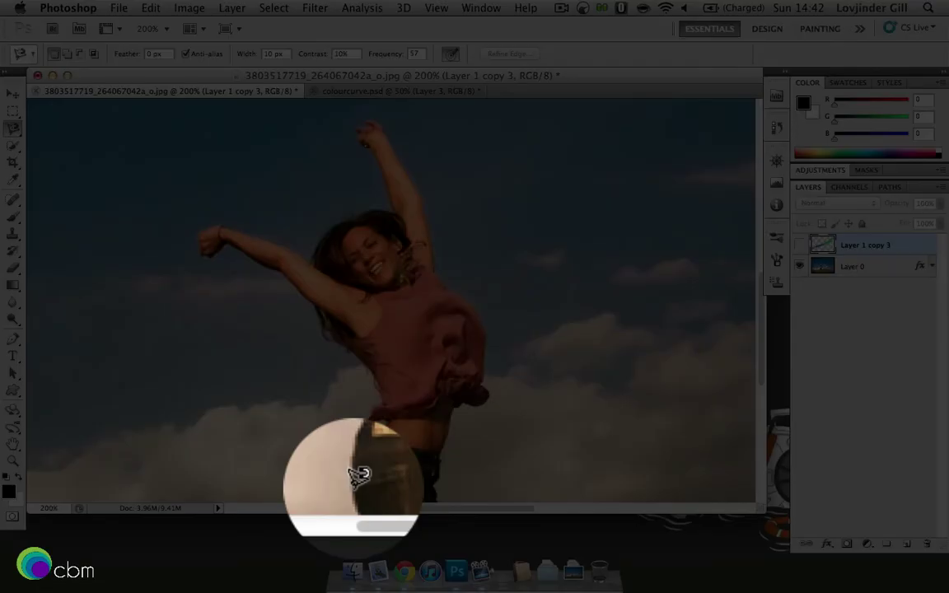
click(360, 479)
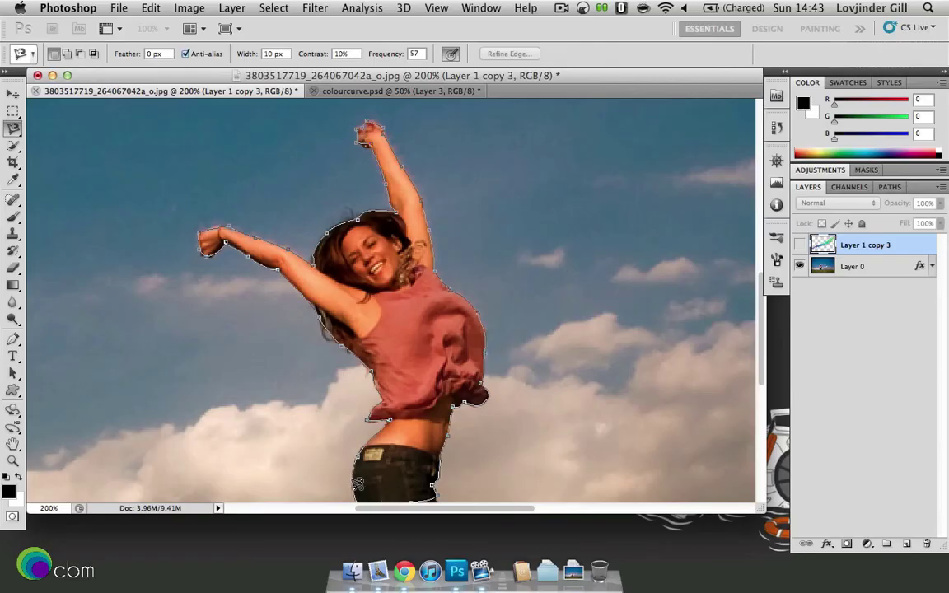
double_click(359, 482)
Show Layer 1 copy 3 again and add a Hide Selection layer mask over the girl
scroll(530, 370, up, 2)
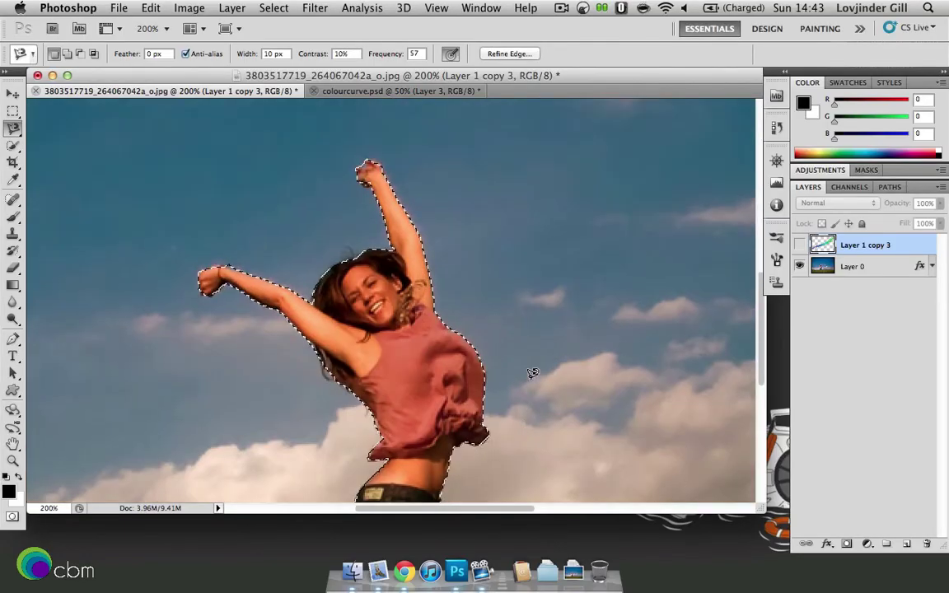
click(800, 245)
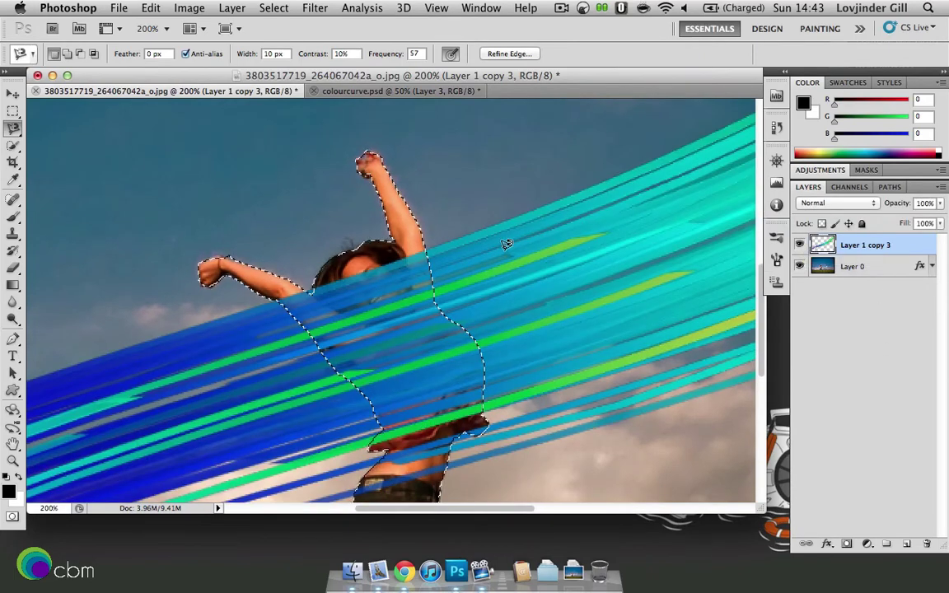
click(233, 9)
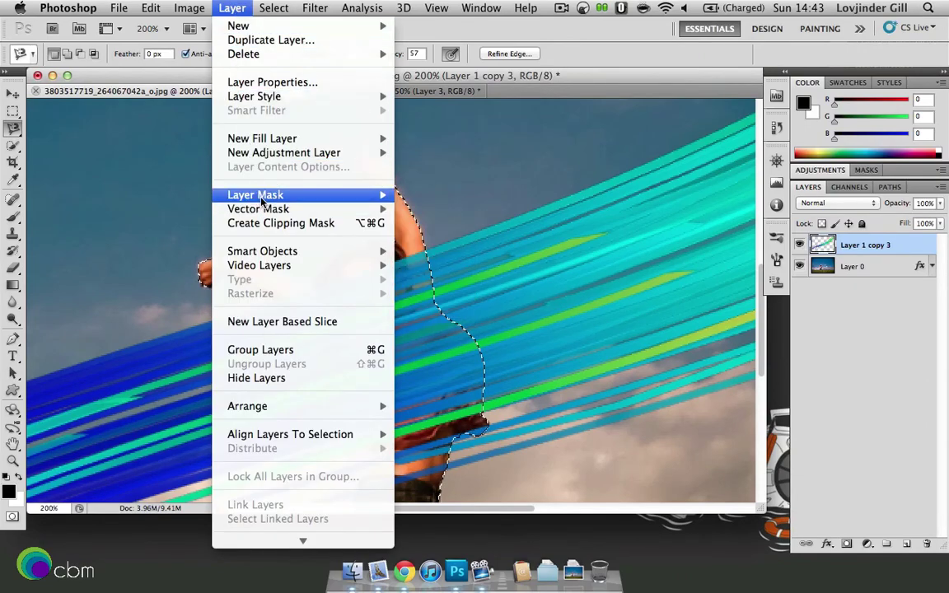
mouse_move(307, 202)
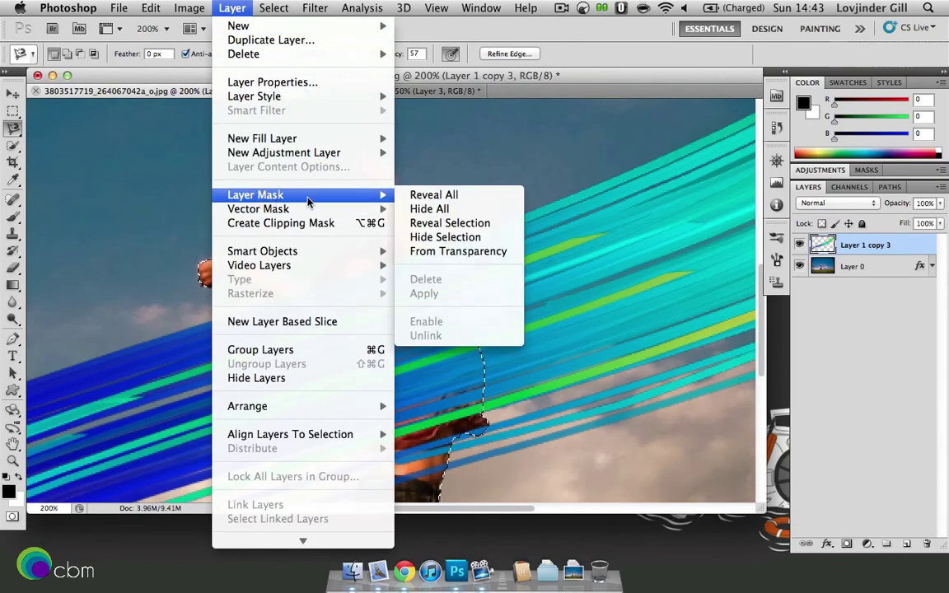
click(452, 238)
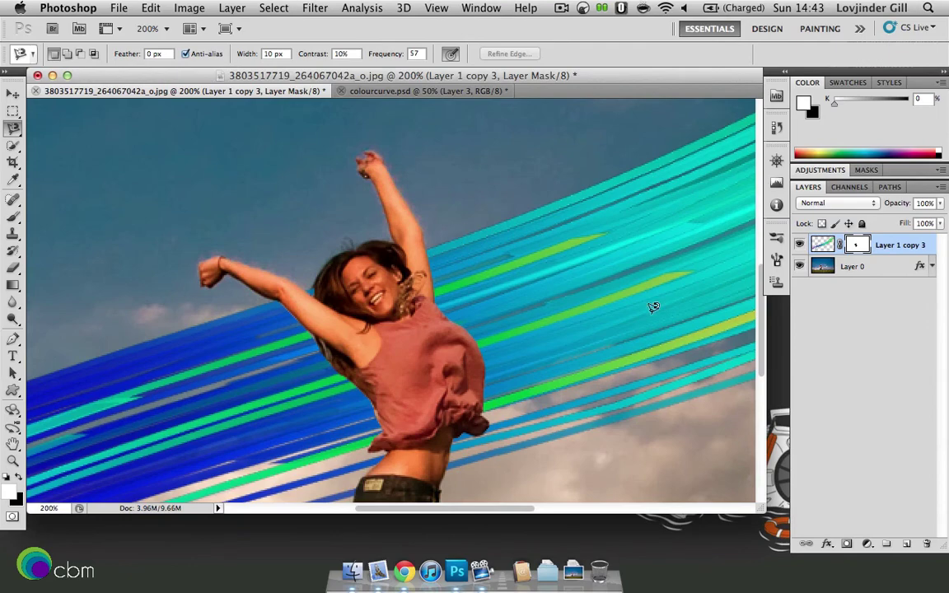
Zoom out to 50% with the Navigator to view the whole photo
click(776, 165)
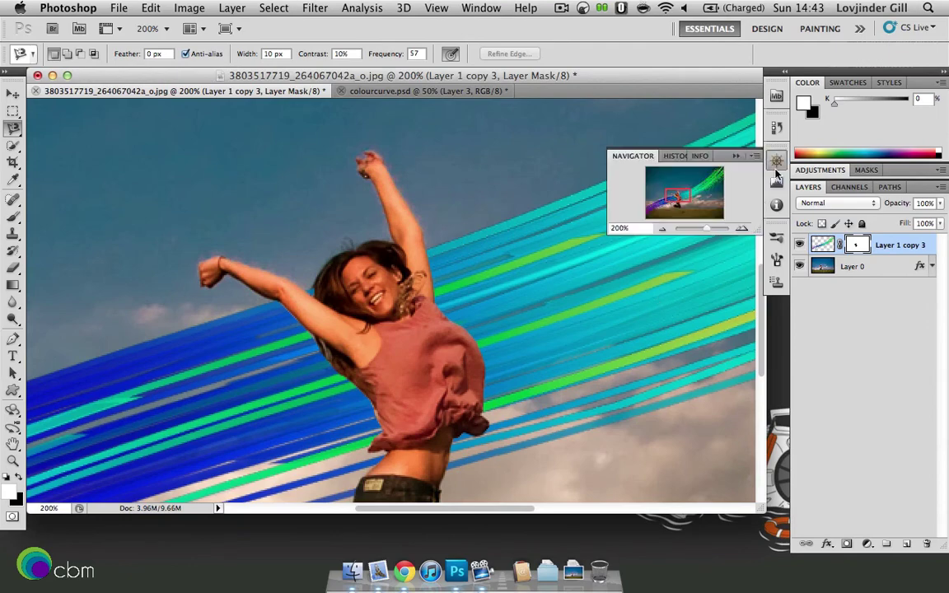
click(662, 231)
click(662, 231)
click(662, 230)
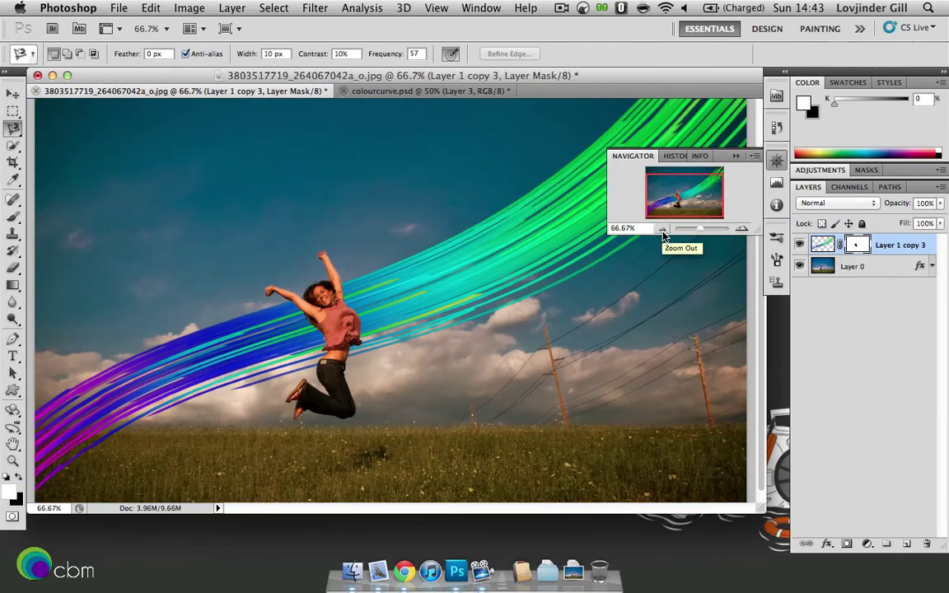
click(662, 231)
click(777, 163)
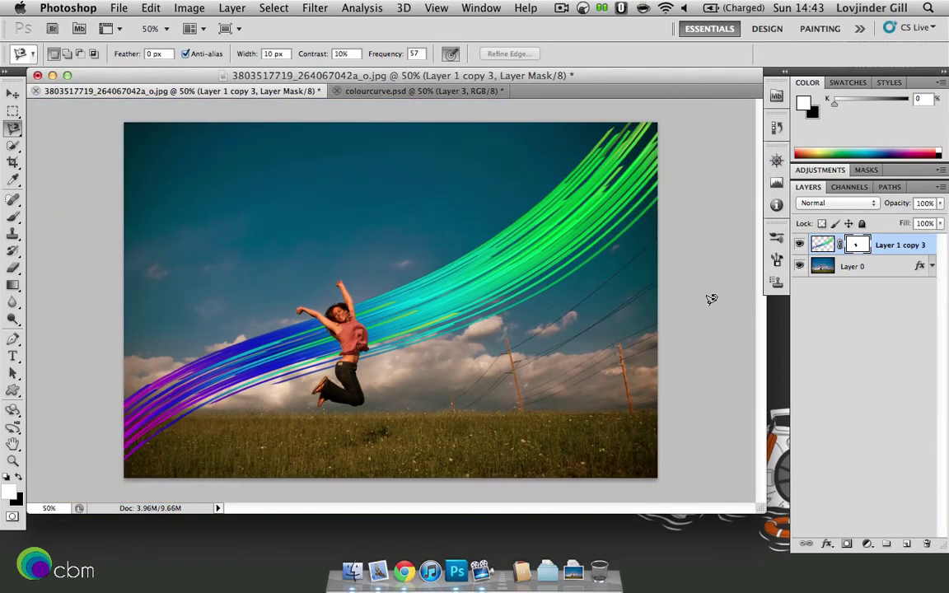
Add a new layer and choose a soft round brush at 277 px
click(906, 545)
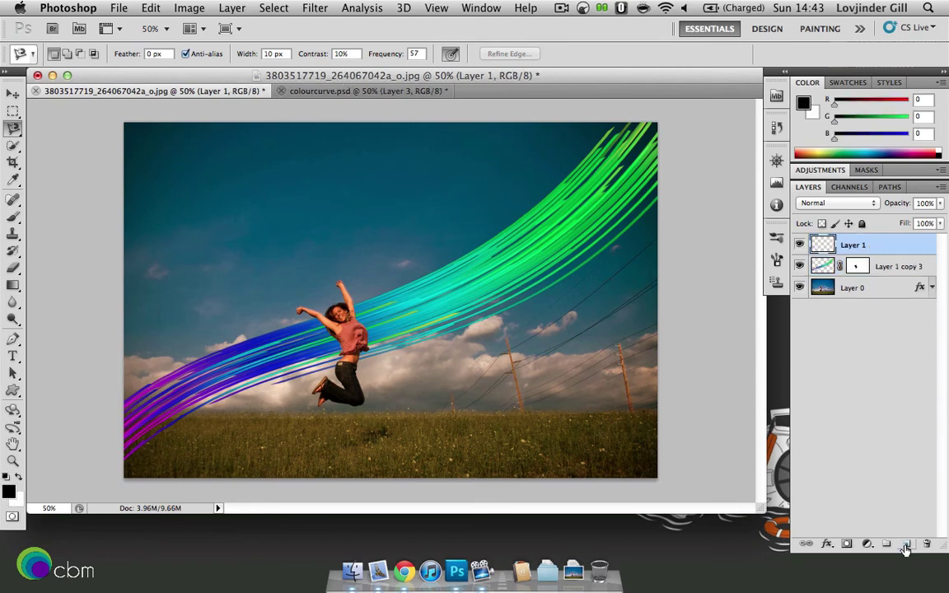
click(10, 217)
click(71, 54)
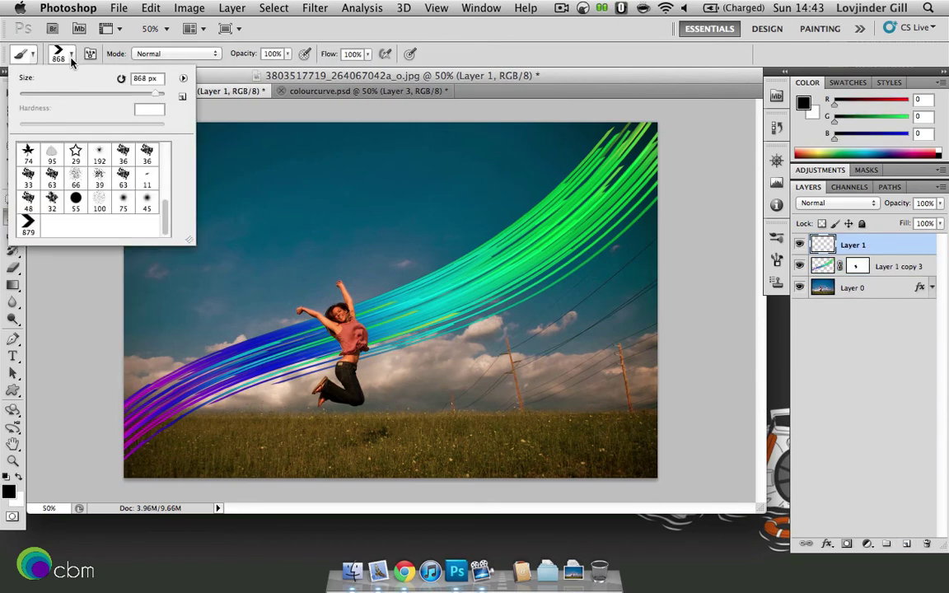
scroll(136, 177, up, 5)
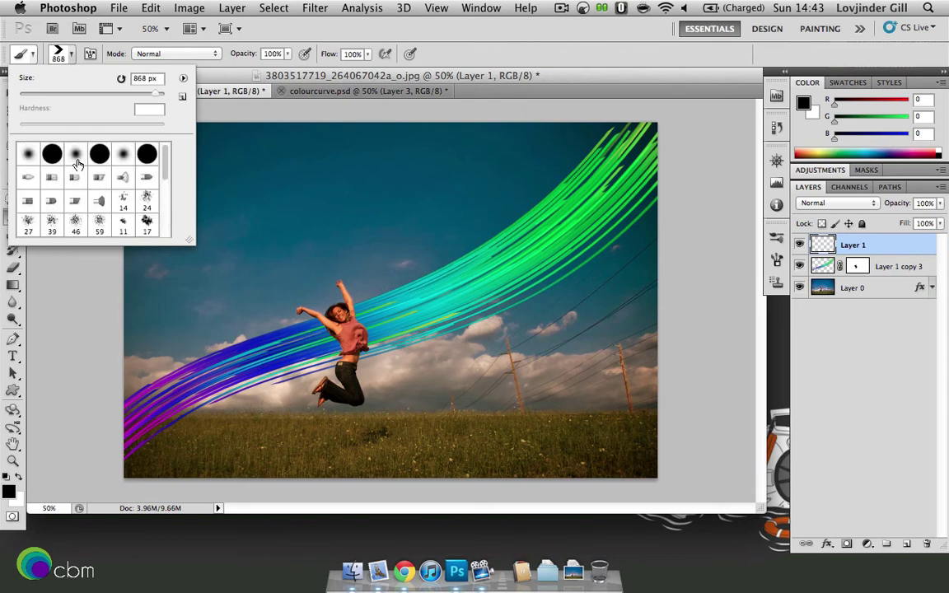
click(76, 155)
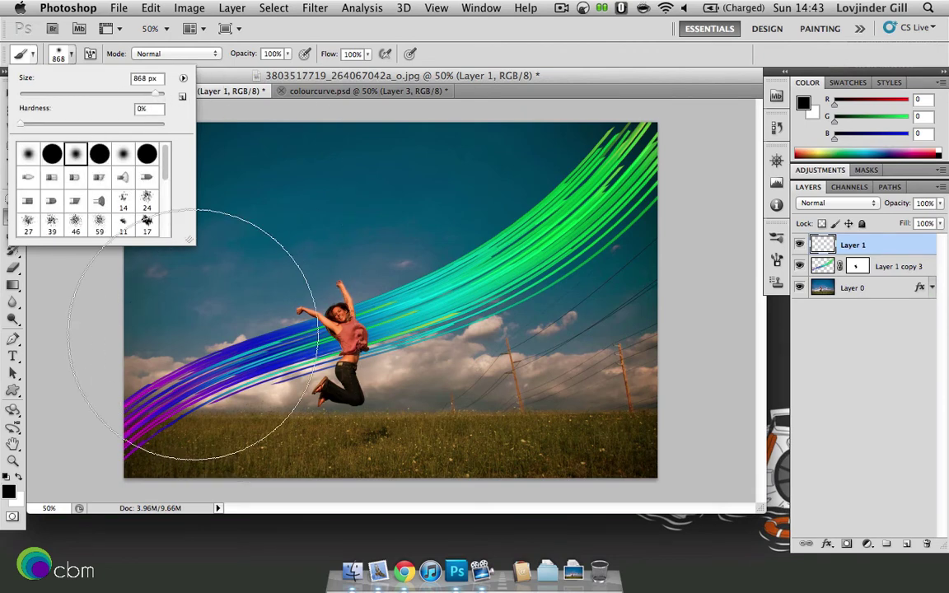
click(132, 96)
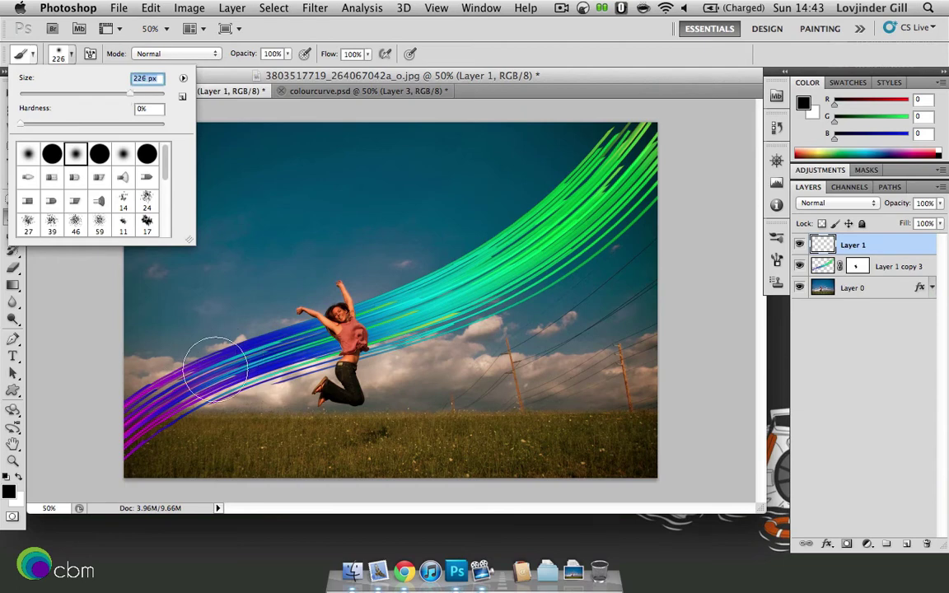
click(133, 96)
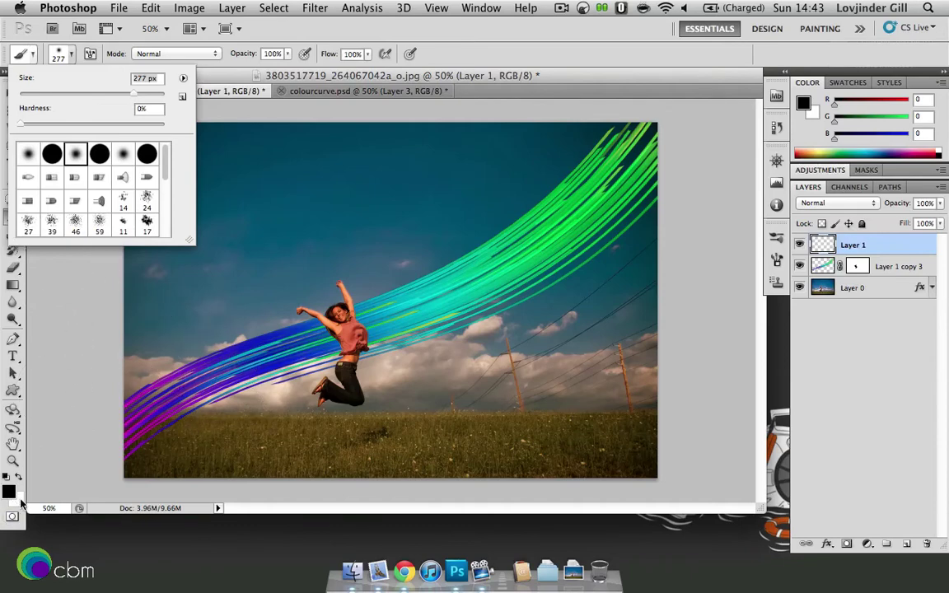
click(18, 477)
With white as foreground, clip Layer 1 to the stripes and paint a glow on the lower-left stripes
click(18, 477)
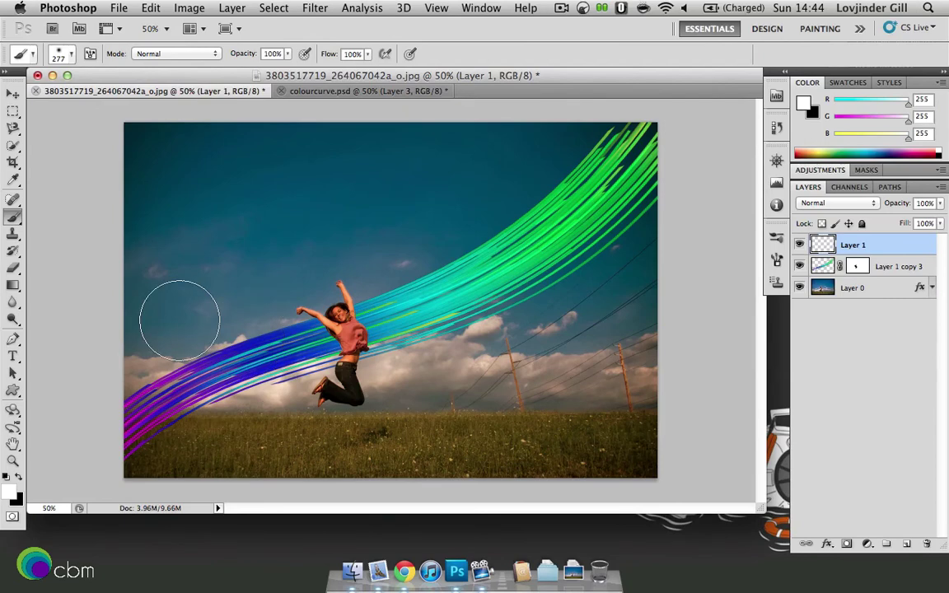
right_click(893, 245)
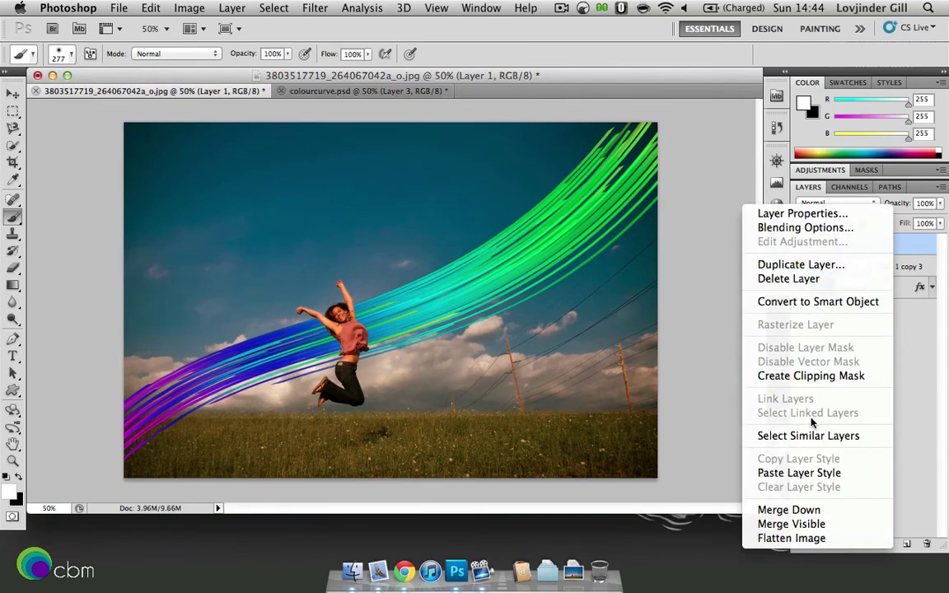
click(806, 377)
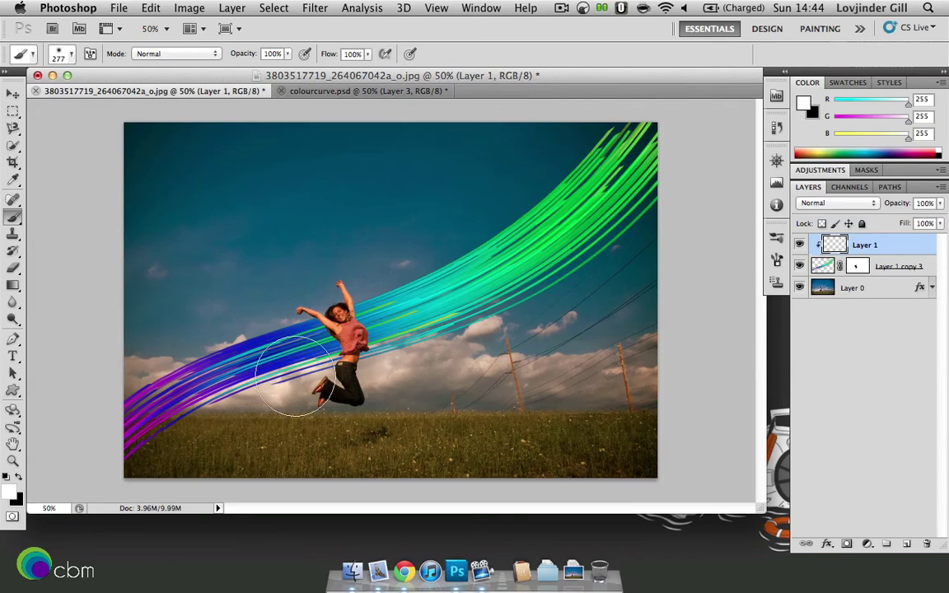
click(250, 441)
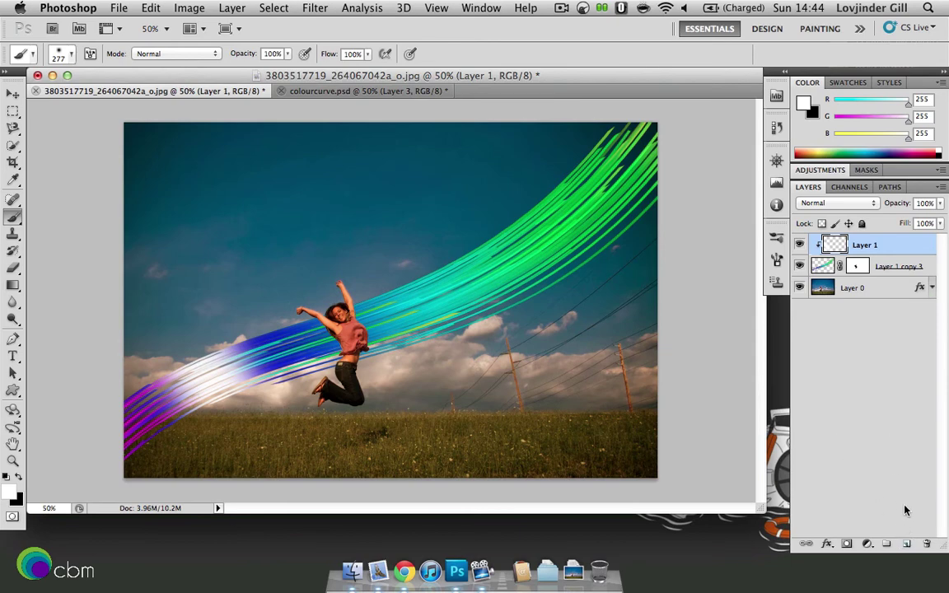
Add Layer 2 clipped to the streaks and brush black shading across the upper-right stripes
click(907, 544)
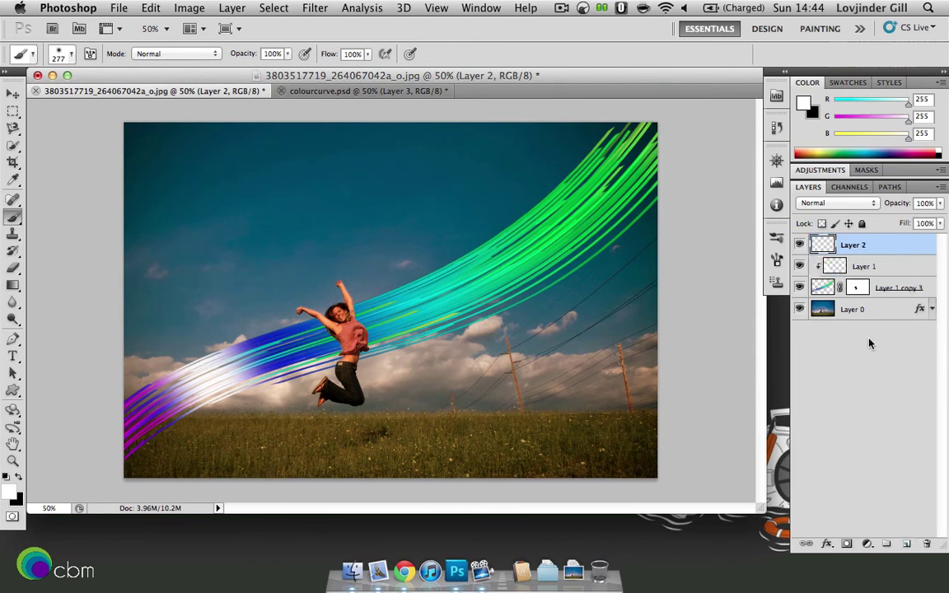
right_click(876, 250)
click(797, 377)
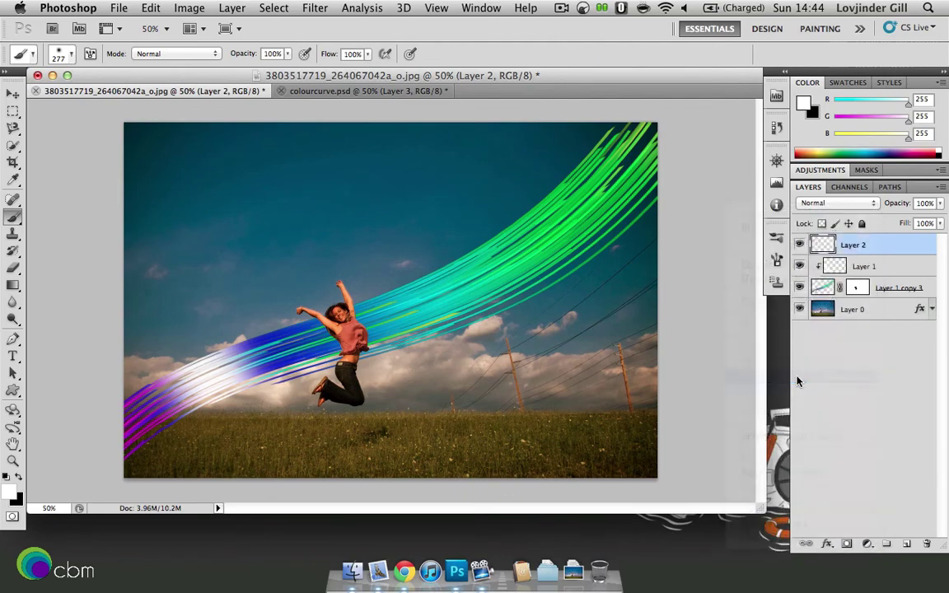
click(19, 477)
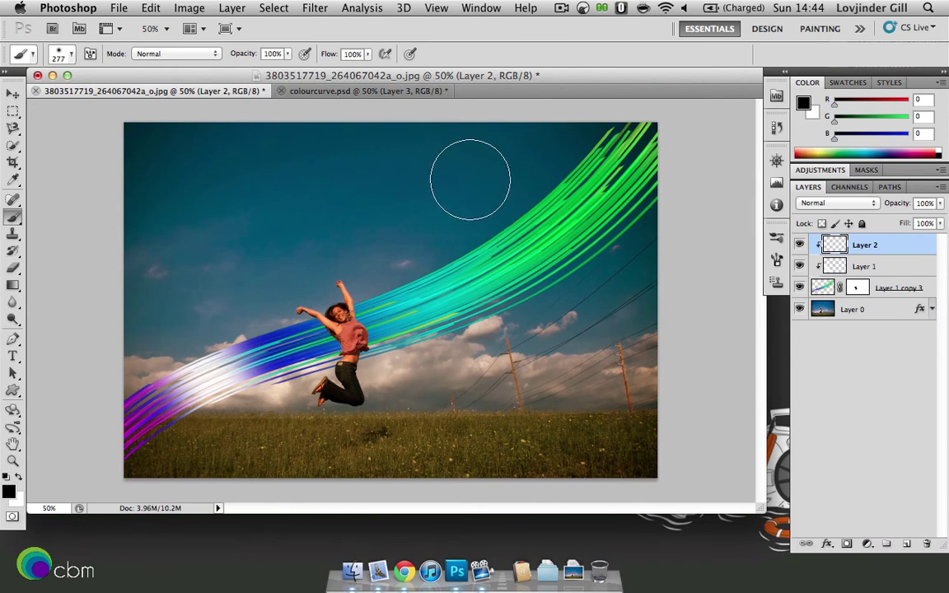
drag(470, 179, 613, 321)
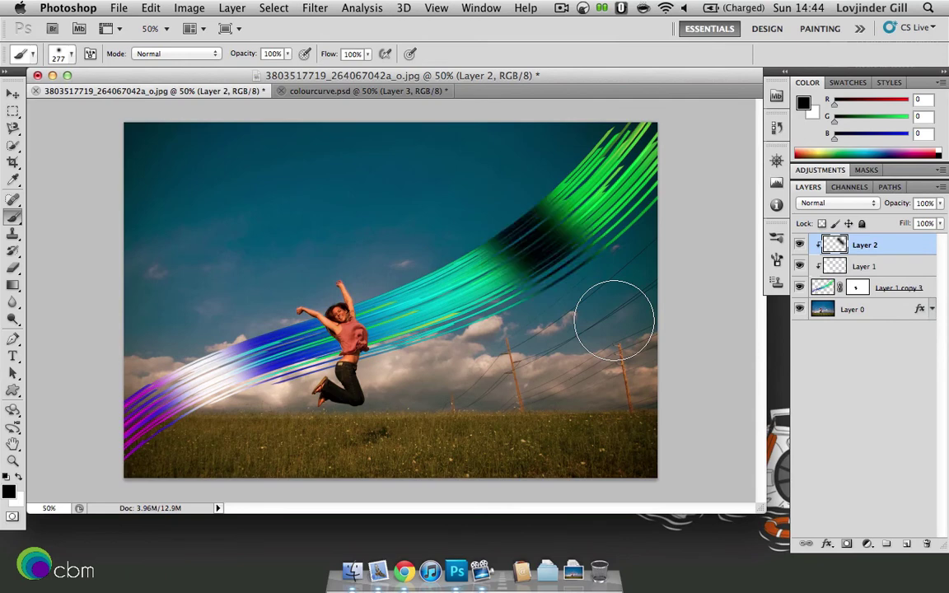
Set Layer 2 and Layer 1 to Overlay blend mode, toggling Layer 1 to compare
click(819, 204)
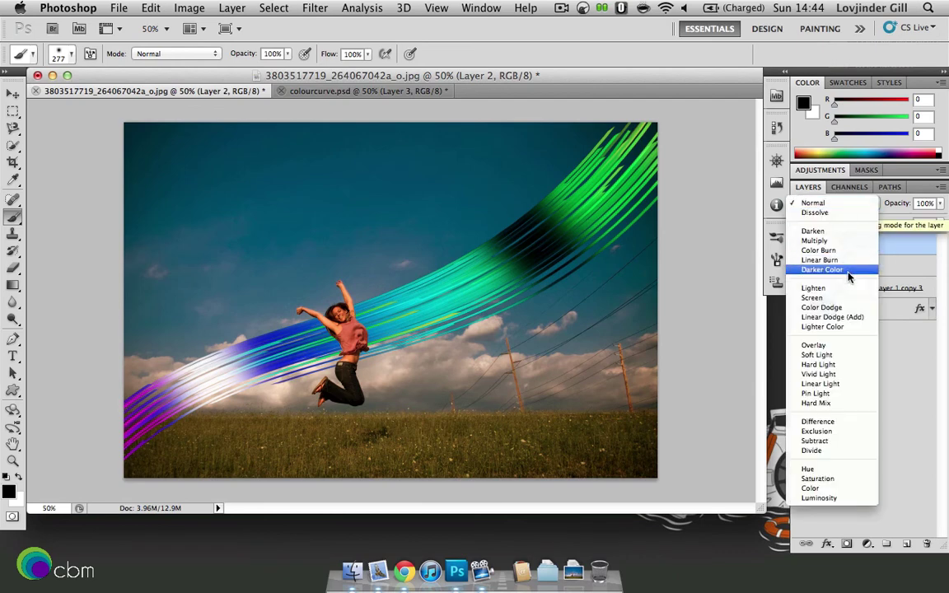
click(850, 345)
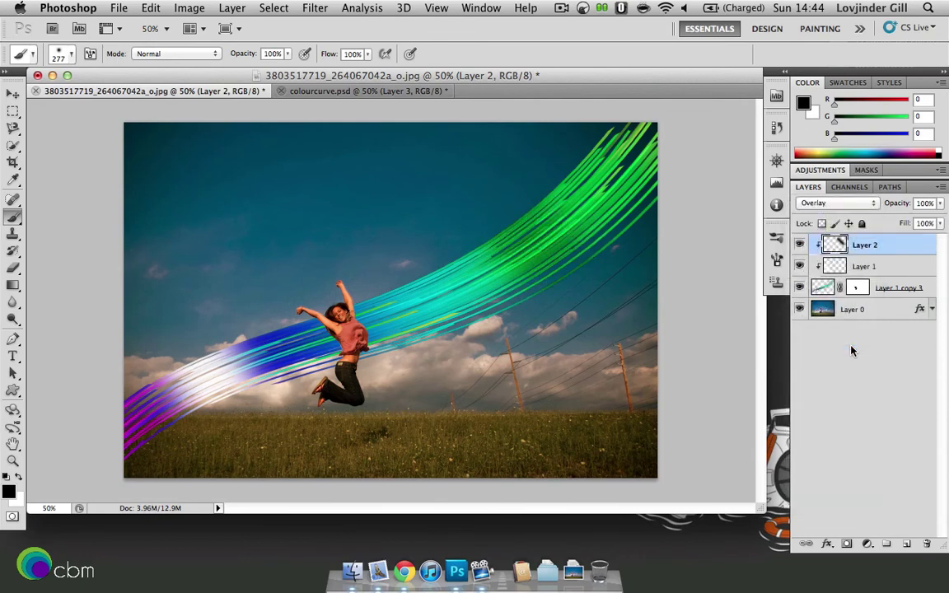
click(899, 272)
click(834, 204)
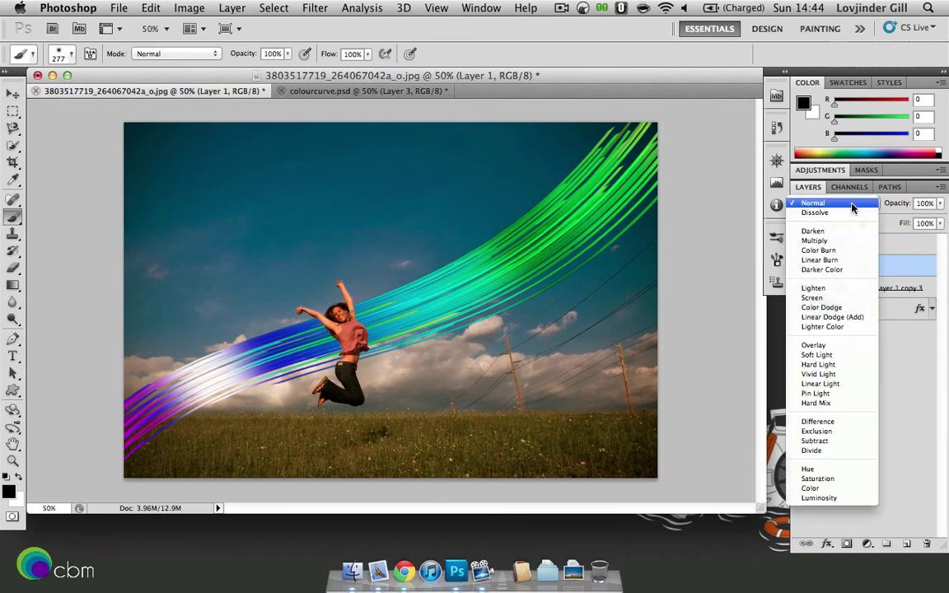
click(835, 347)
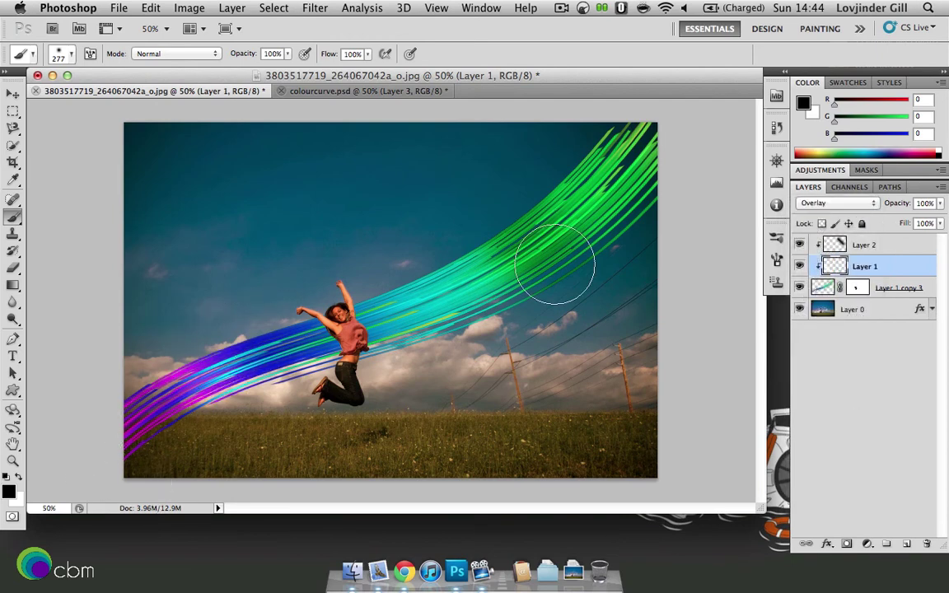
click(799, 266)
click(799, 267)
Add a new Layer 3 on top and fill it with white using the Paint Bucket
click(903, 247)
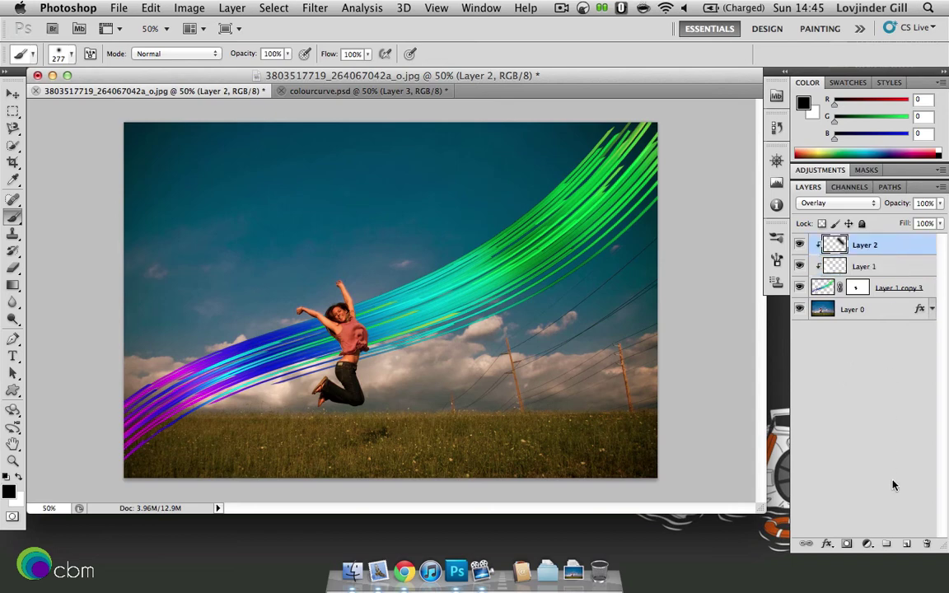
click(907, 545)
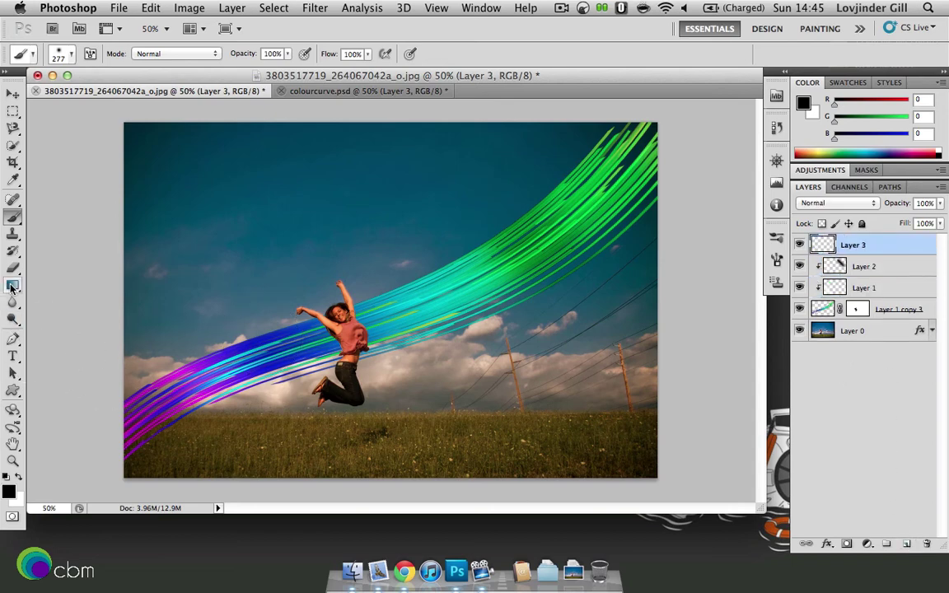
drag(12, 284, 71, 302)
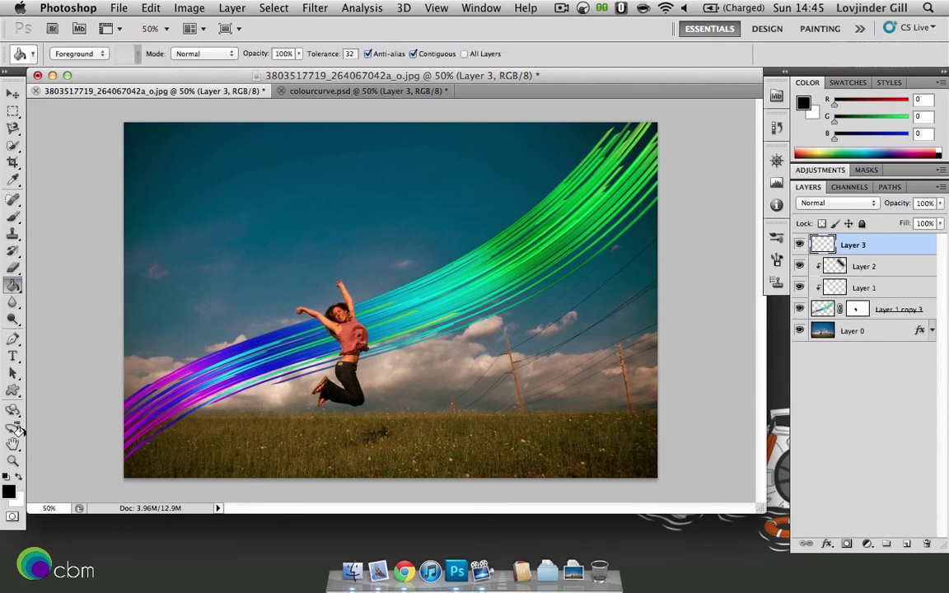
click(17, 477)
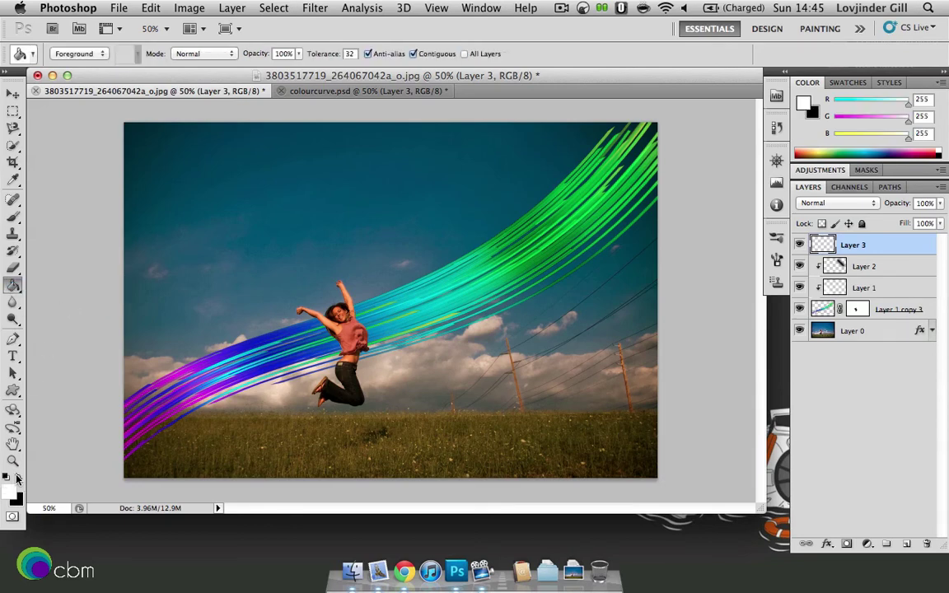
click(275, 180)
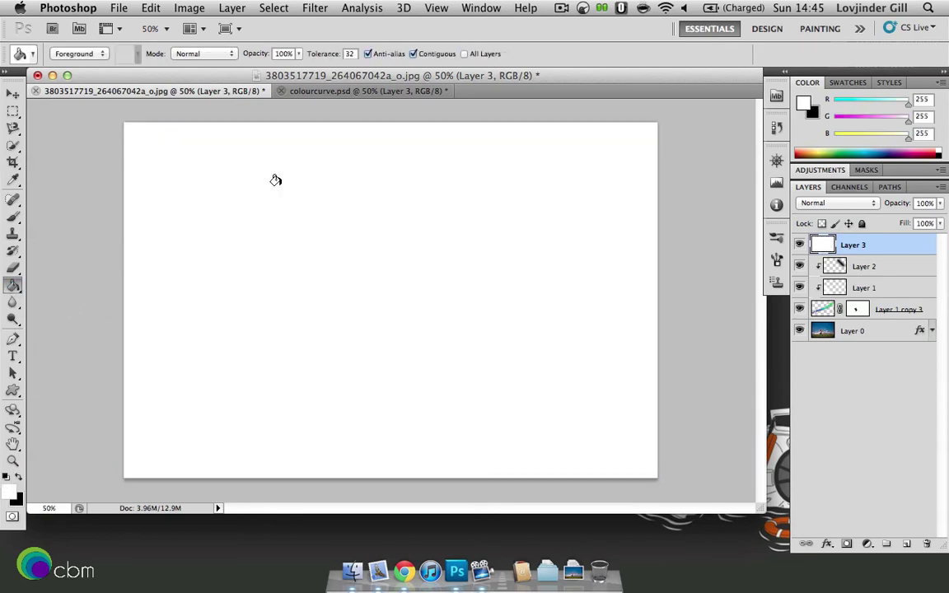
Apply Filter > Noise > Dust & Scratches with radius 3 to Layer 3
click(315, 7)
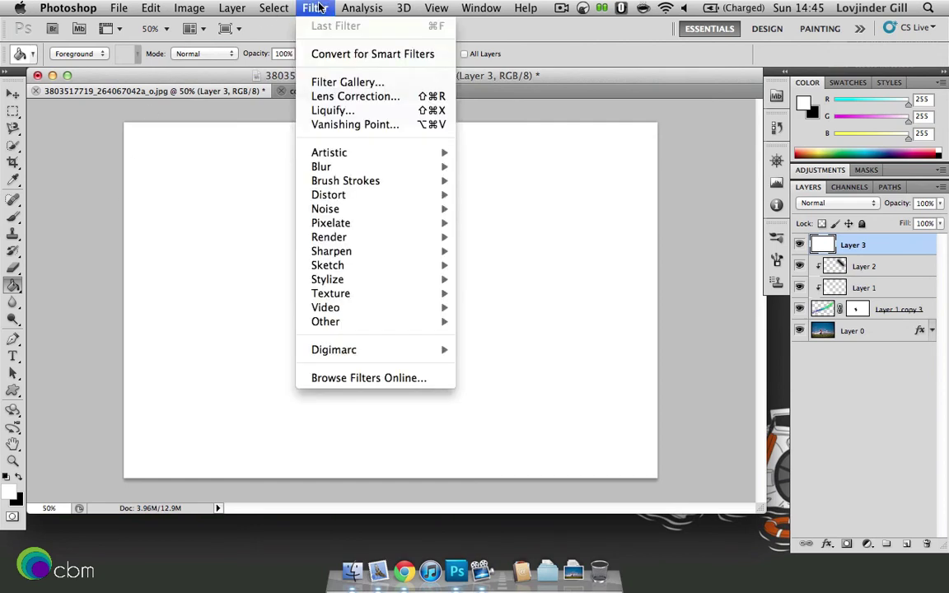
mouse_move(441, 209)
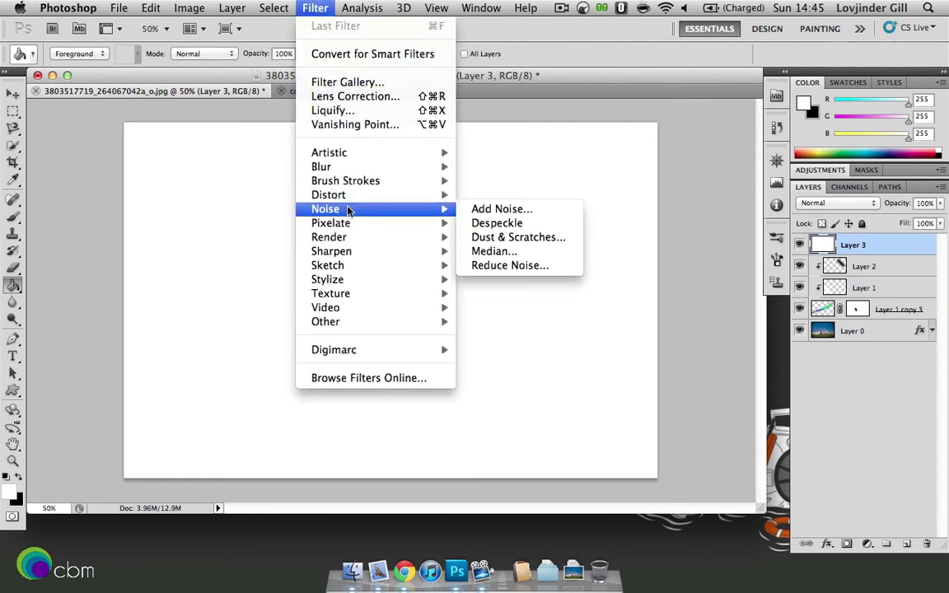
click(518, 237)
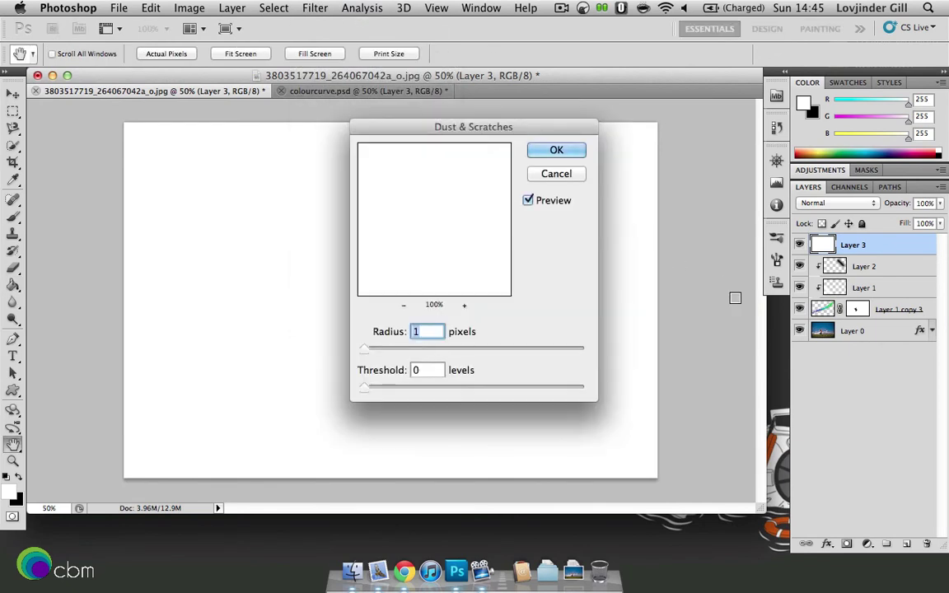
drag(372, 353, 377, 353)
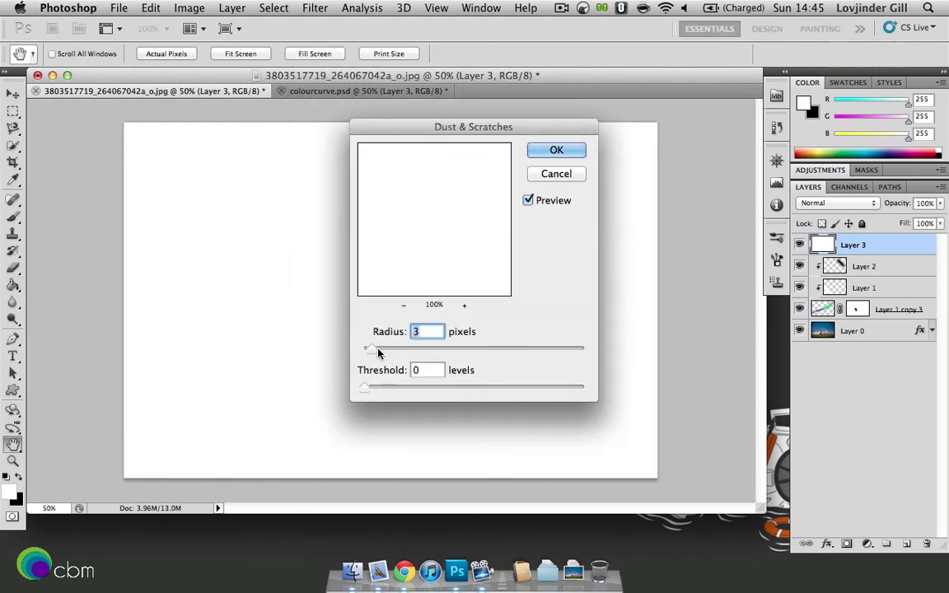
click(557, 151)
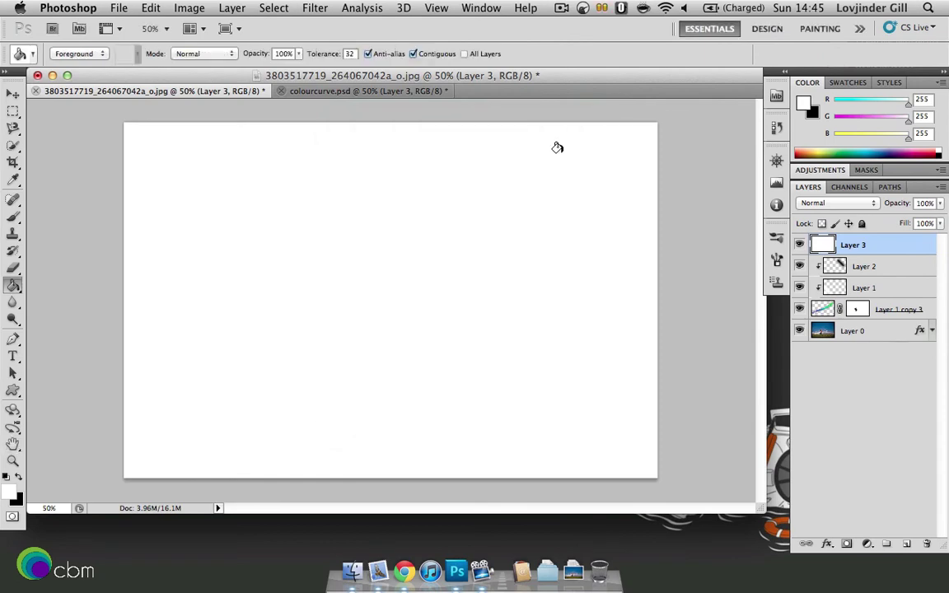
Set Layer 3's blend mode to Soft Light and its opacity to 13%
click(846, 204)
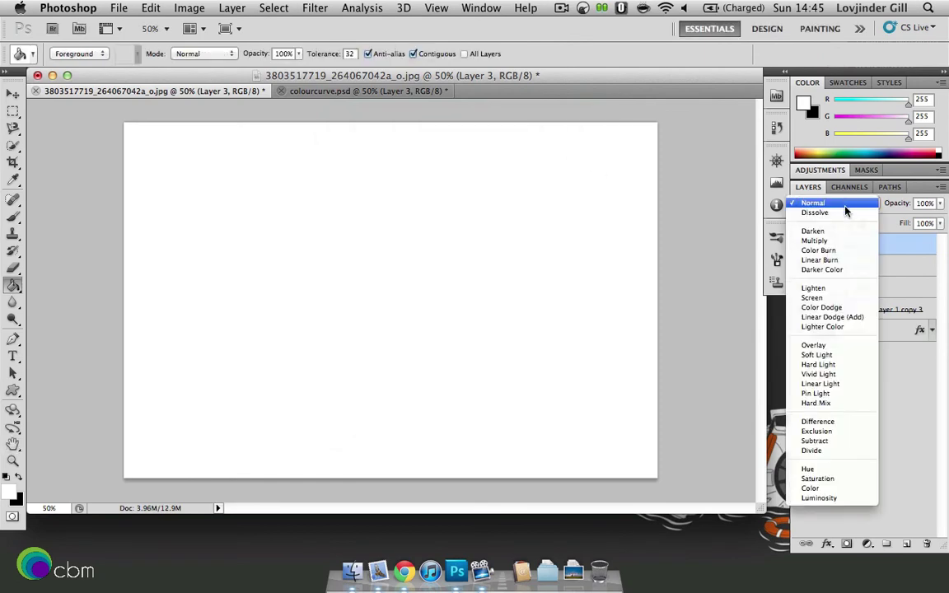
click(844, 355)
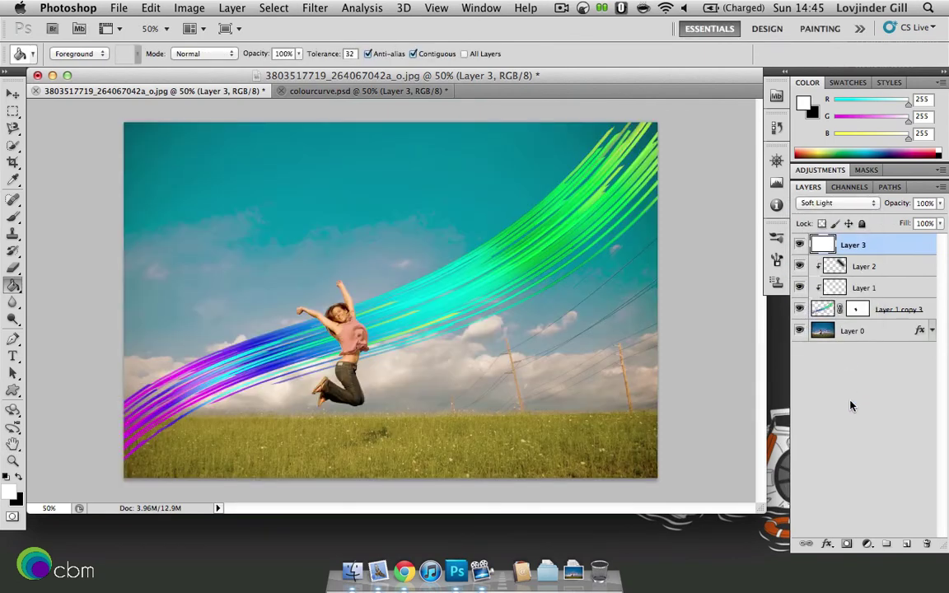
click(938, 204)
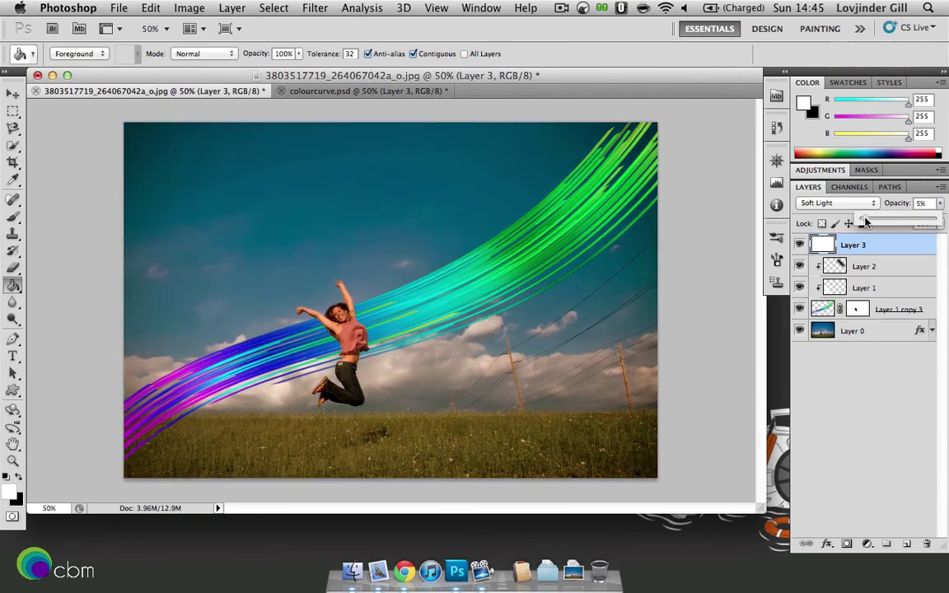
drag(935, 219, 865, 221)
click(723, 227)
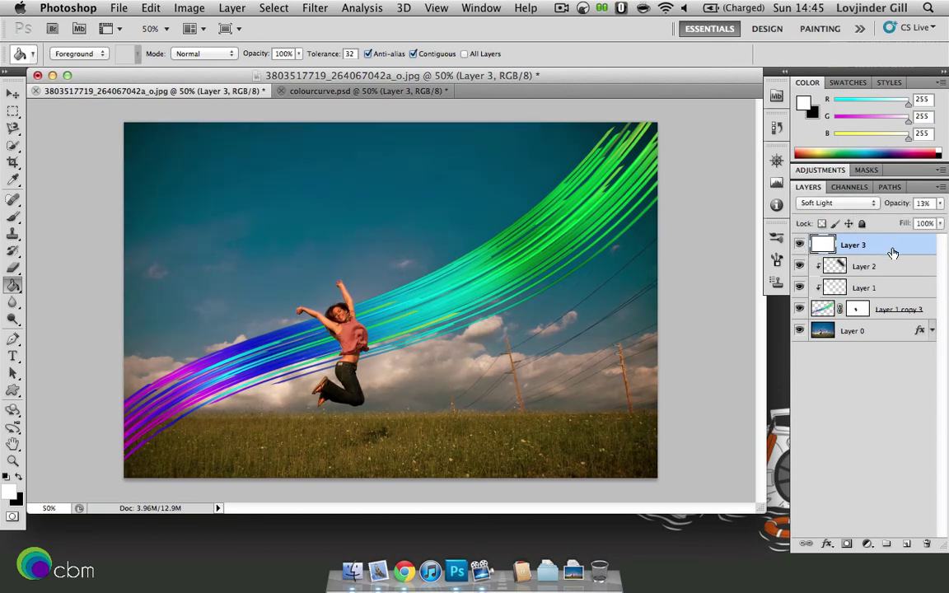
Add a new white-filled Layer 4 and apply 12.5% uniform Add Noise to it
click(906, 545)
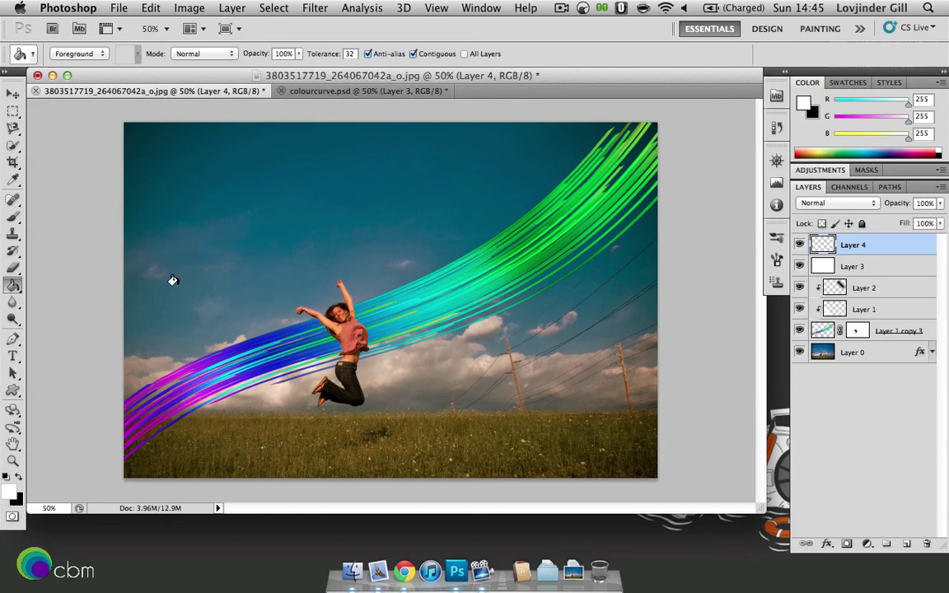
click(238, 229)
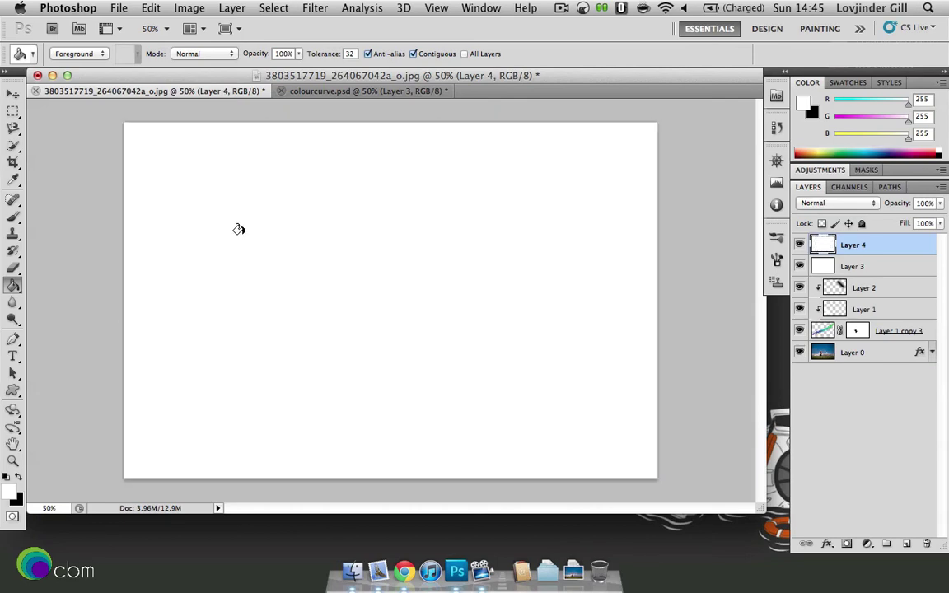
click(322, 9)
mouse_move(368, 210)
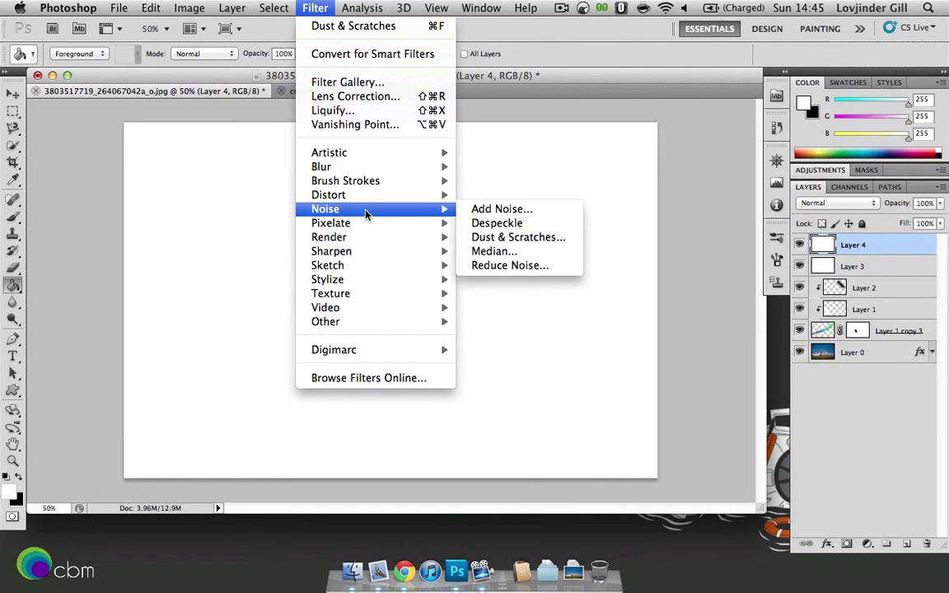
click(504, 210)
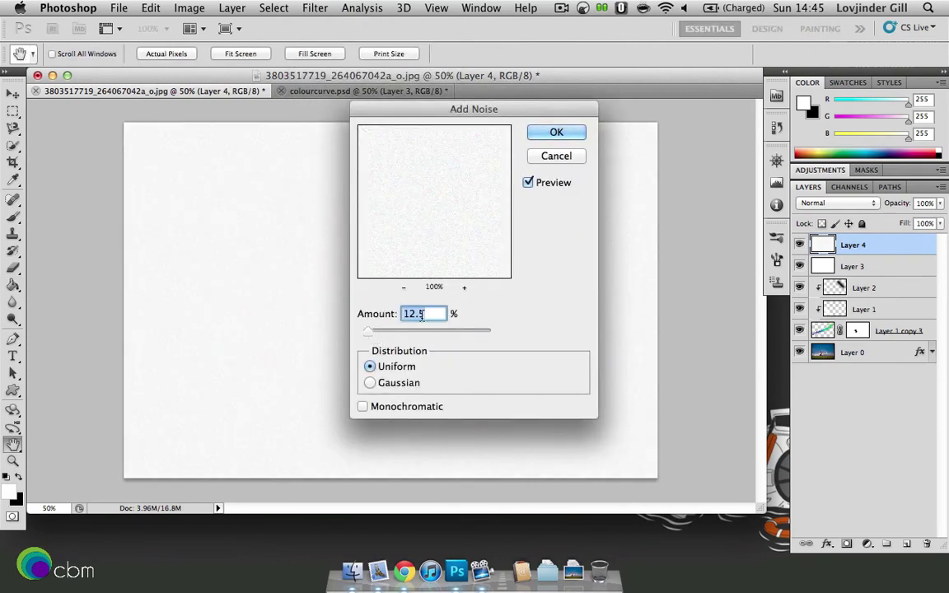
click(407, 384)
click(408, 367)
click(560, 133)
Blend the noise layer as Soft Light at 21% opacity
click(820, 202)
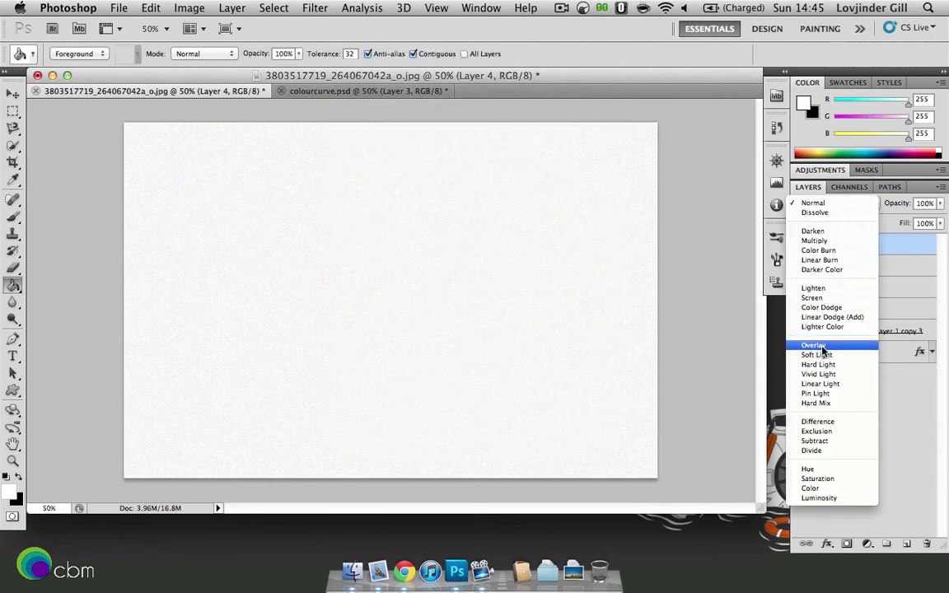
click(816, 319)
click(940, 203)
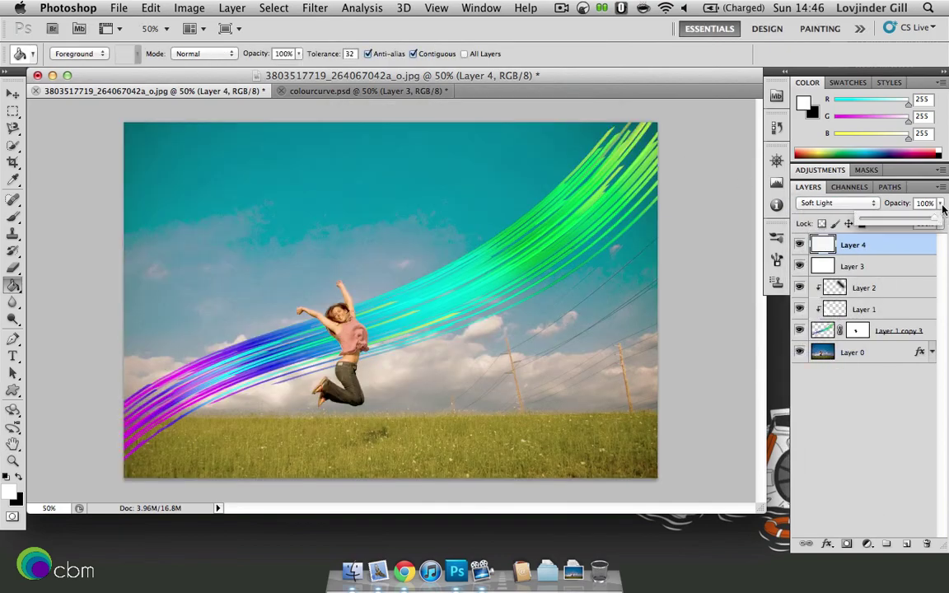
drag(934, 219, 877, 222)
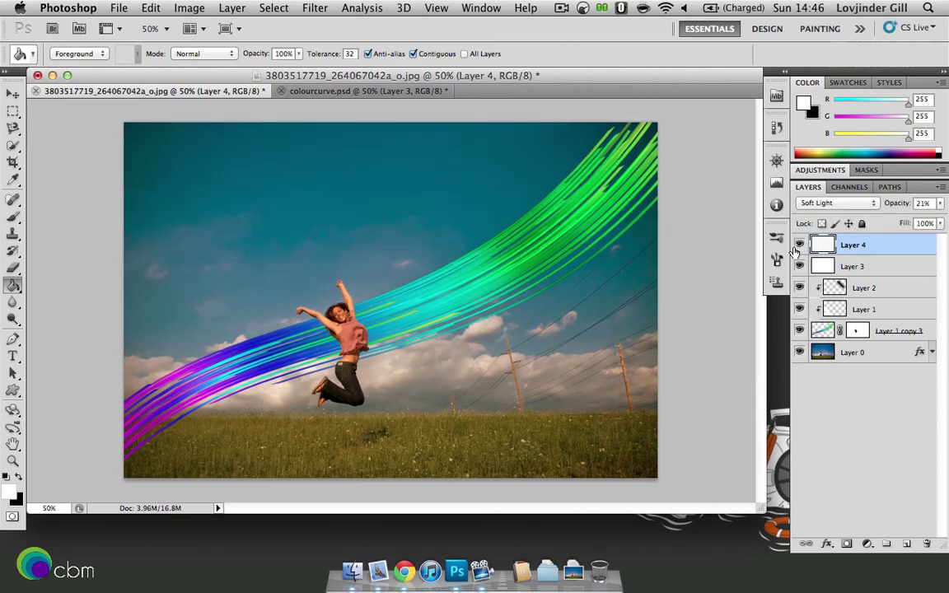
Create Layer 5 and fill it with the merged image using Apply Image
click(906, 544)
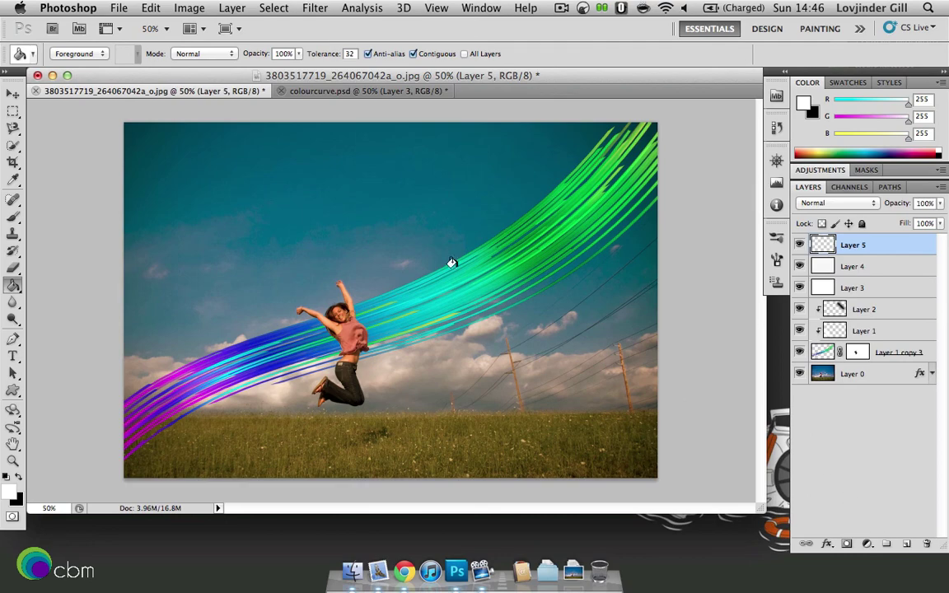
click(189, 9)
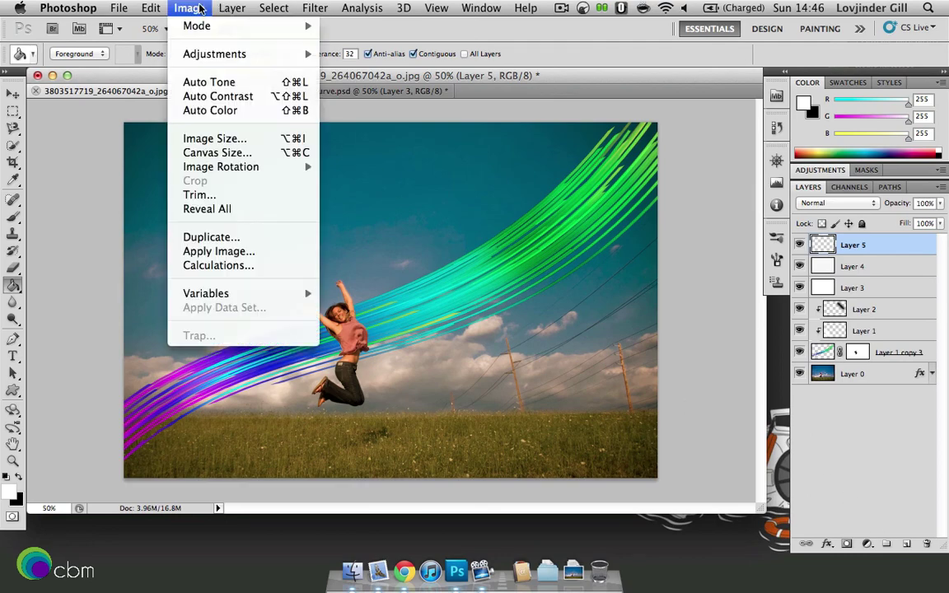
mouse_move(221, 9)
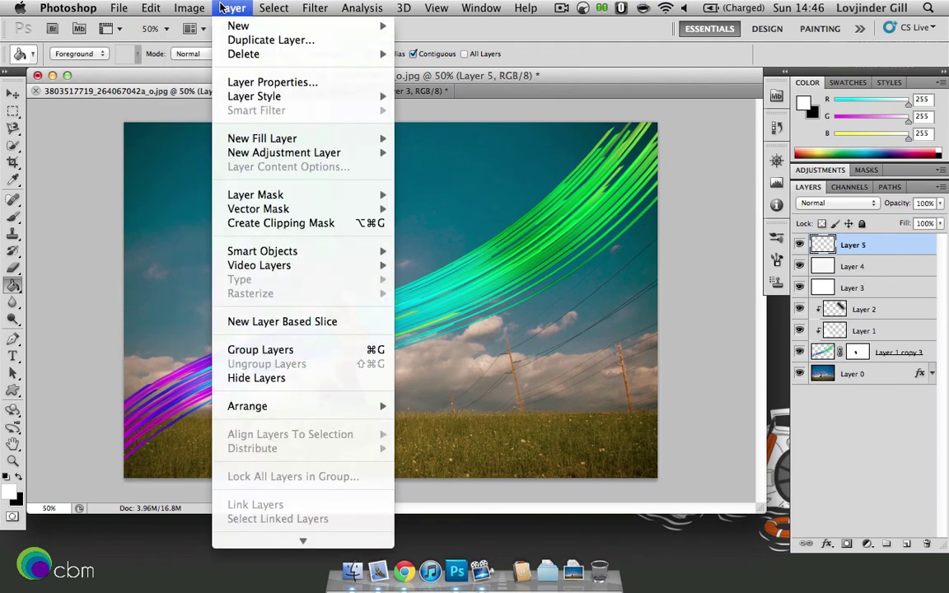
mouse_move(188, 8)
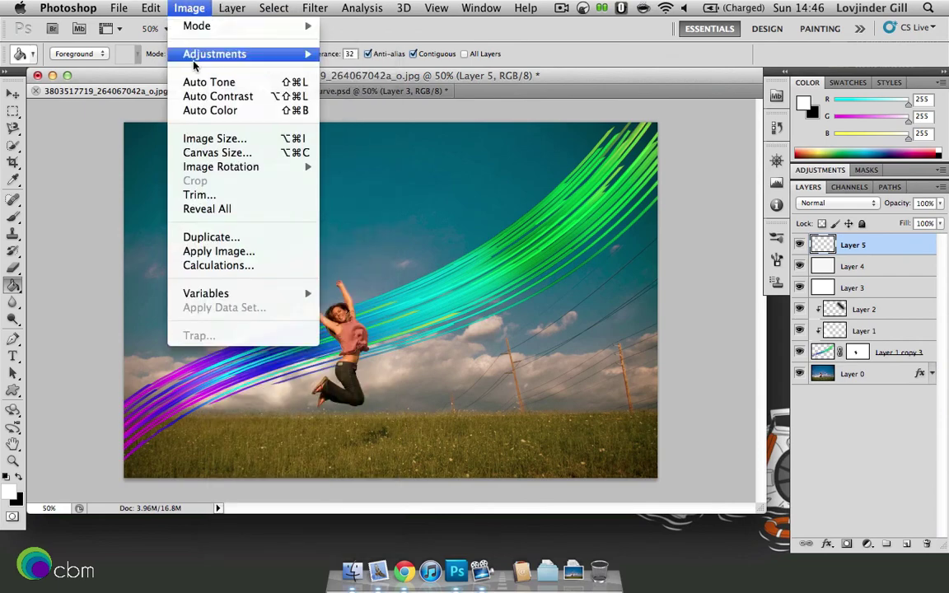
click(206, 256)
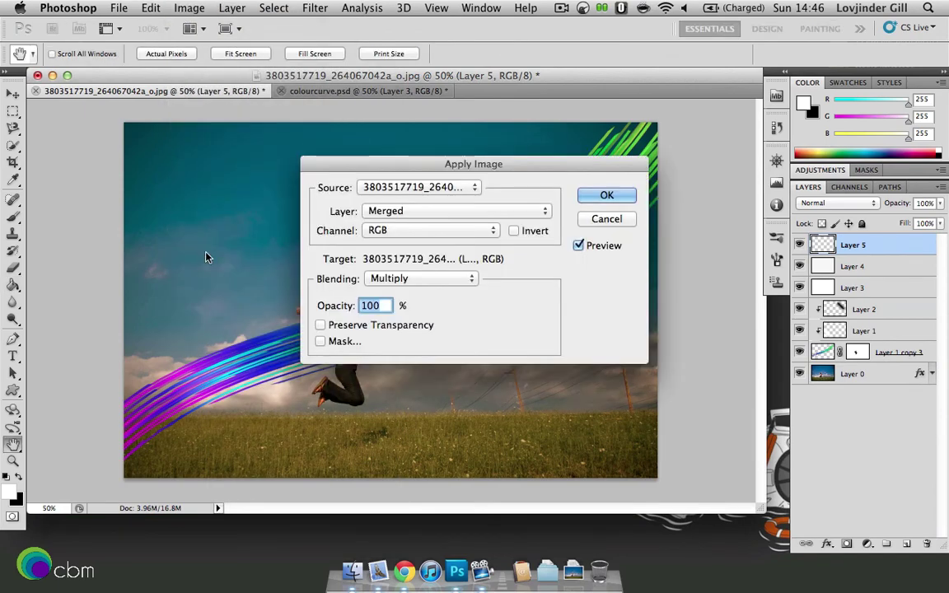
click(607, 198)
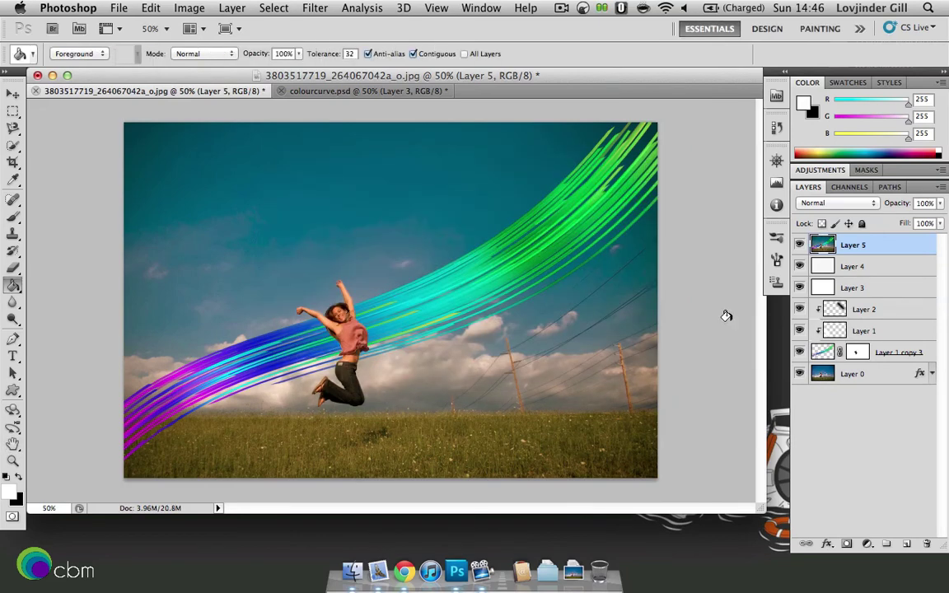
Apply a Gaussian Blur with a 2.4 px radius to Layer 5
click(317, 7)
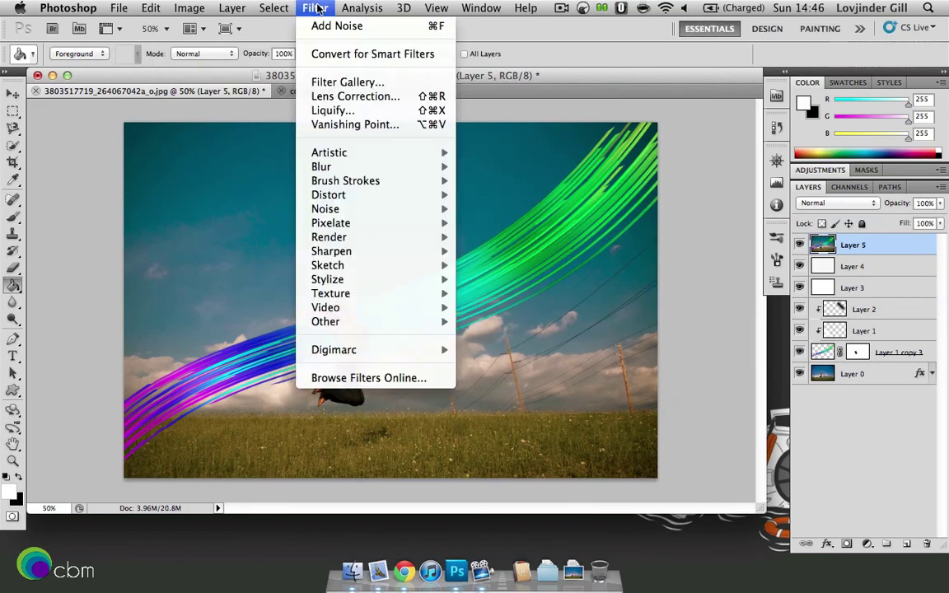
mouse_move(328, 165)
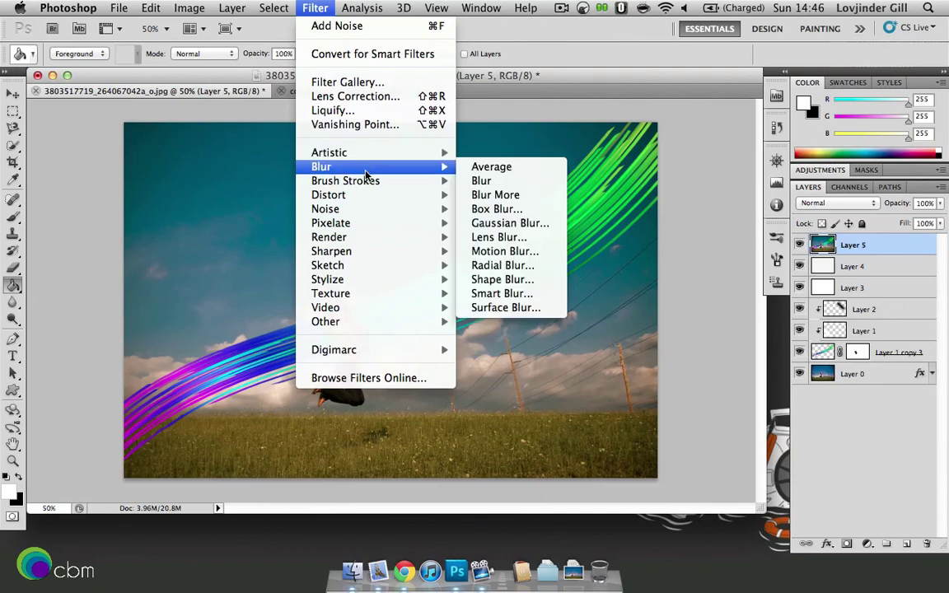
click(478, 223)
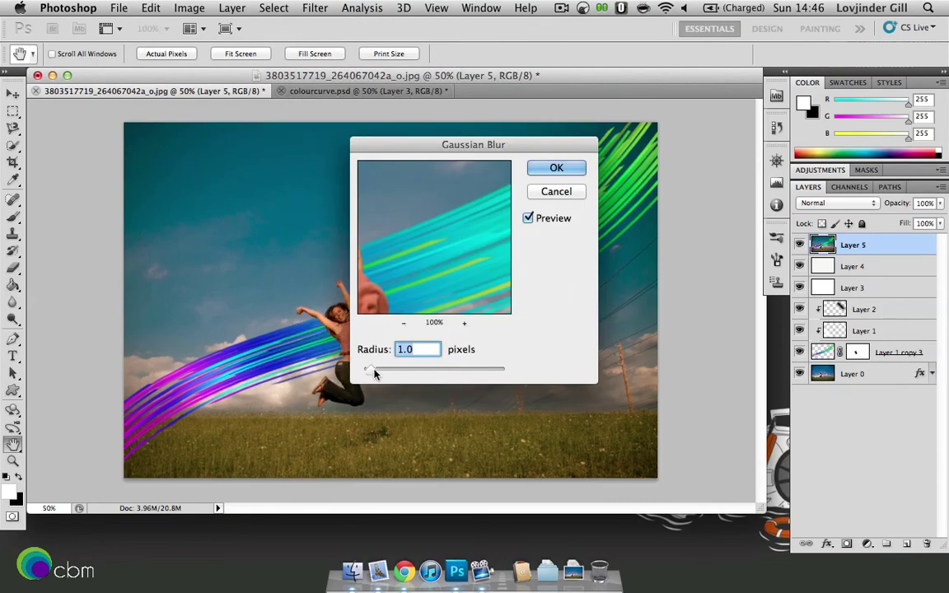
text(2)
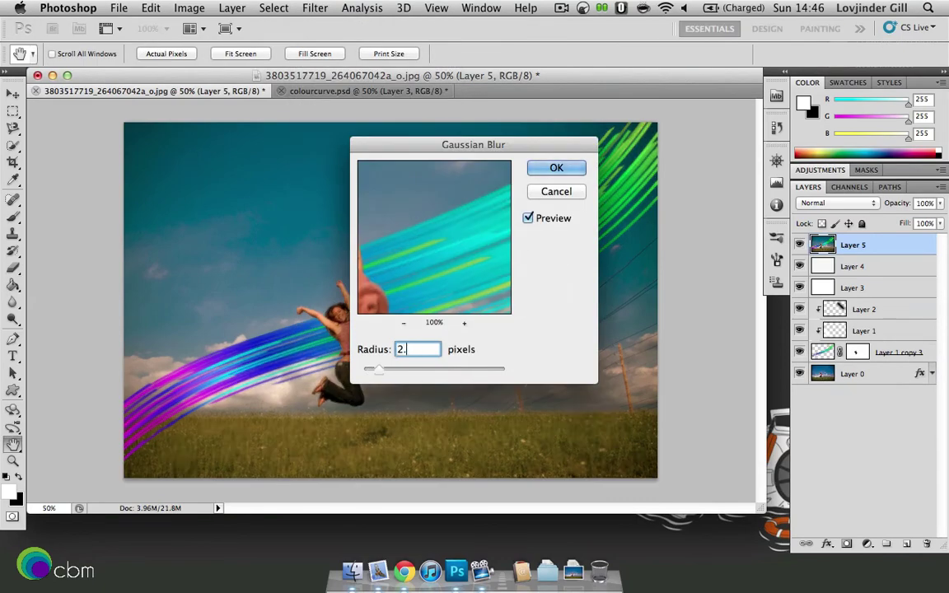
text(.4)
click(558, 167)
Blend the blurred Layer 5 as Soft Light at 78% opacity
click(820, 206)
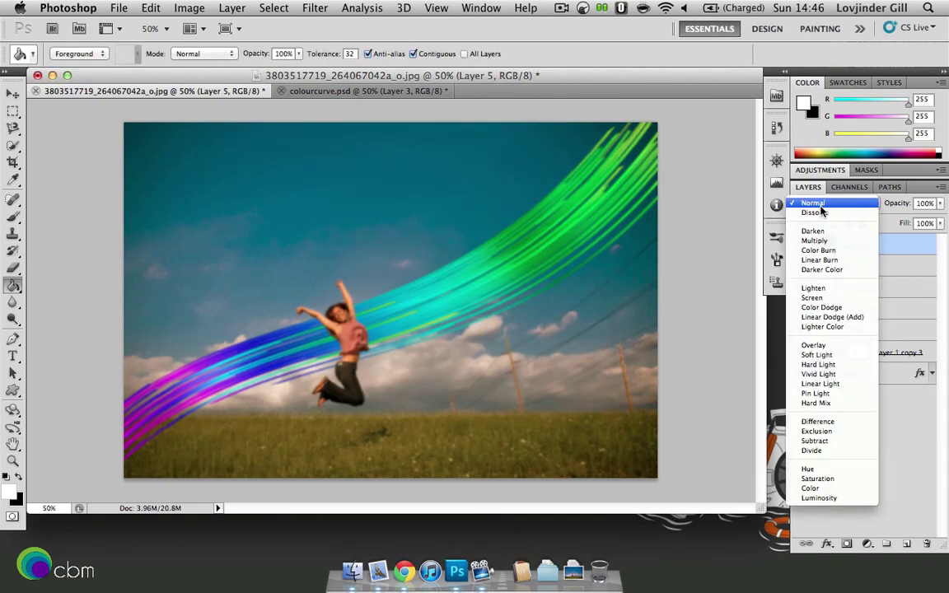
click(847, 360)
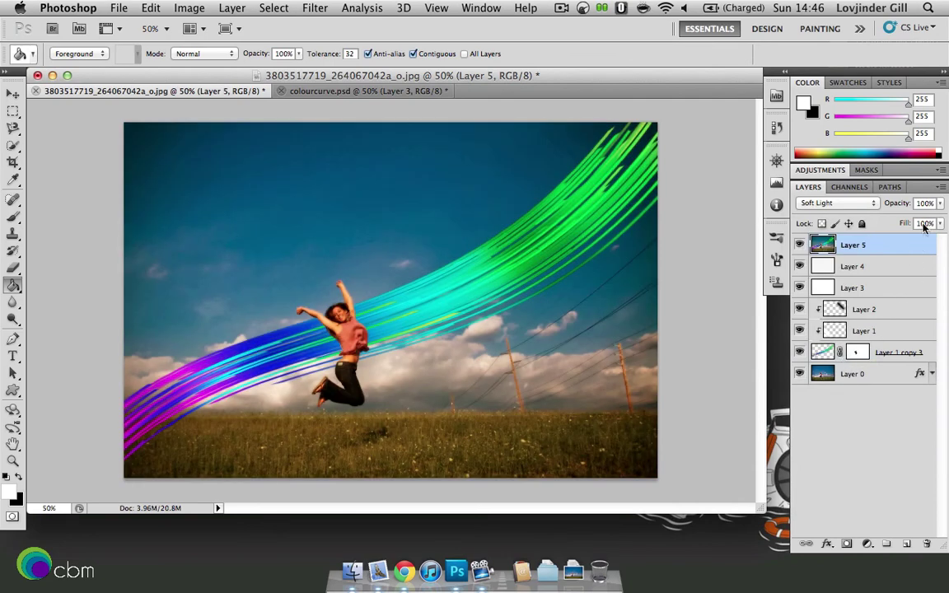
click(942, 204)
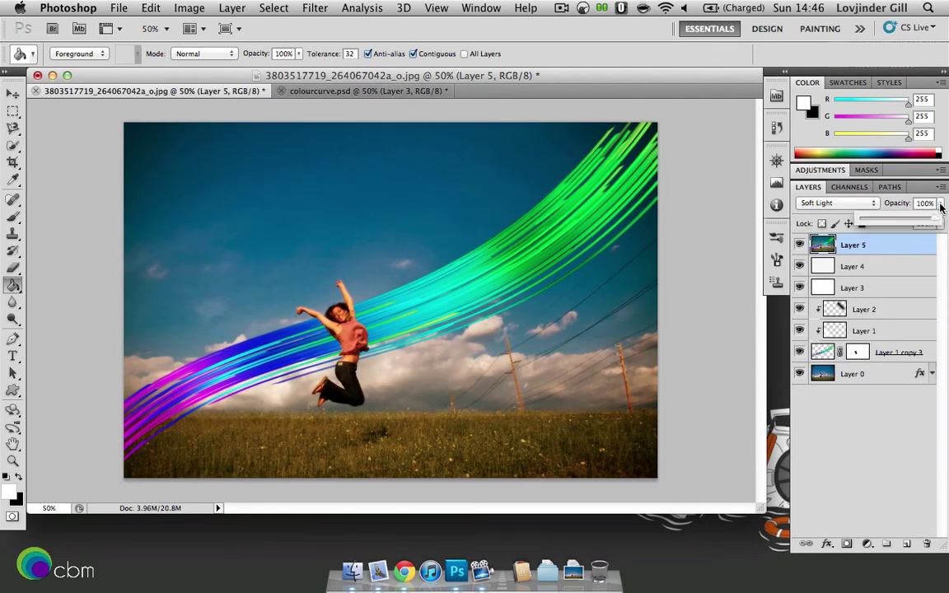
drag(920, 221, 919, 221)
click(868, 441)
click(838, 246)
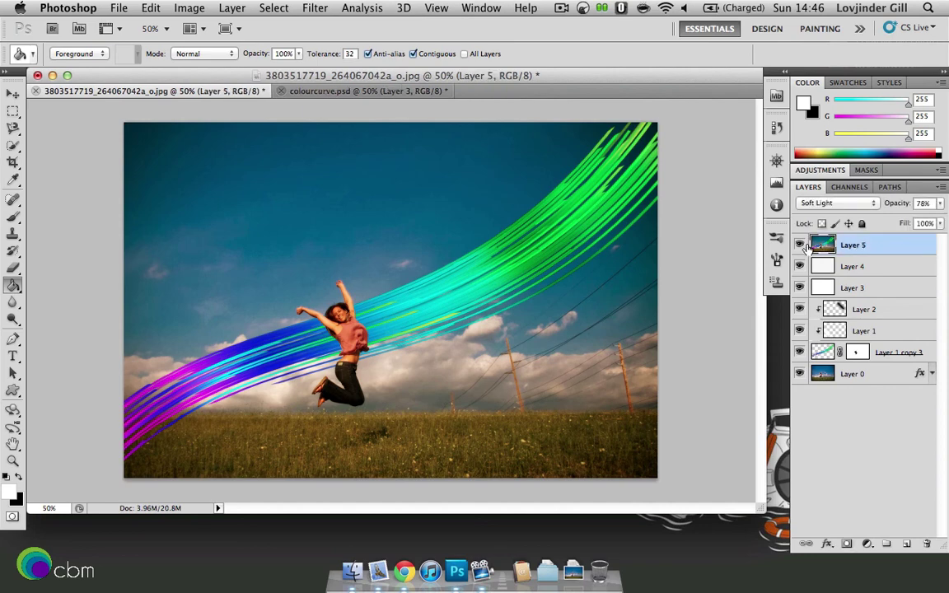